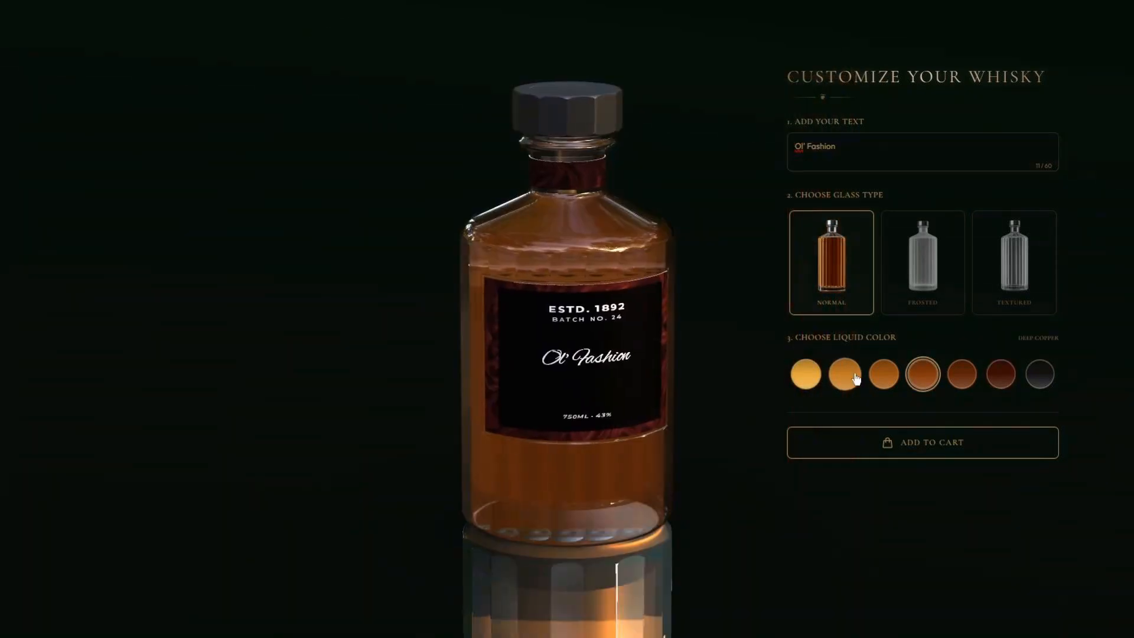
Step: Try the Honey Amber liquid swatch, then switch the liquid colour to Midnight Black
click(857, 378)
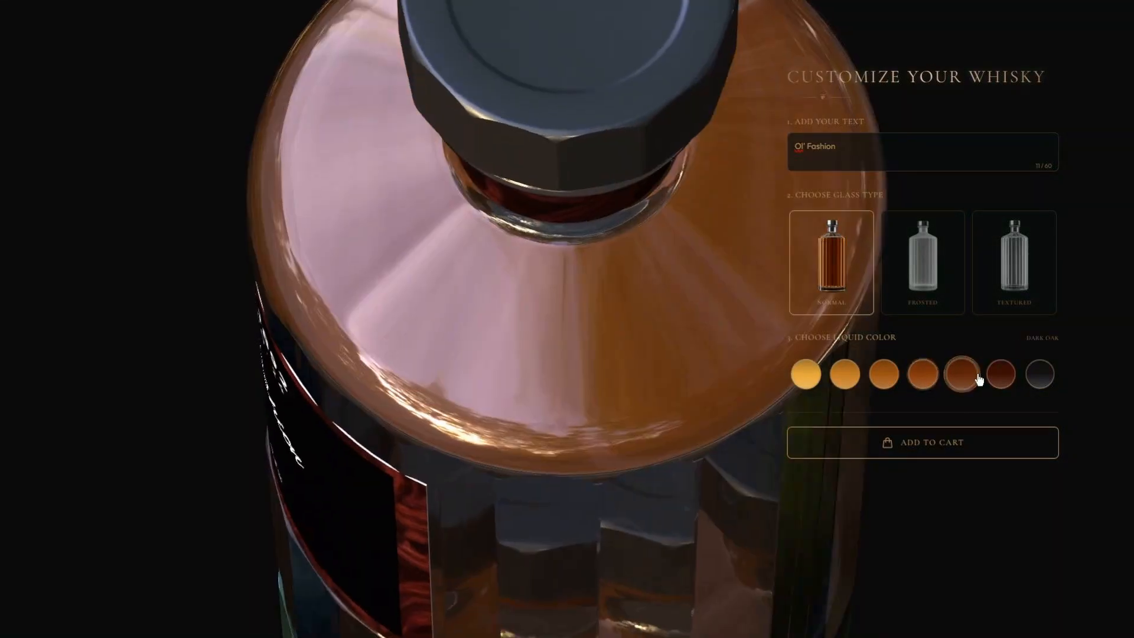
click(1000, 374)
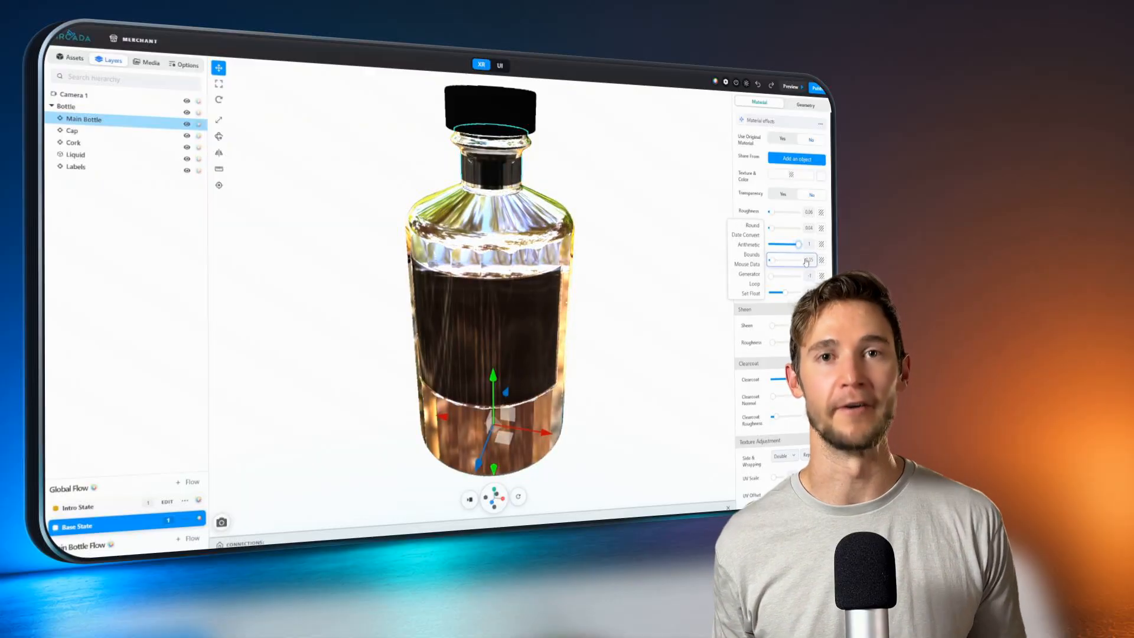
Step: Lower the bottle's environment reflection and clear the selected link text
drag(800, 261, 787, 261)
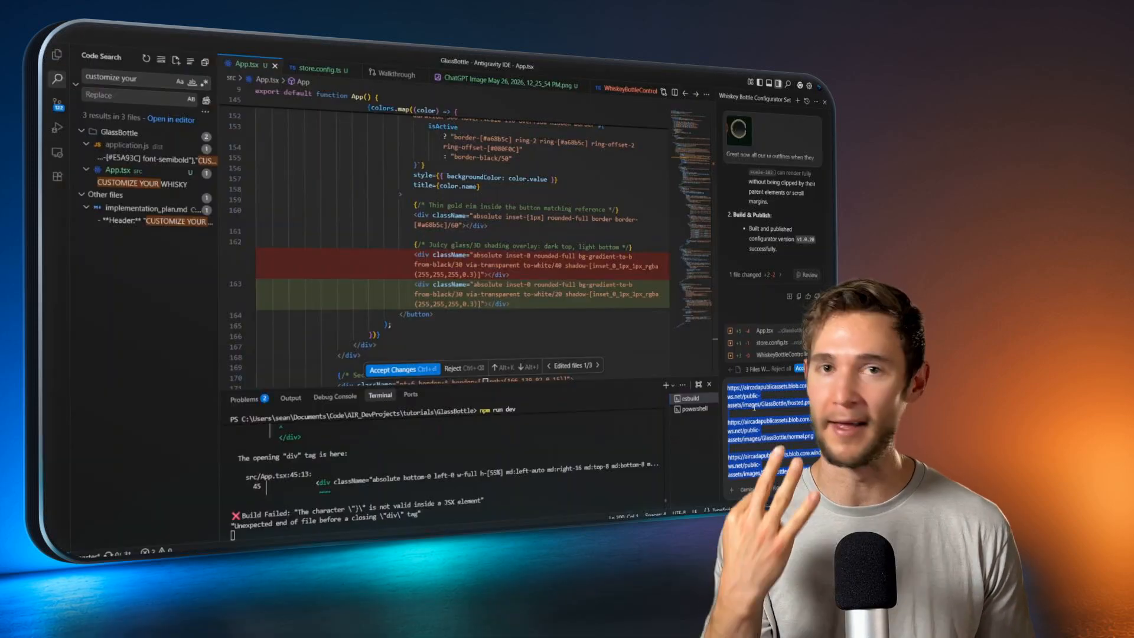
click(753, 408)
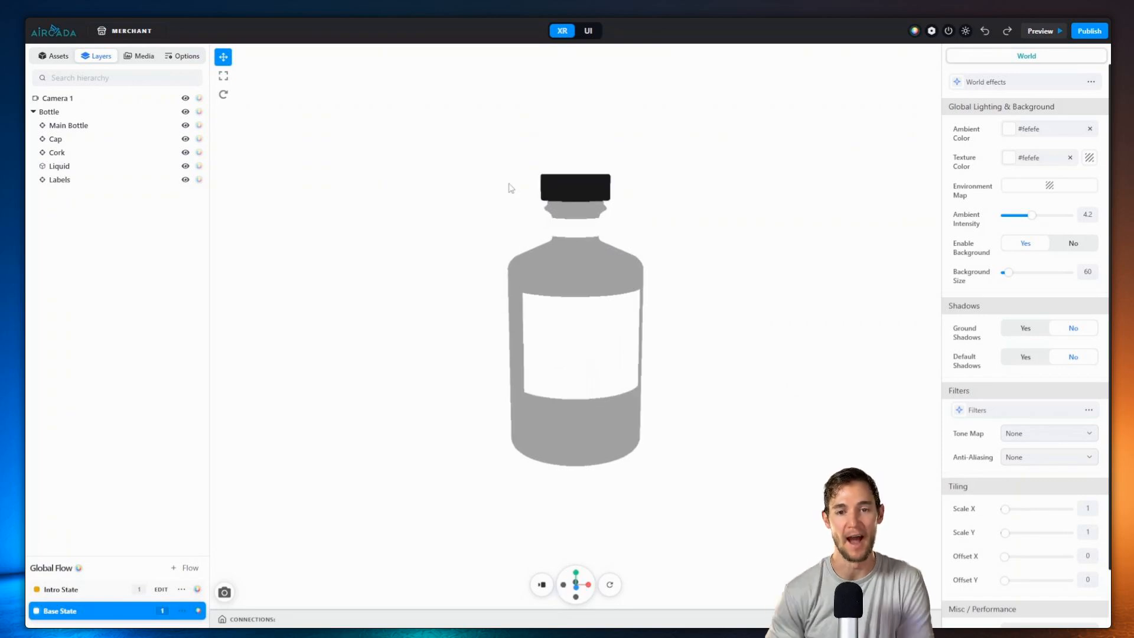
Step: Orbit around the bottle and turn the World ambient intensity down to 0
scroll(554, 256, down, 10)
middle_drag(585, 347, 731, 340)
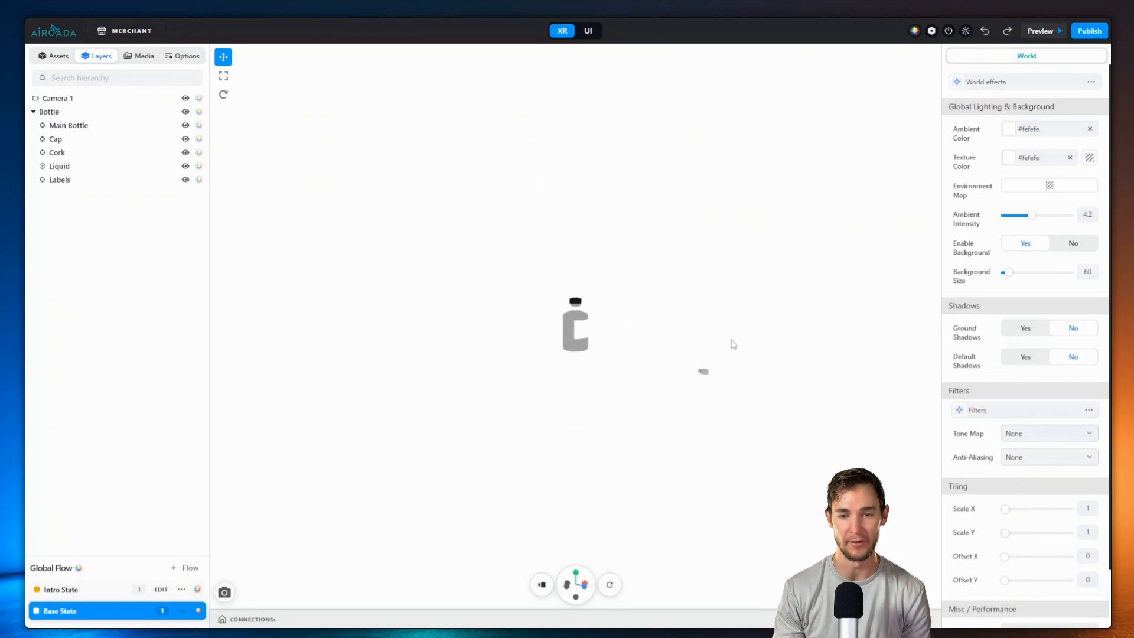
drag(673, 350, 733, 400)
drag(506, 263, 614, 393)
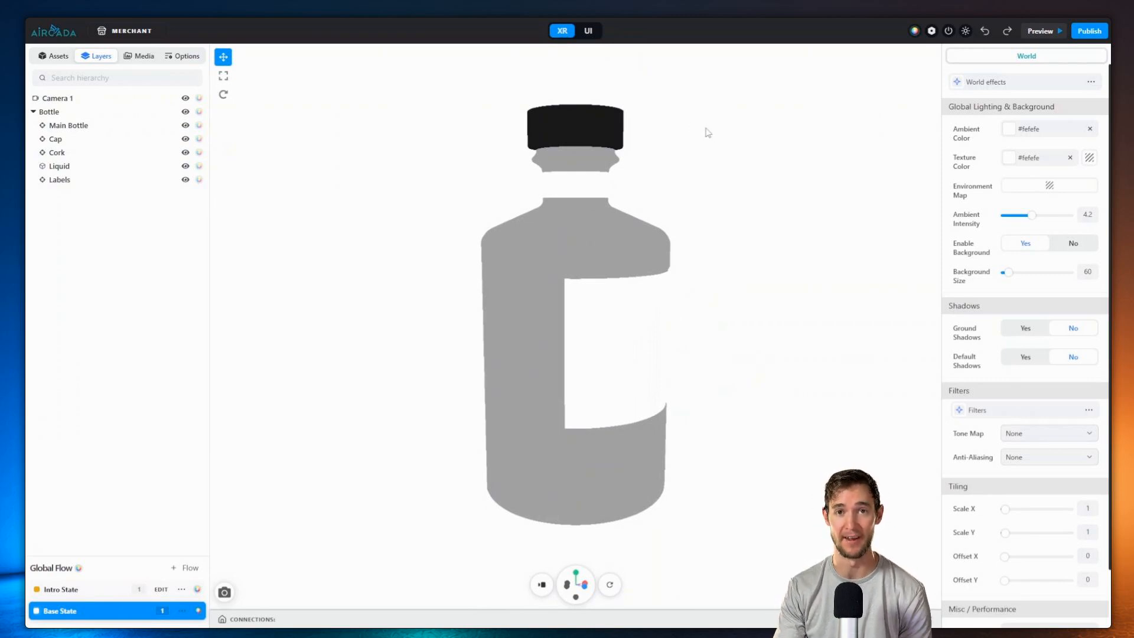
scroll(806, 178, down, 3)
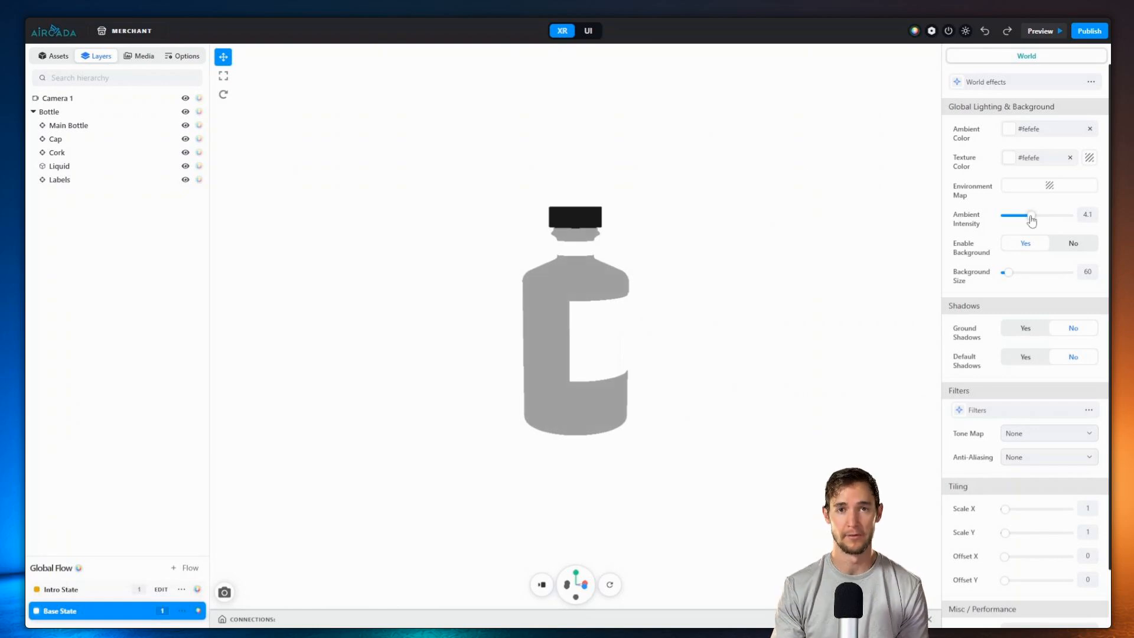
drag(1031, 220, 995, 225)
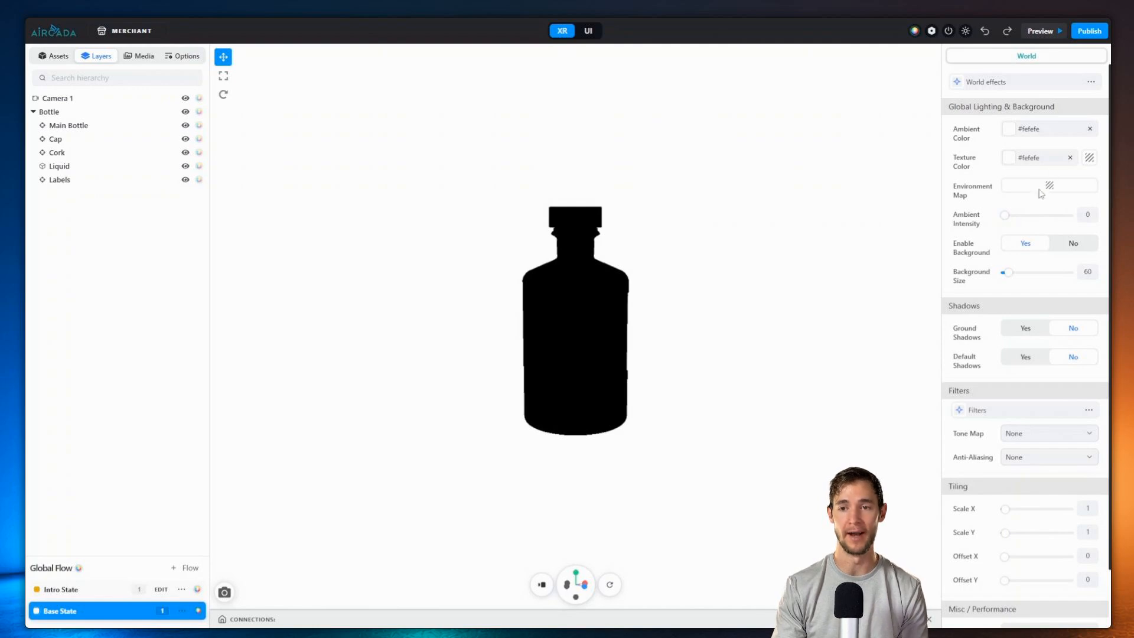
Step: Set the forest image Forest.Hdr as the scene's environment map
scroll(595, 210, up, 4)
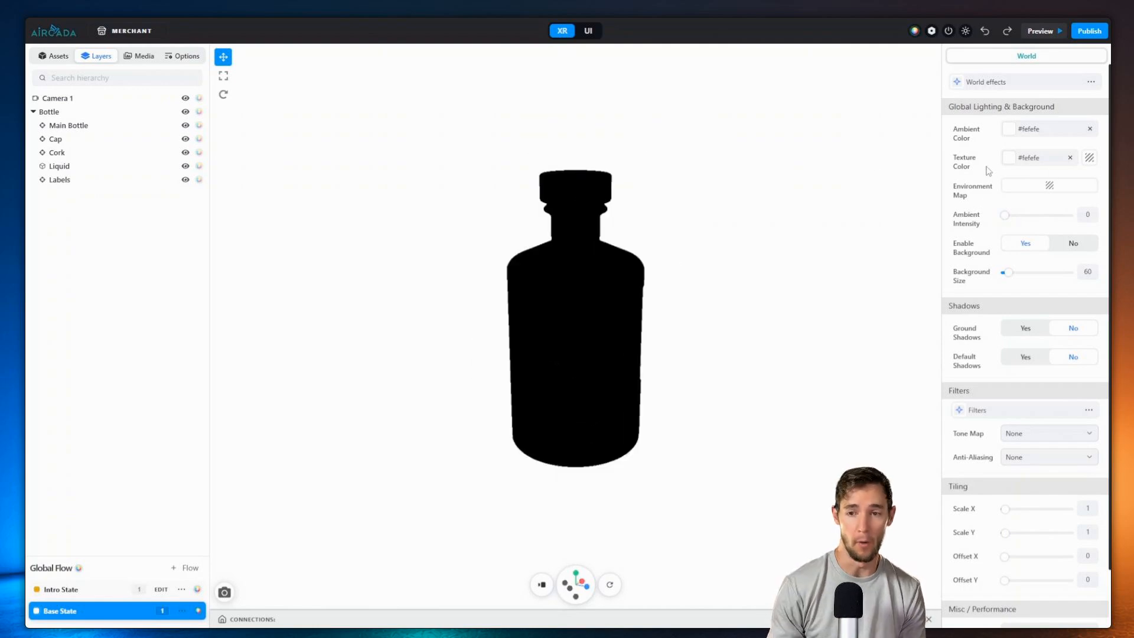
click(1024, 190)
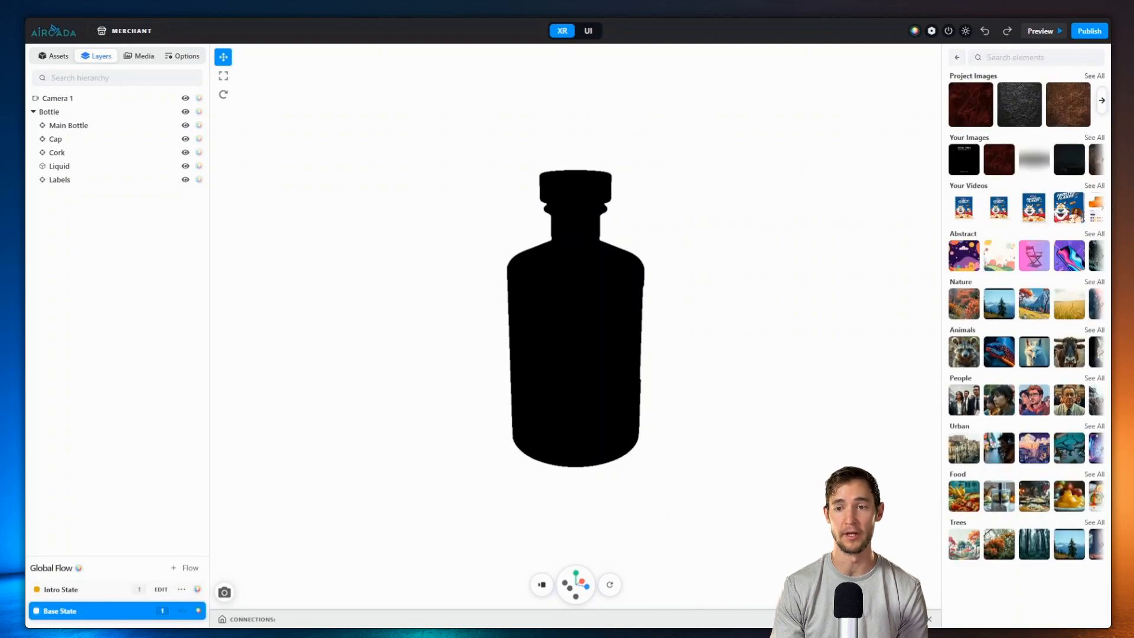
scroll(1010, 236, down, 10)
scroll(1018, 267, down, 10)
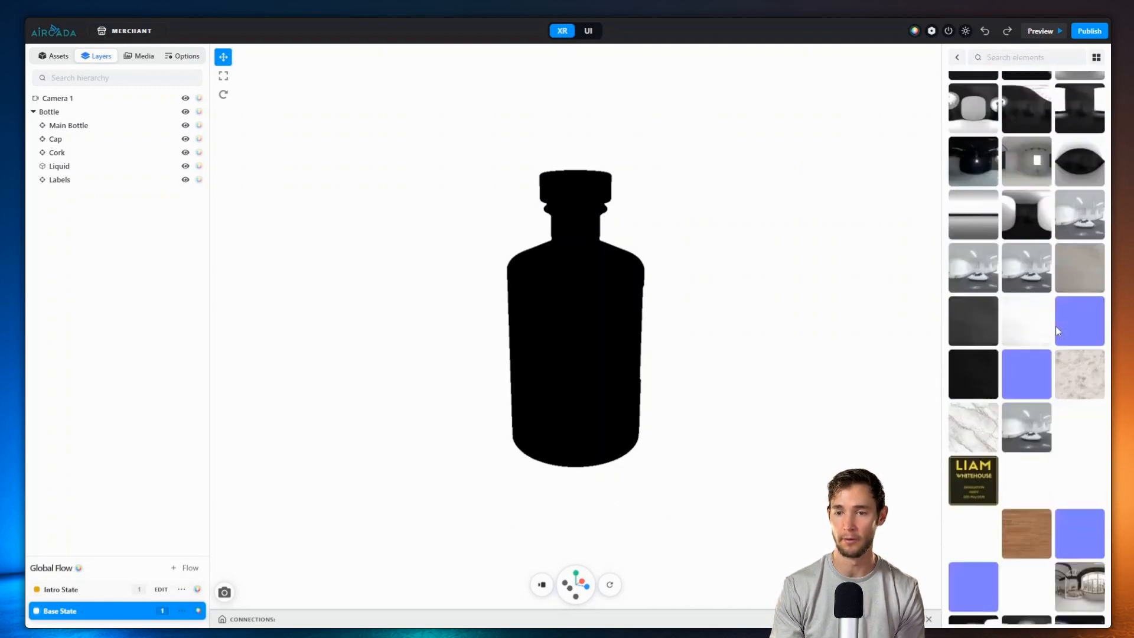
click(976, 370)
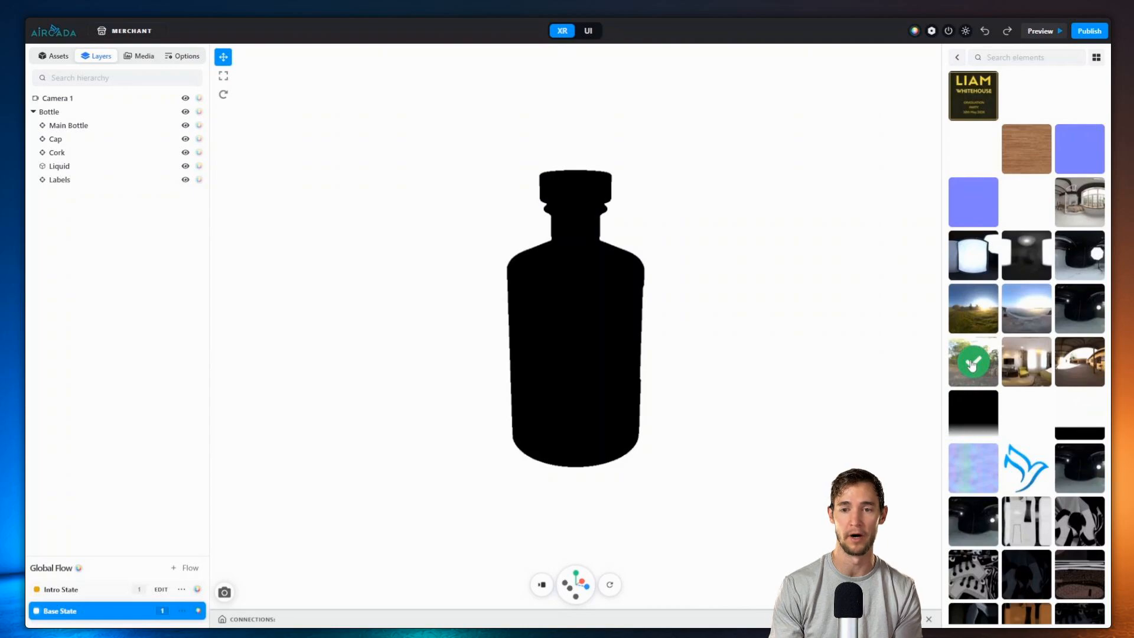
click(972, 364)
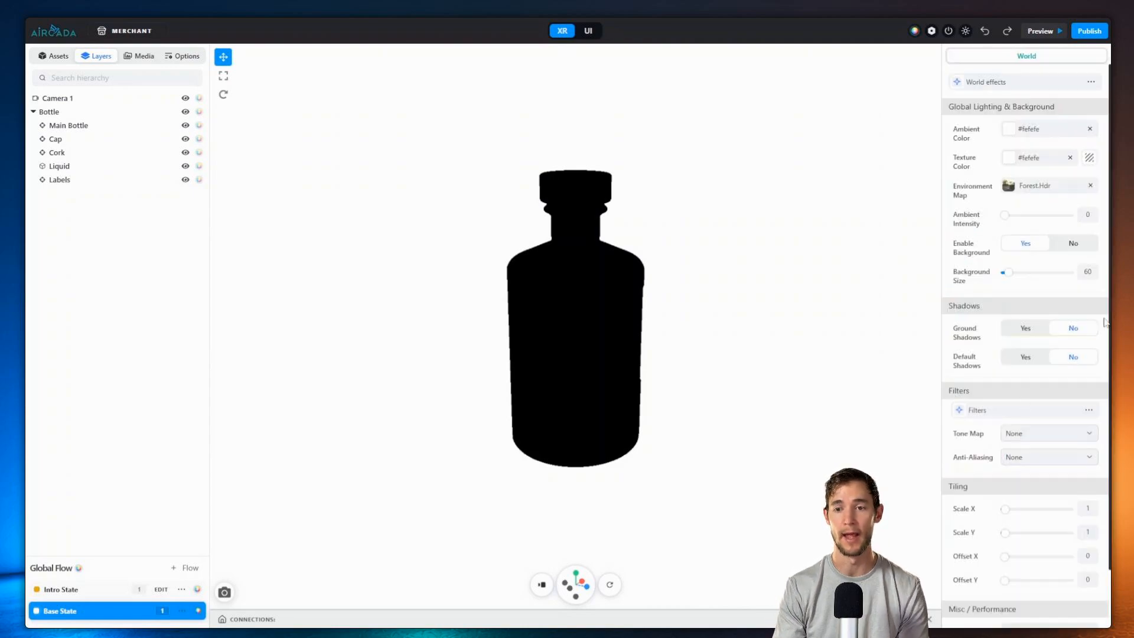
Step: Give Main Bottle env map 0.25, roughness 0.06 and metalness 0.04
click(68, 125)
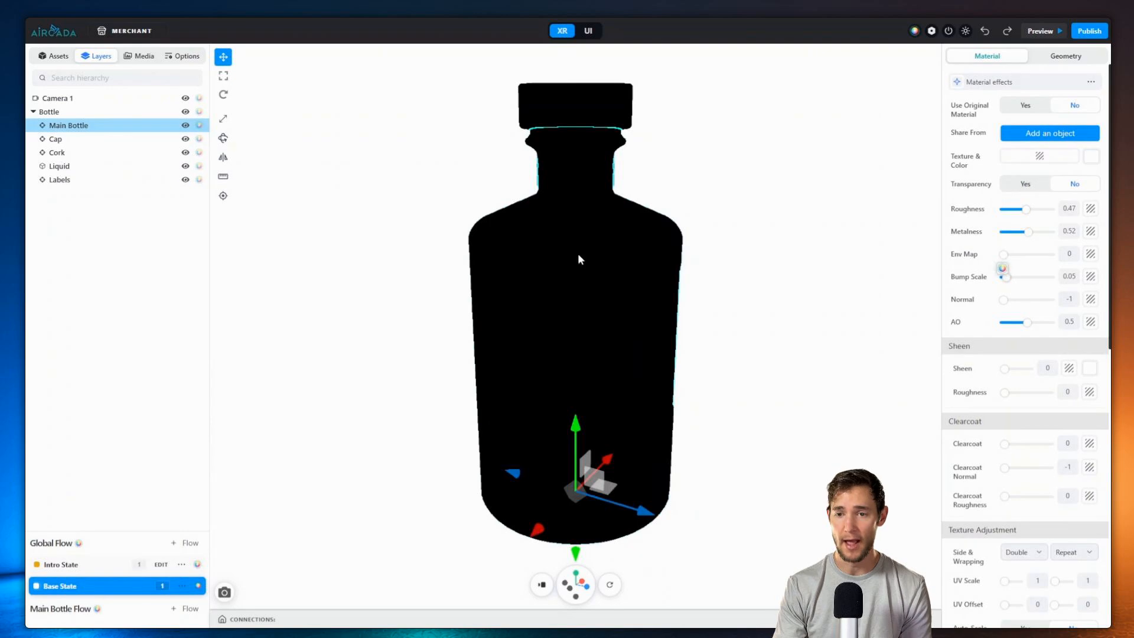
mouse_move(1003, 254)
mouse_down()
mouse_move(1022, 263)
mouse_move(1014, 257)
mouse_up()
drag(1026, 213, 1007, 219)
double_click(1068, 211)
text(0.06)
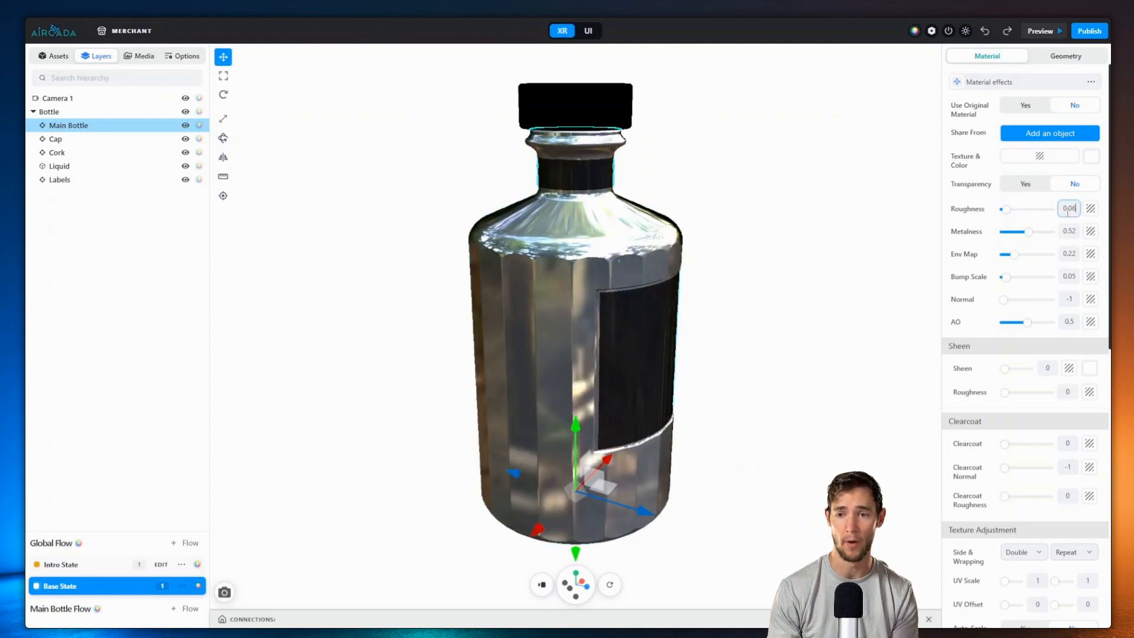
mouse_move(1013, 237)
mouse_down()
mouse_move(1004, 238)
mouse_move(1015, 255)
mouse_up()
mouse_move(794, 254)
mouse_down()
mouse_move(800, 185)
mouse_move(808, 289)
mouse_move(625, 284)
mouse_move(789, 253)
mouse_up()
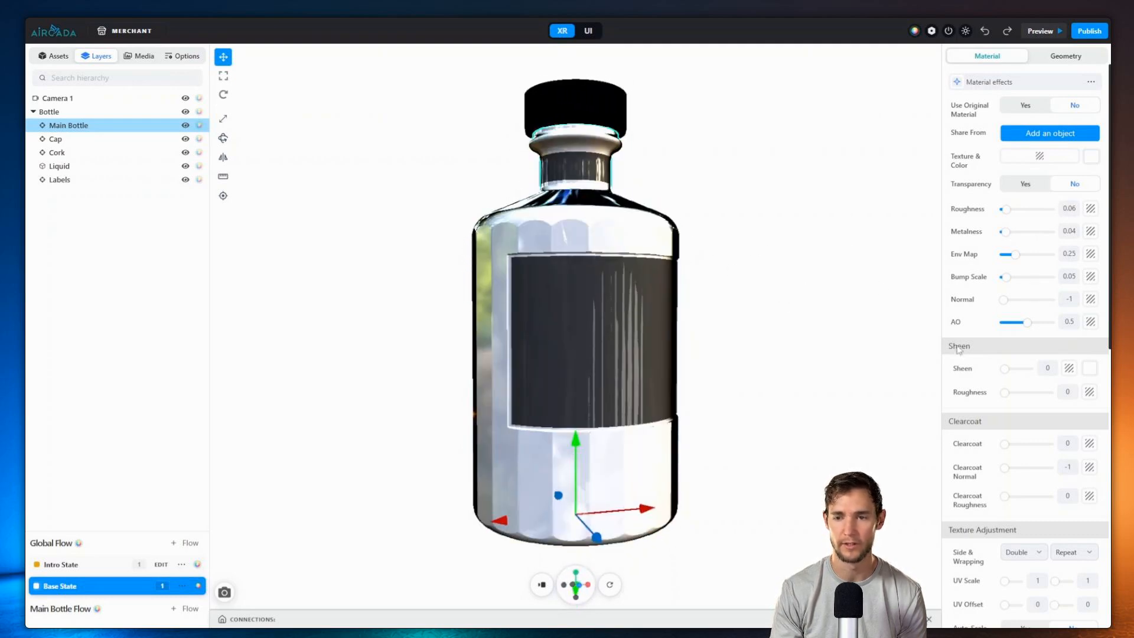
Step: Raise the bottle's transmission to 1 and glass thickness to 0.49
scroll(1029, 359, down, 6)
scroll(1030, 358, down, 1)
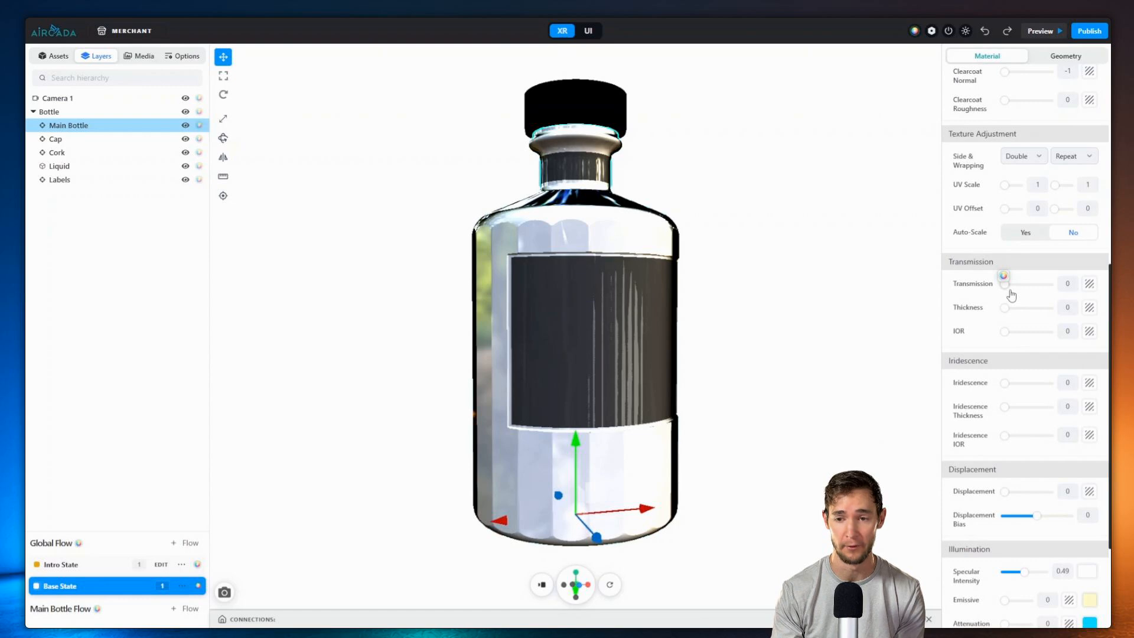
click(1006, 288)
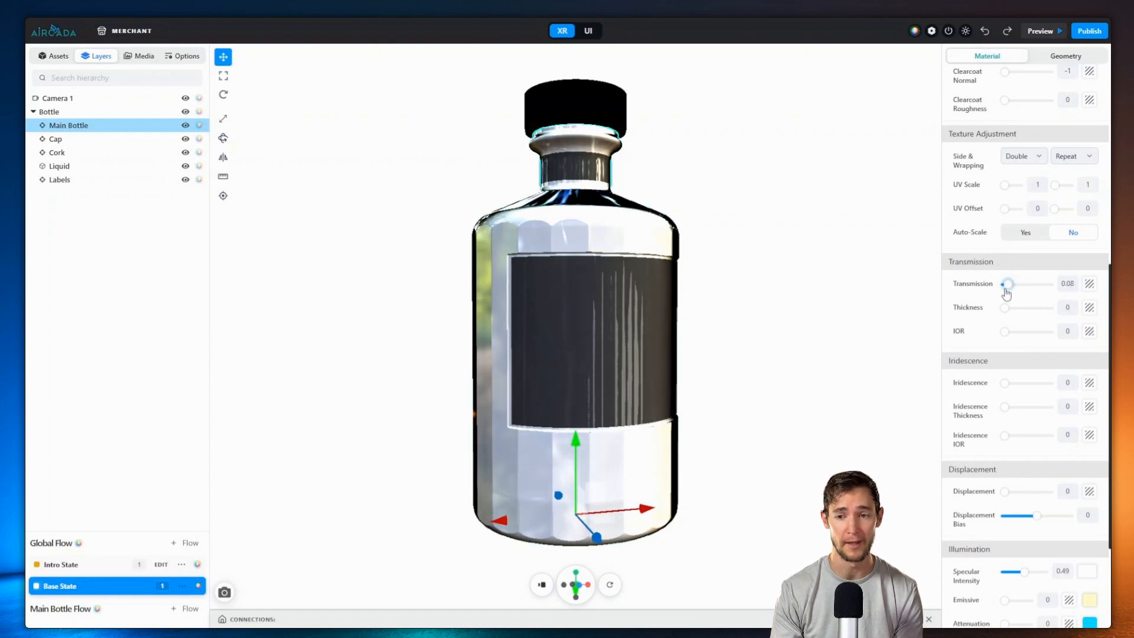
drag(1007, 294, 1027, 316)
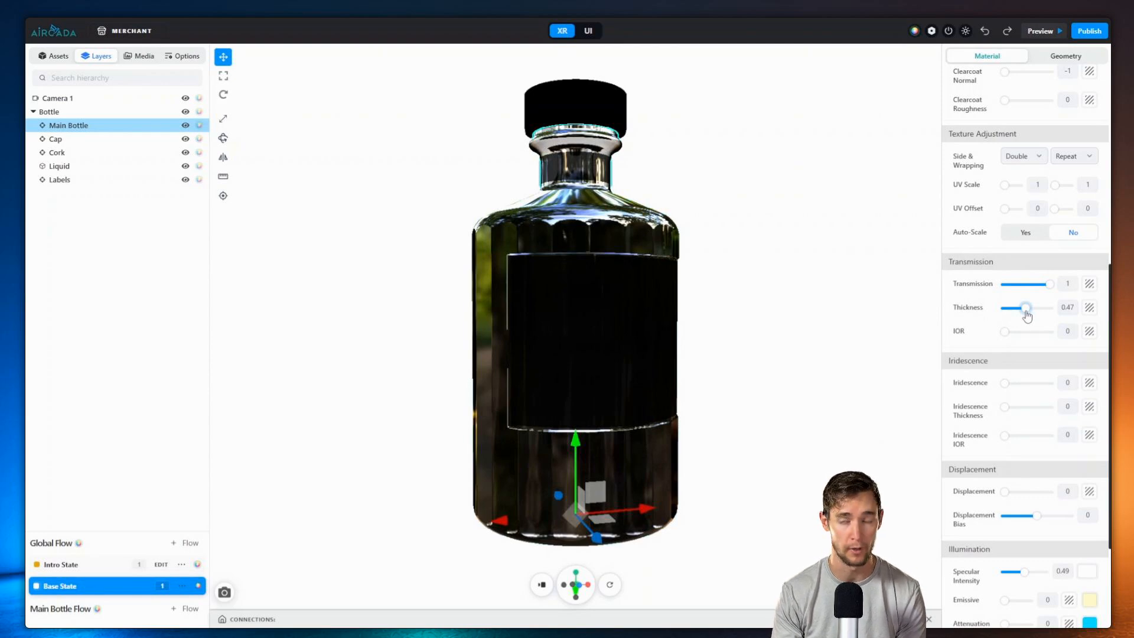
scroll(1026, 316, up, 1)
drag(1028, 371, 1030, 371)
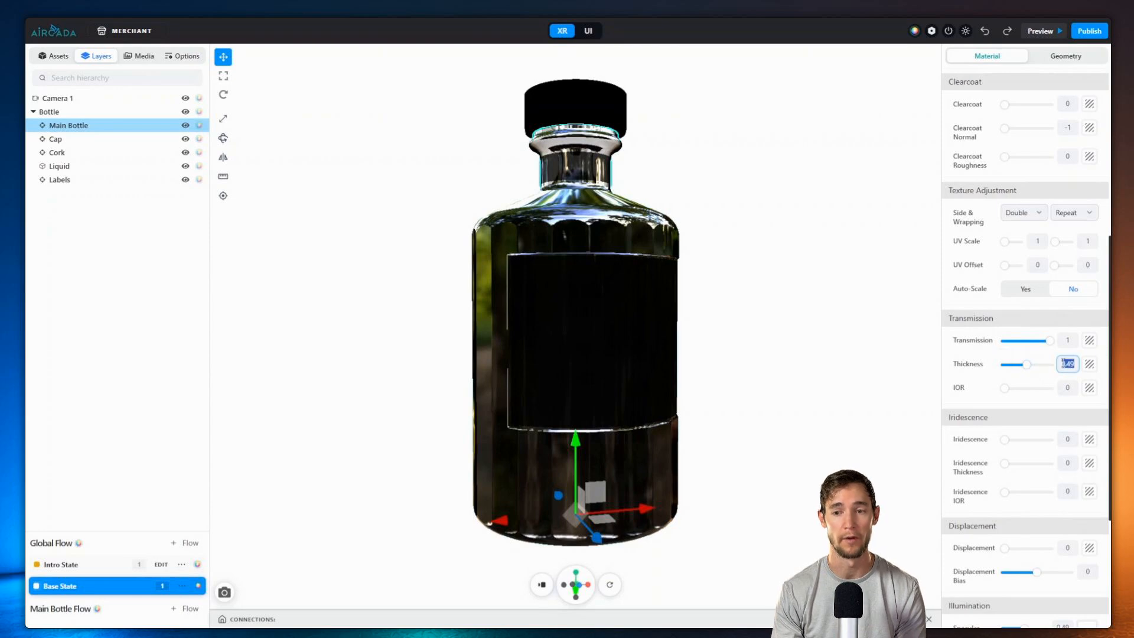
Step: Set the glass index of refraction to about 0.34 and orbit to inspect the reflections
click(1067, 388)
text(1.08)
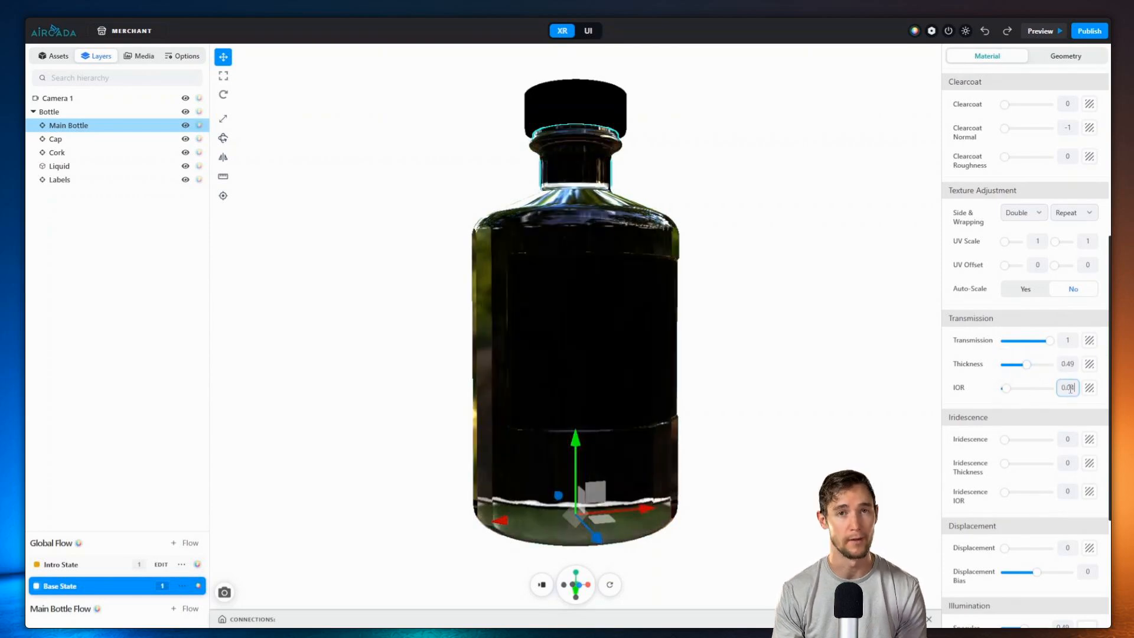
key(Up)
key(Up)
key(Up)
key(Up)
key(Up)
key(Up)
key(Up)
key(Up)
key(Up)
key(Up)
key(Up)
key(Up)
key(Up)
key(Up)
key(Up)
key(Up)
key(Up)
key(Up)
key(Up)
key(Up)
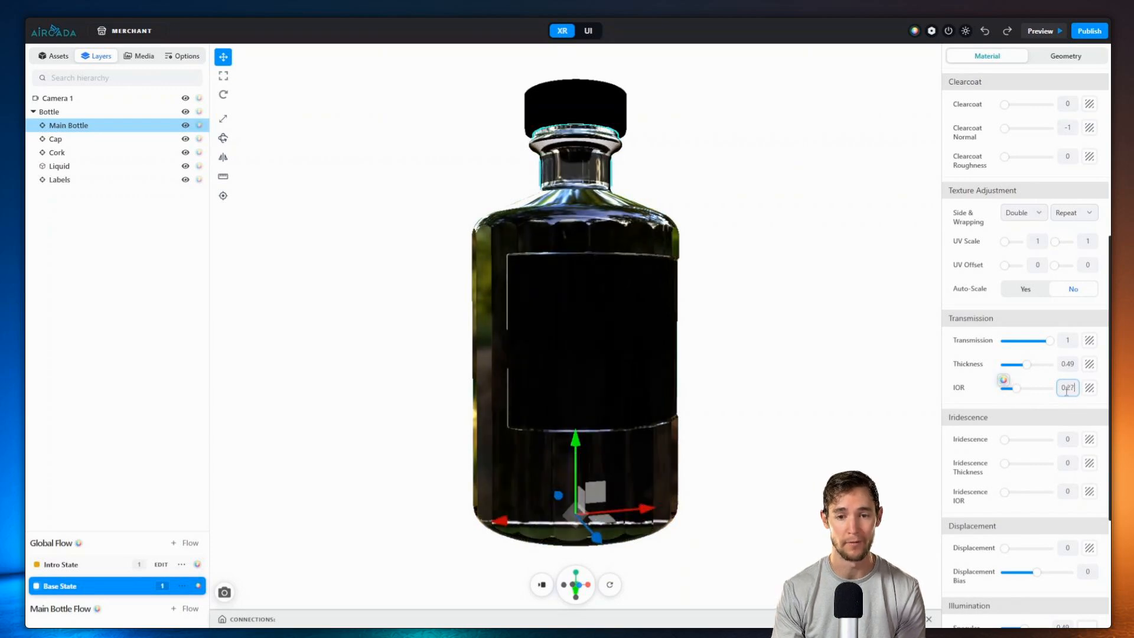
drag(786, 265, 588, 267)
scroll(590, 266, up, 3)
drag(732, 231, 700, 160)
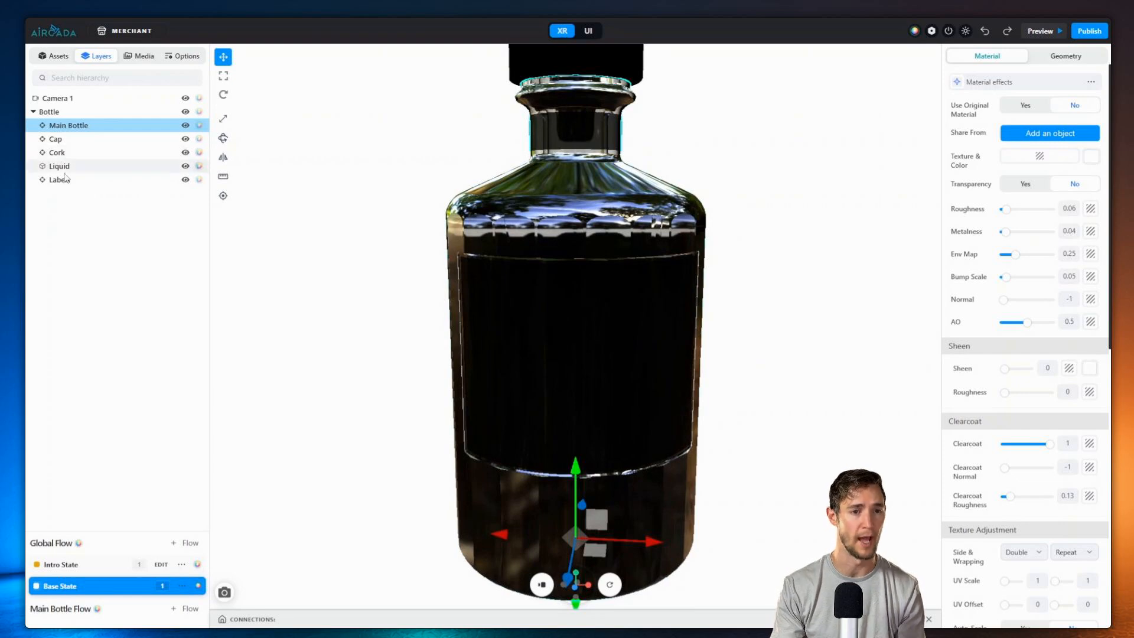
Step: Set the Liquid layer's env map to 0.26 and check its #6a2619 colour swatch
click(62, 167)
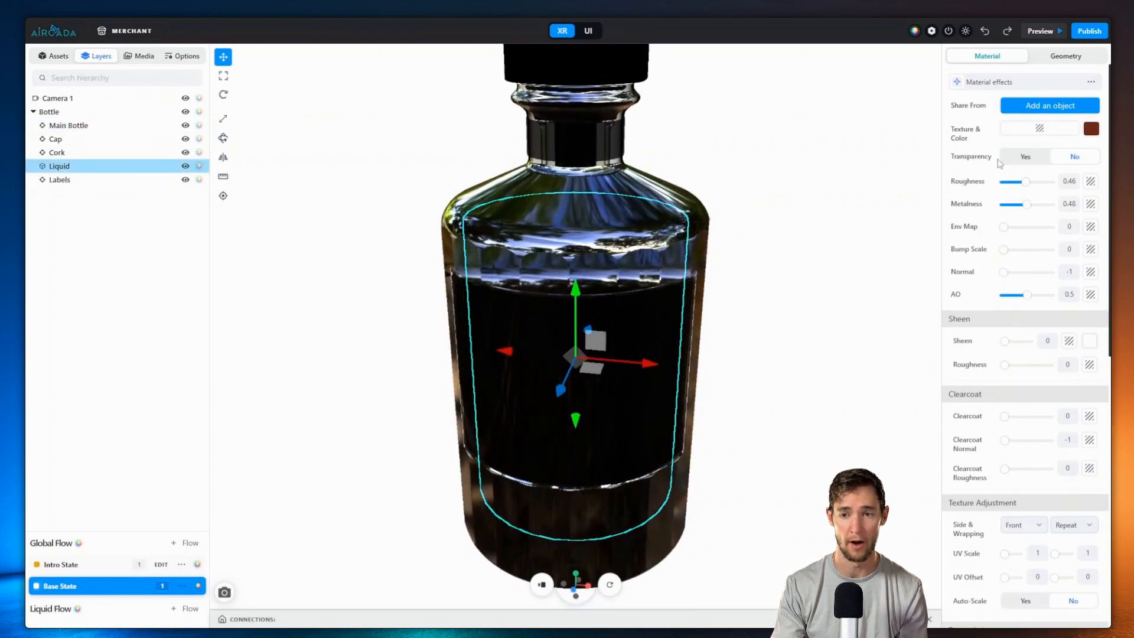
drag(1003, 227, 1016, 234)
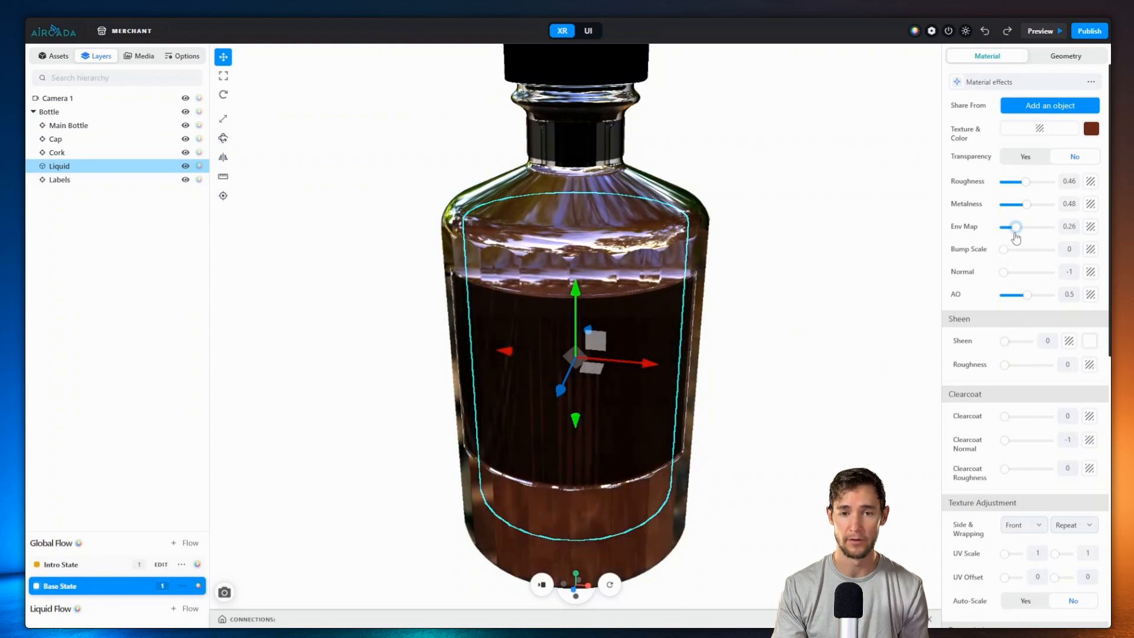
scroll(816, 292, down, 5)
drag(823, 223, 813, 255)
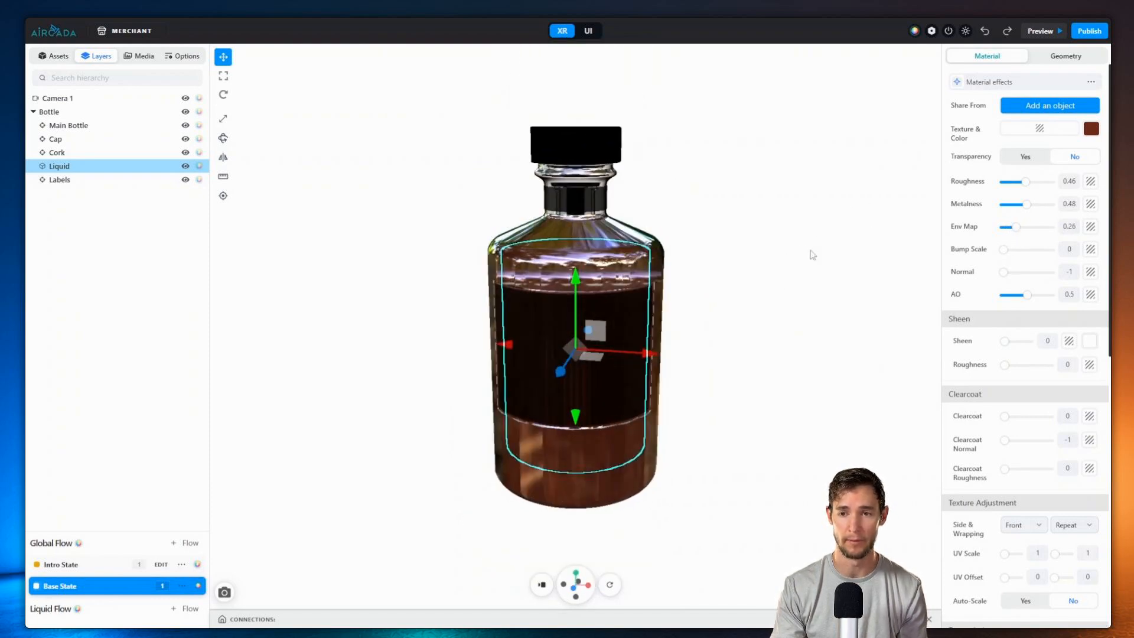
click(1092, 129)
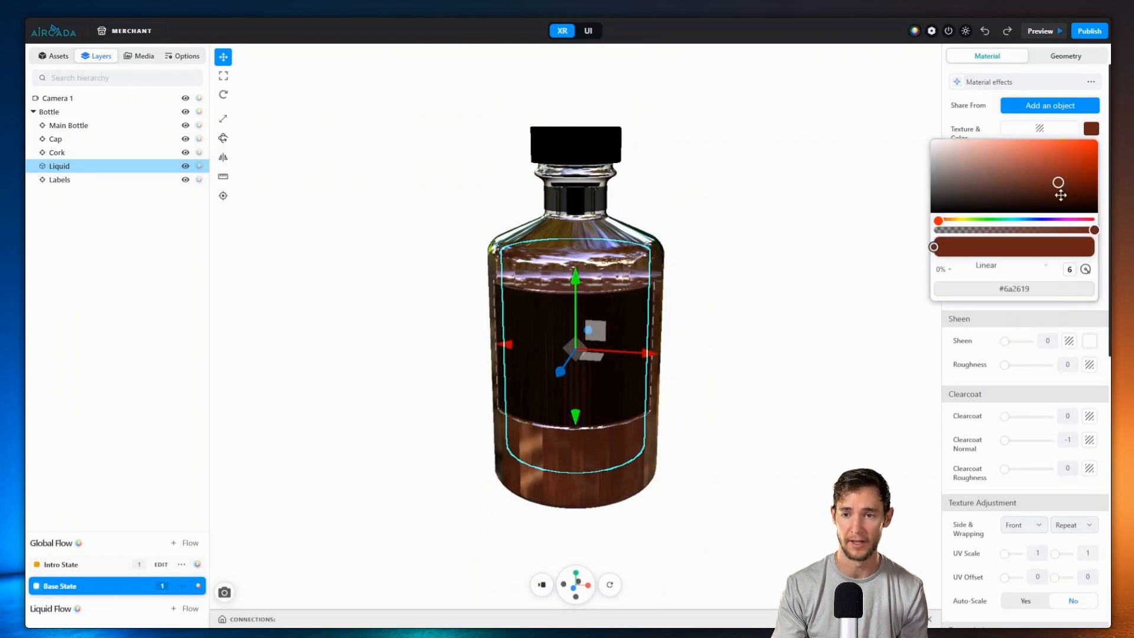
click(714, 189)
scroll(727, 254, up, 5)
drag(736, 244, 709, 251)
click(656, 260)
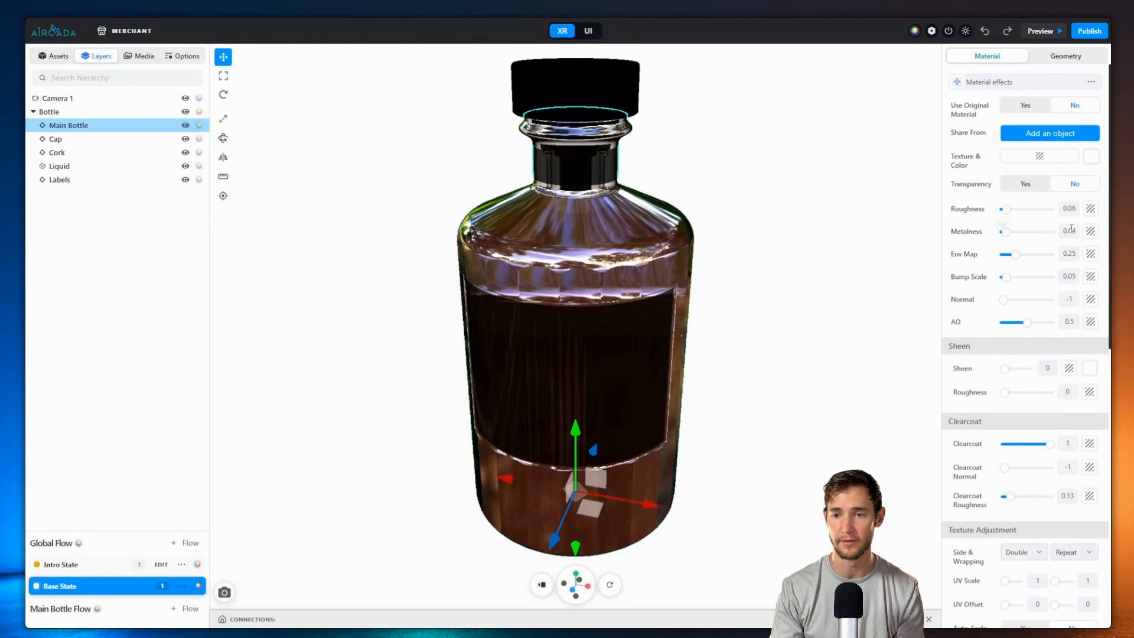
Step: Set Main Bottle's env map to 0.24, glass thickness 0.48 and IOR 0.12
mouse_move(1014, 254)
mouse_down()
mouse_move(1047, 254)
mouse_move(1063, 280)
mouse_move(1013, 272)
mouse_up()
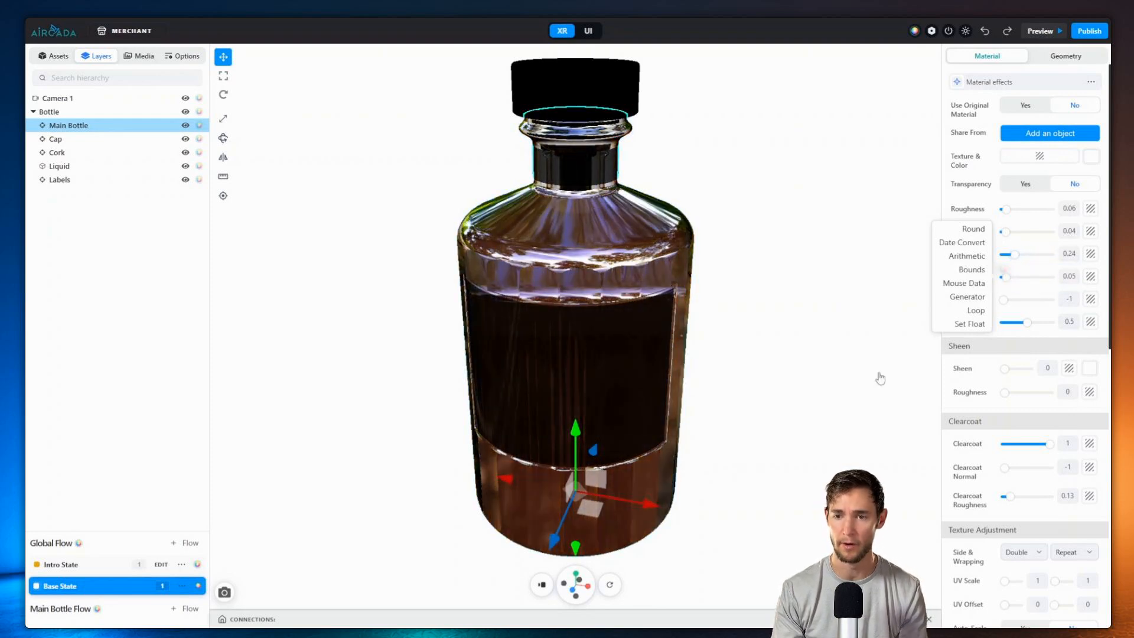
scroll(1018, 413, down, 5)
mouse_move(1027, 421)
mouse_down()
mouse_move(1002, 427)
mouse_move(1019, 434)
mouse_up()
drag(630, 301, 748, 313)
drag(1017, 423, 1029, 431)
drag(795, 209, 741, 276)
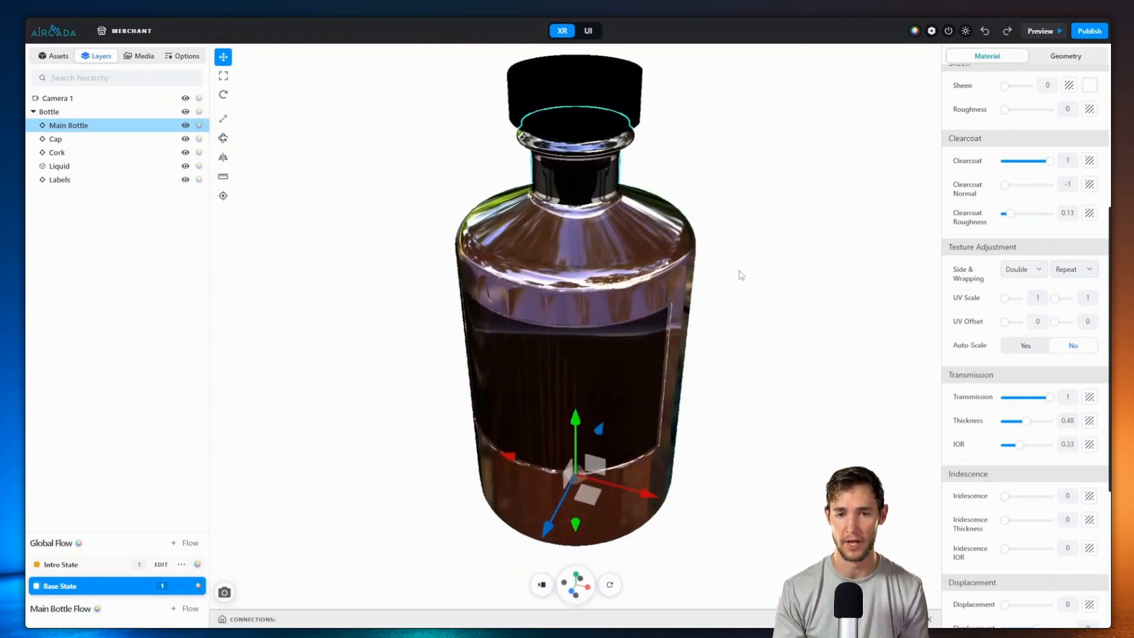
drag(1019, 444, 1005, 446)
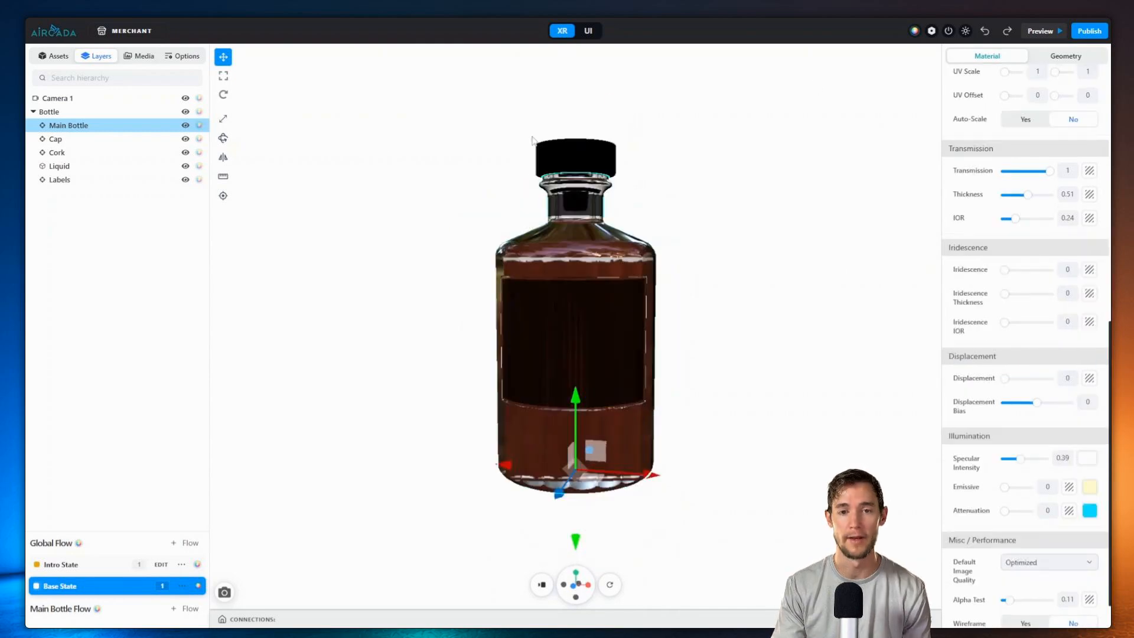
Step: Select the Cap and raise its environment reflection to 0.3
drag(532, 140, 598, 188)
click(598, 188)
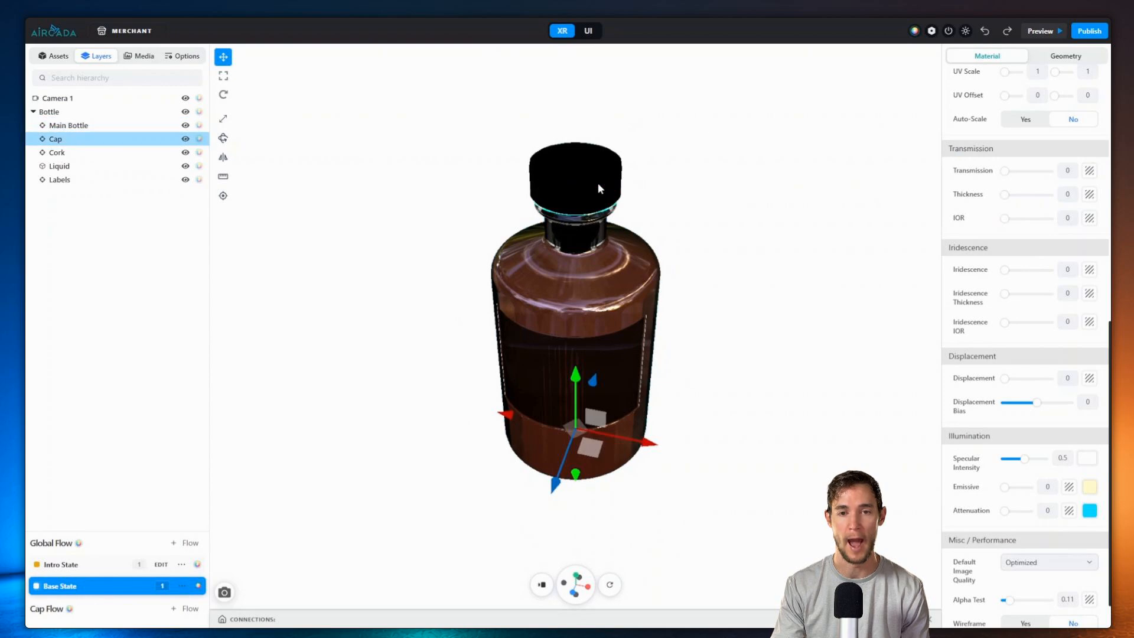
scroll(982, 262, up, 10)
mouse_move(1004, 254)
mouse_down()
mouse_move(1040, 256)
mouse_move(1017, 255)
mouse_up()
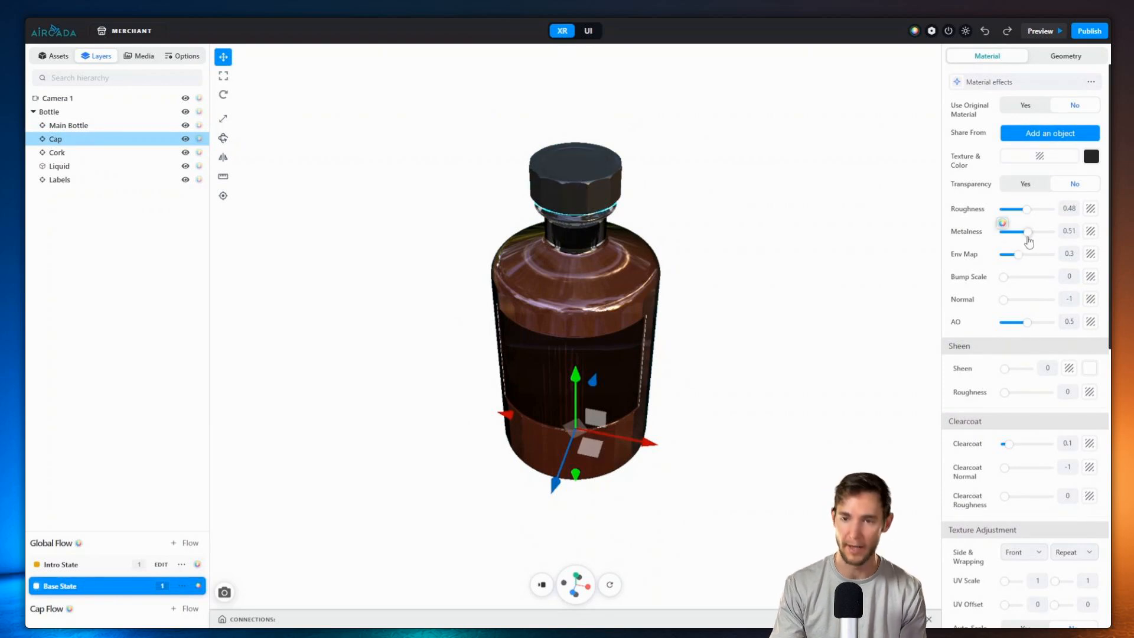
drag(733, 186, 728, 157)
Step: Set the Cork's env map to about 0.59, keeping its dark brown #402f20 colour
scroll(679, 168, up, 5)
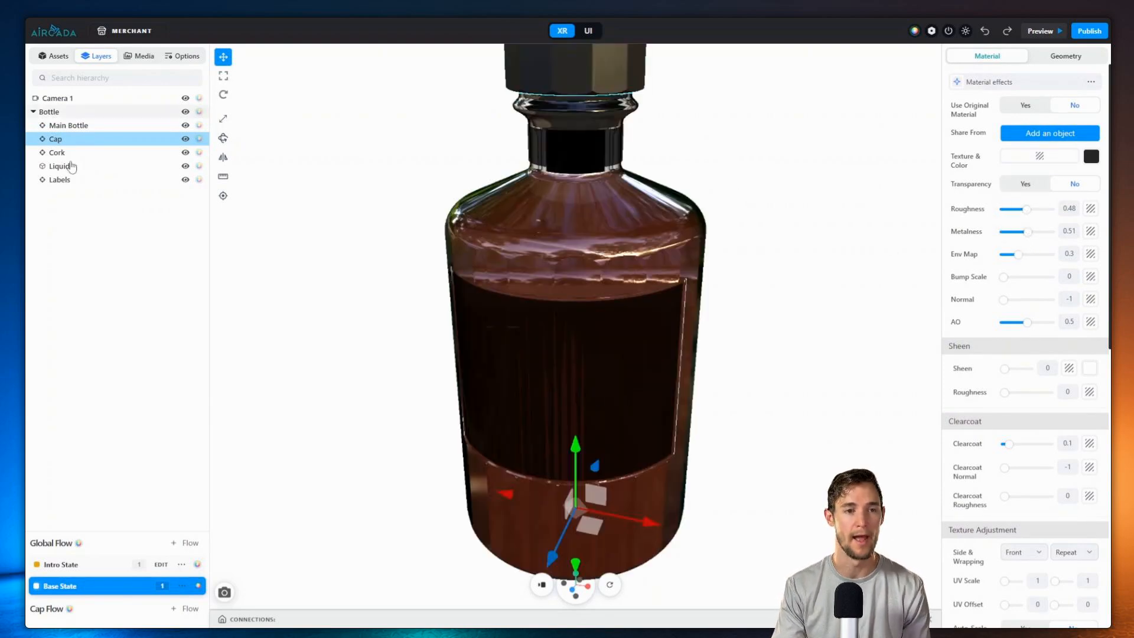
click(57, 153)
drag(1018, 255, 1057, 259)
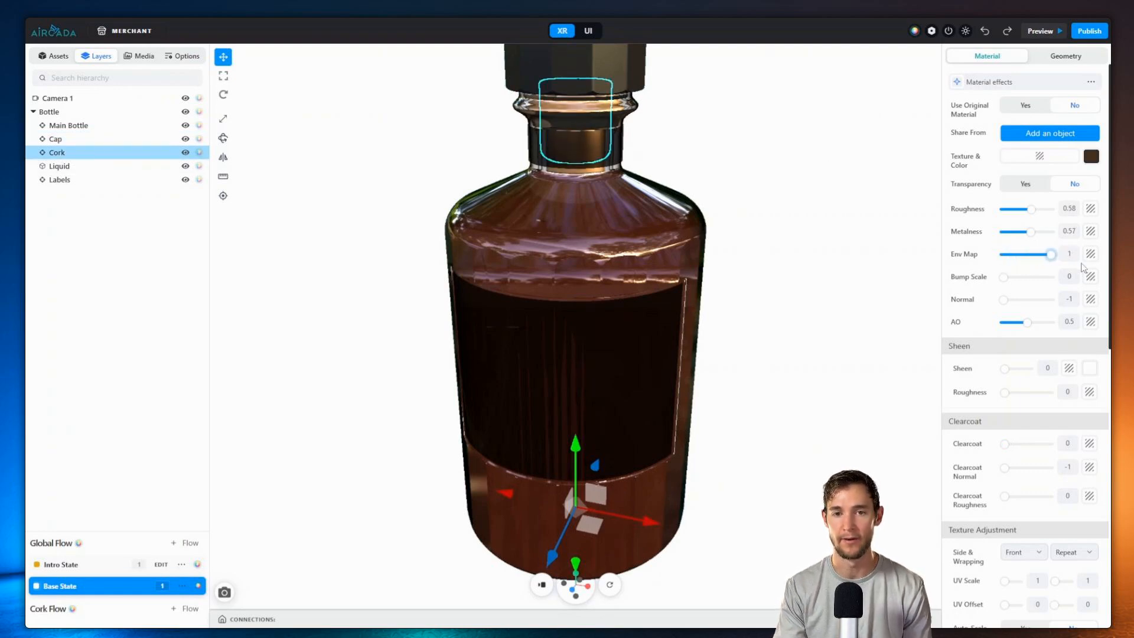
mouse_move(830, 193)
mouse_down()
mouse_move(845, 167)
mouse_move(844, 190)
mouse_up()
click(1034, 258)
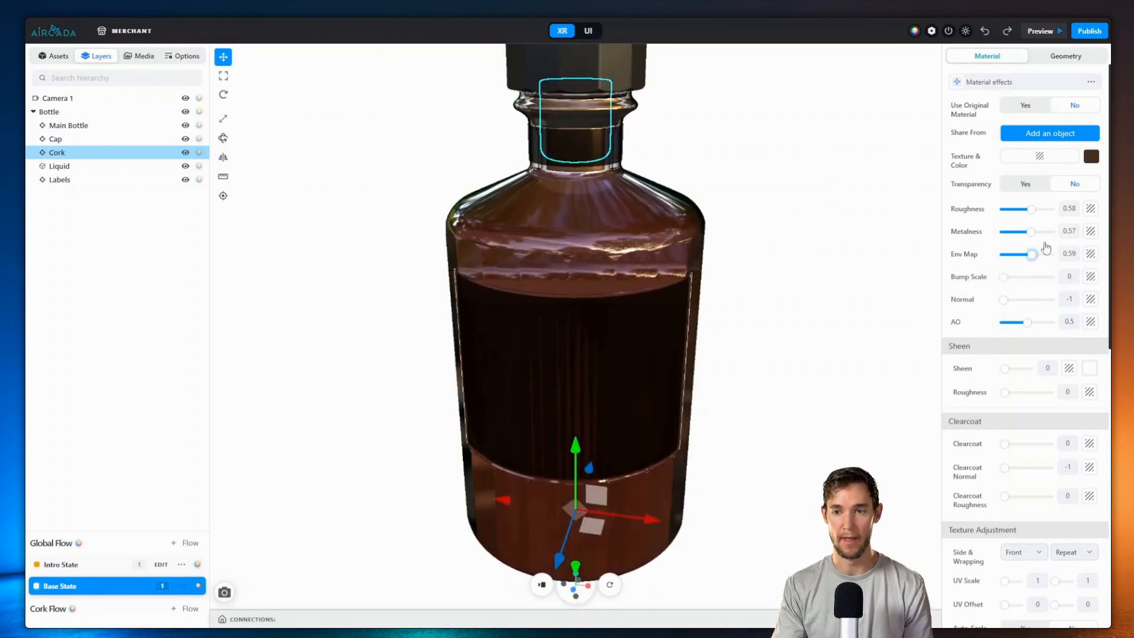
click(1091, 155)
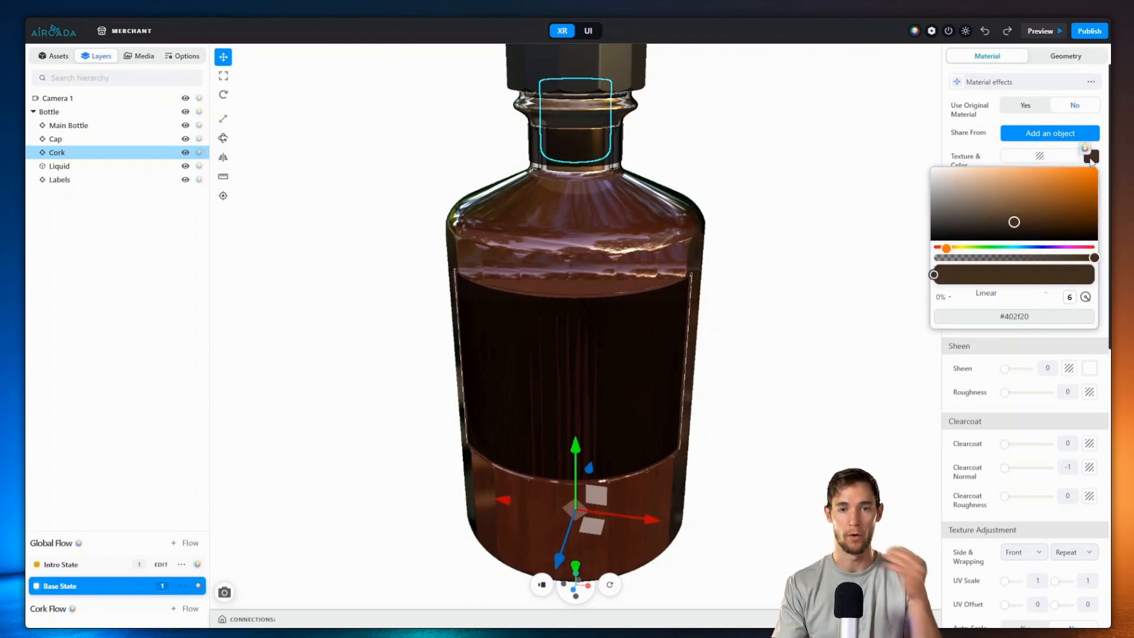
click(1091, 157)
click(60, 180)
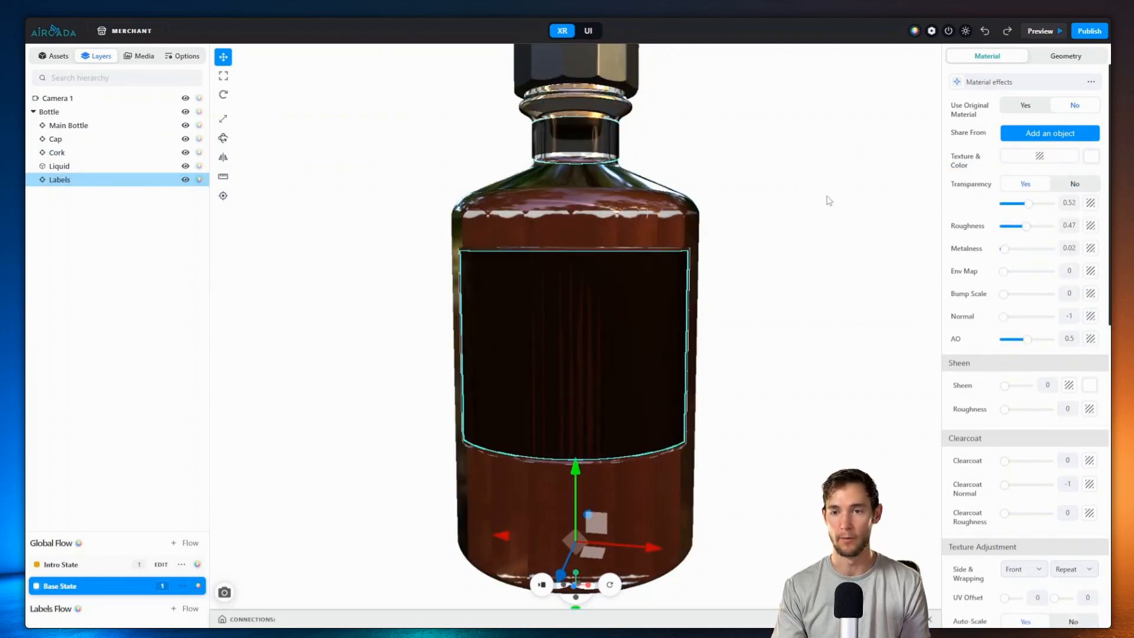
Step: Set the label's environment reflection to 0.12 and orbit so the label faces front
mouse_move(1002, 270)
mouse_down()
mouse_move(1020, 280)
mouse_move(1010, 285)
mouse_up()
drag(788, 304, 759, 316)
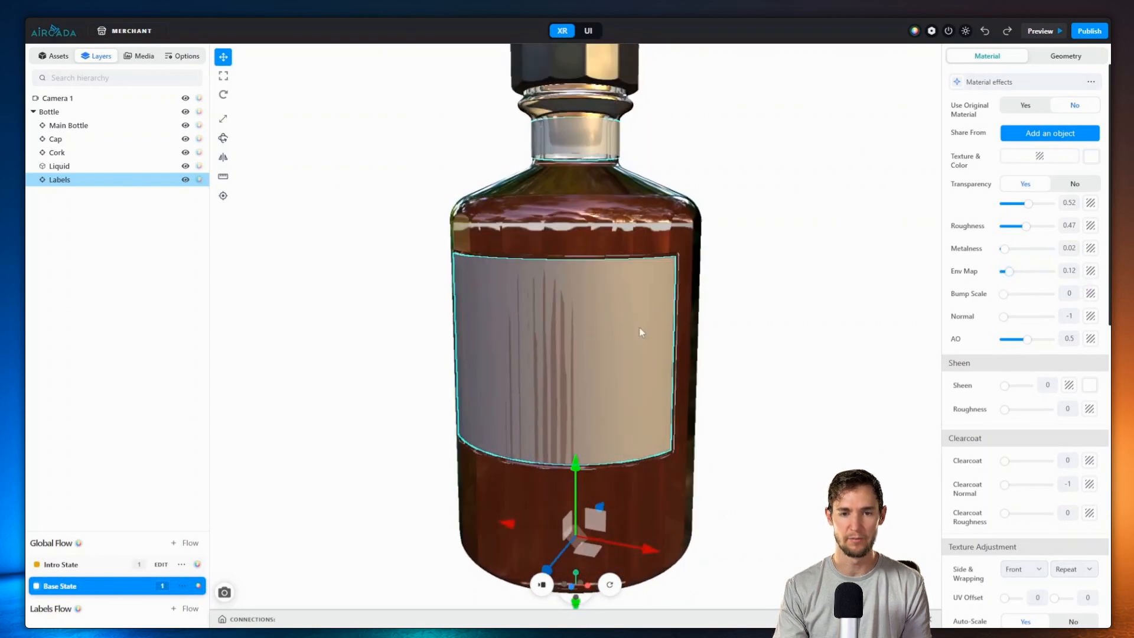
scroll(576, 322, up, 3)
drag(565, 289, 567, 344)
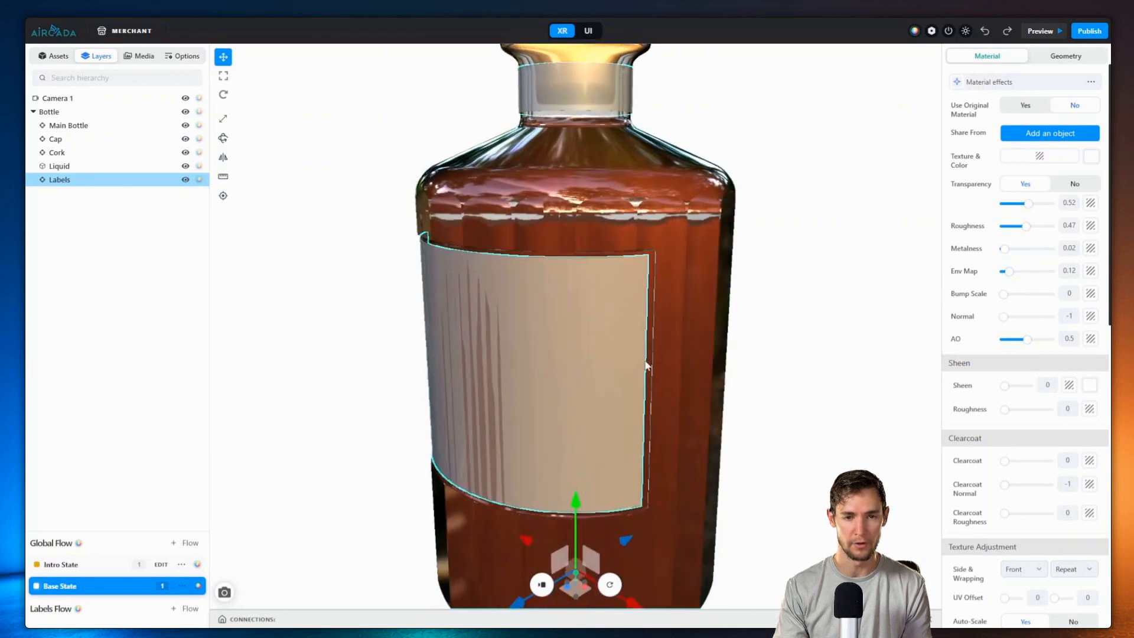
scroll(645, 362, down, 3)
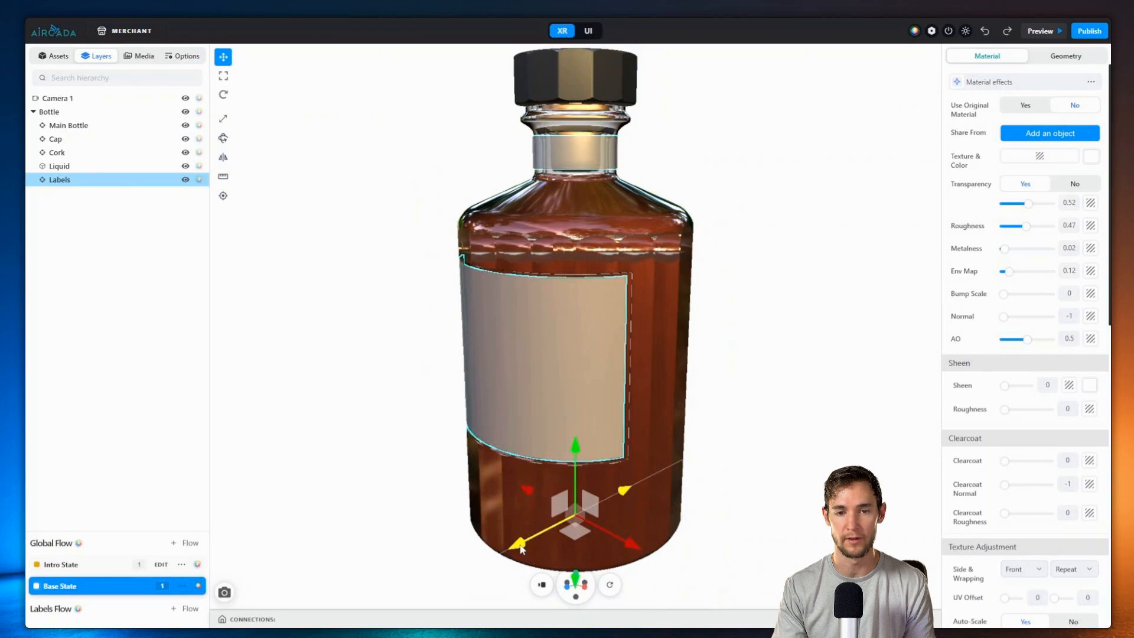
click(435, 273)
drag(435, 273, 425, 252)
Step: Raise the Labels roughness to about 0.87 for a matte surface
click(115, 180)
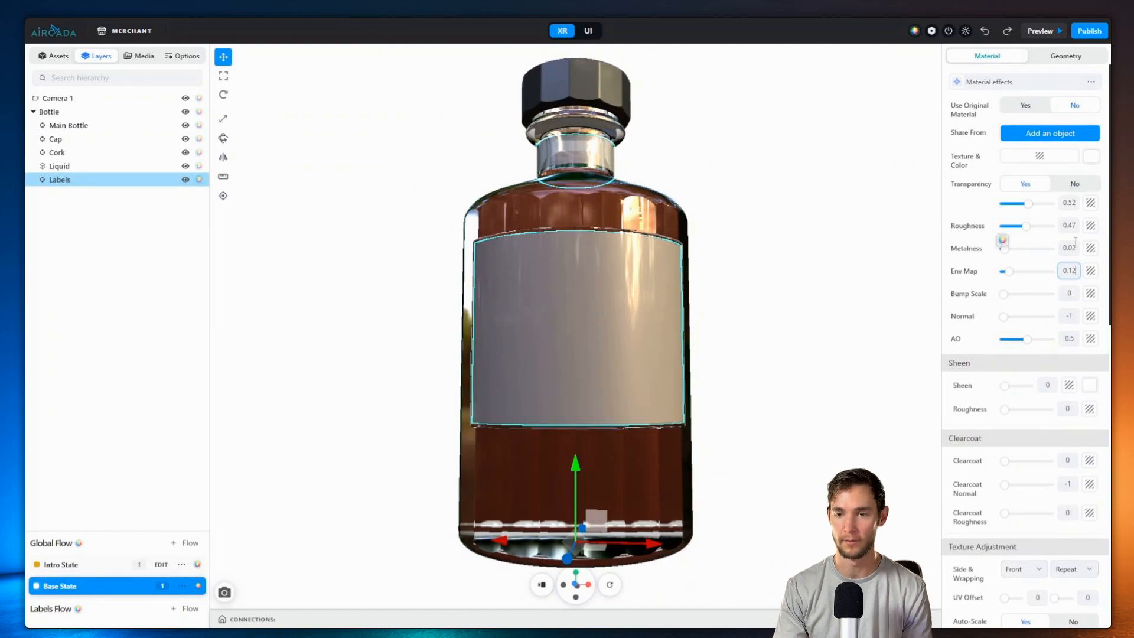
mouse_move(1028, 228)
mouse_down()
mouse_move(1047, 229)
mouse_move(1051, 203)
mouse_up()
drag(766, 170, 805, 187)
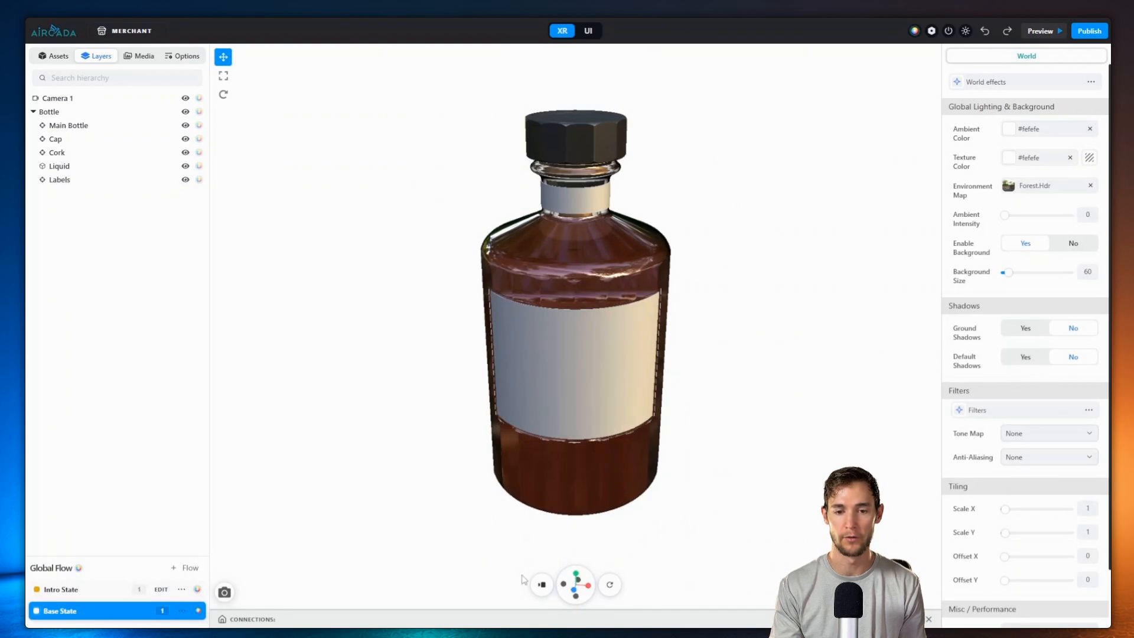
Step: Add an Auto Frame behaviour to Camera 1 and show the live camera preview
click(541, 584)
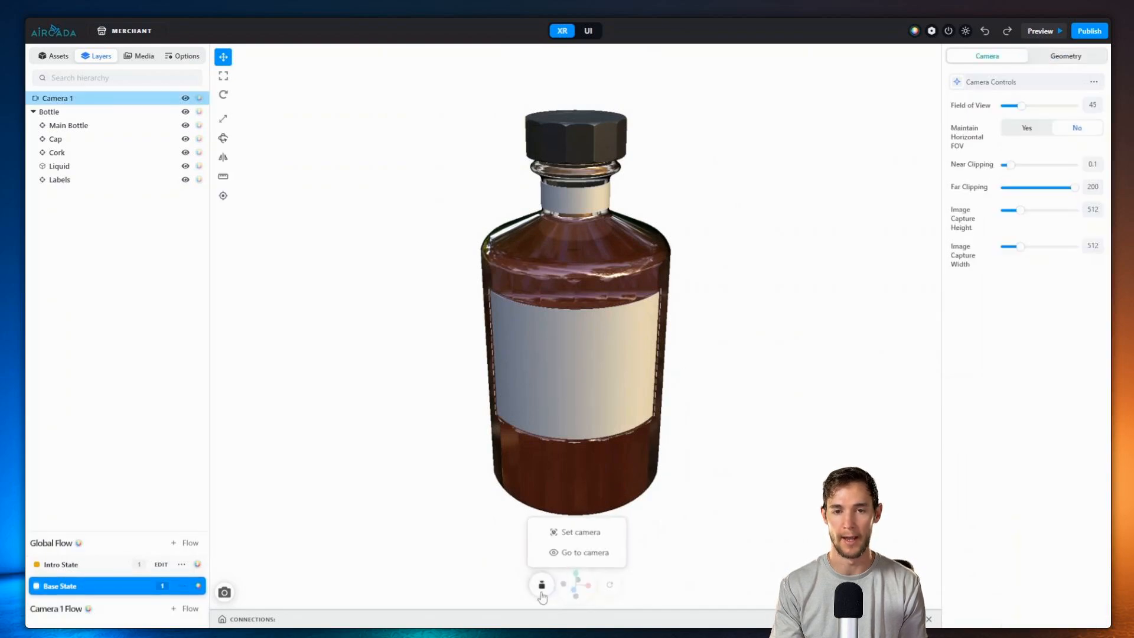
scroll(655, 470, down, 5)
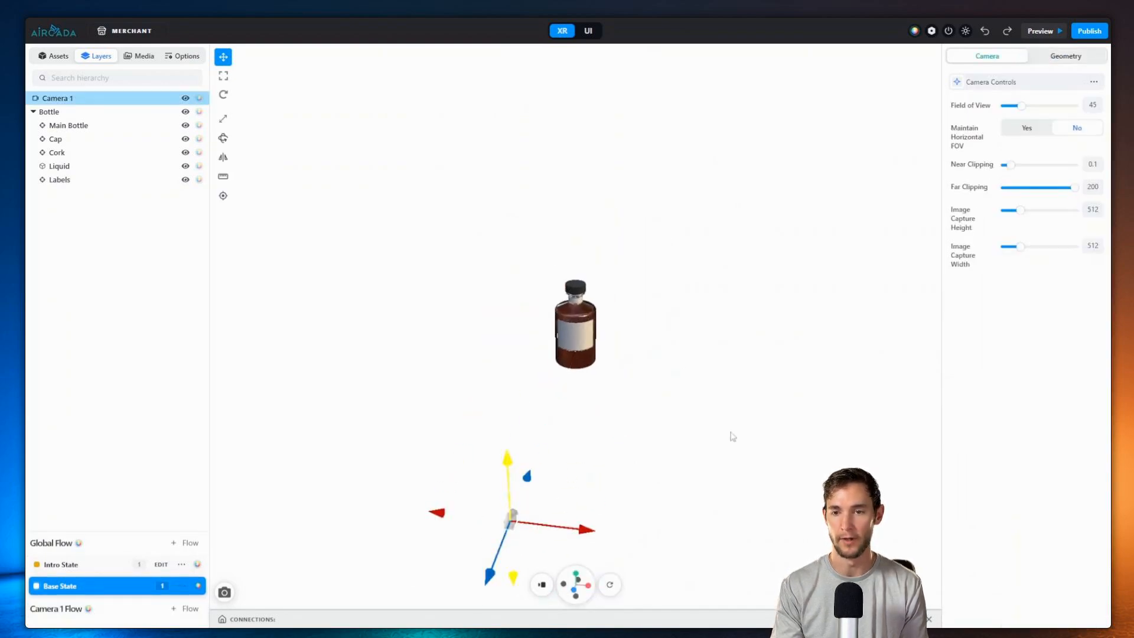
click(1008, 86)
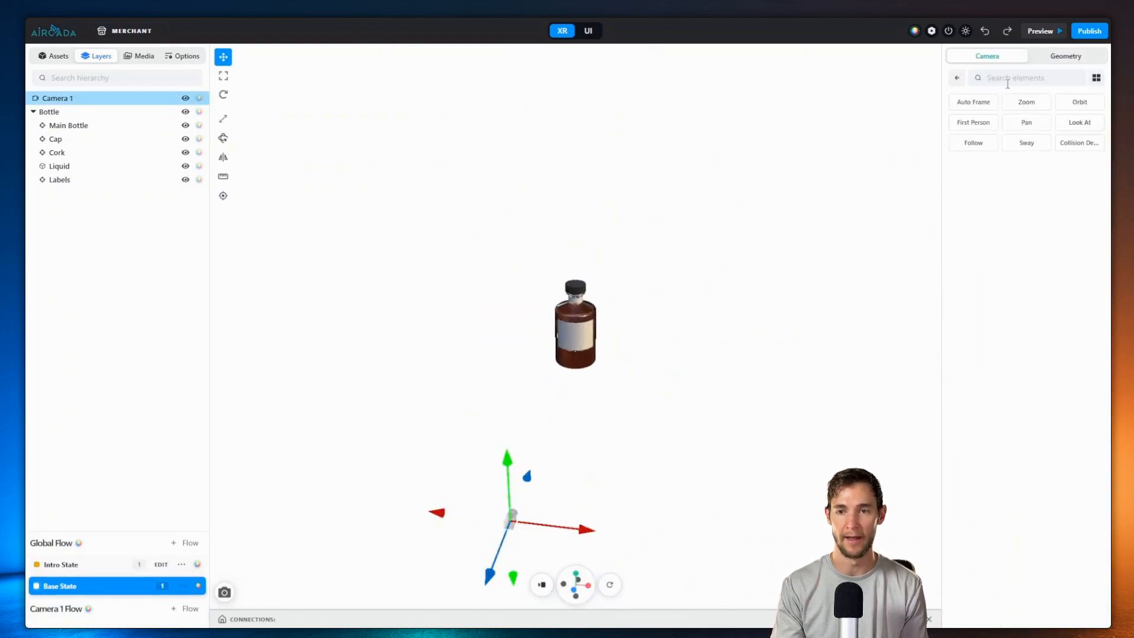
click(969, 103)
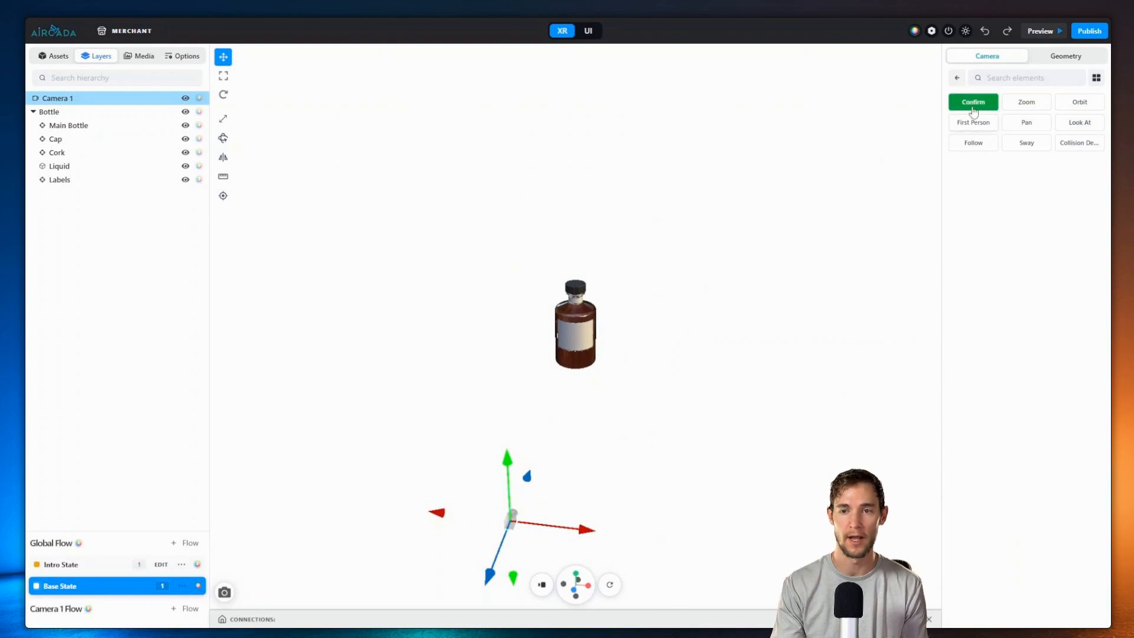
click(969, 103)
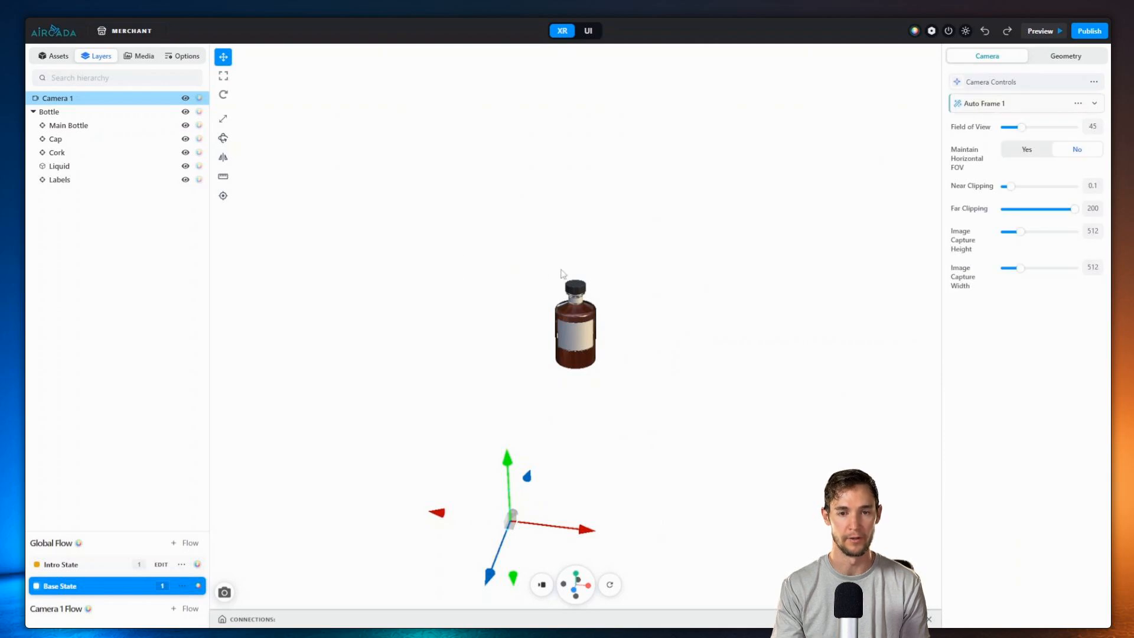
click(223, 610)
click(224, 592)
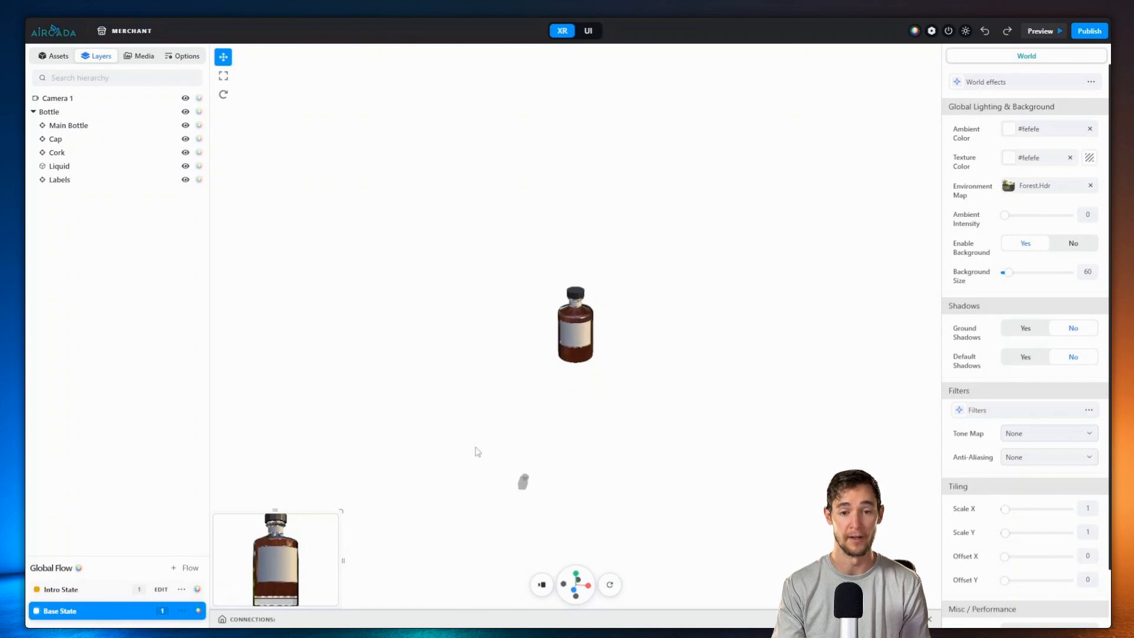
Step: Set the auto-frame Framing Target to Units and choose the Bottle
click(680, 458)
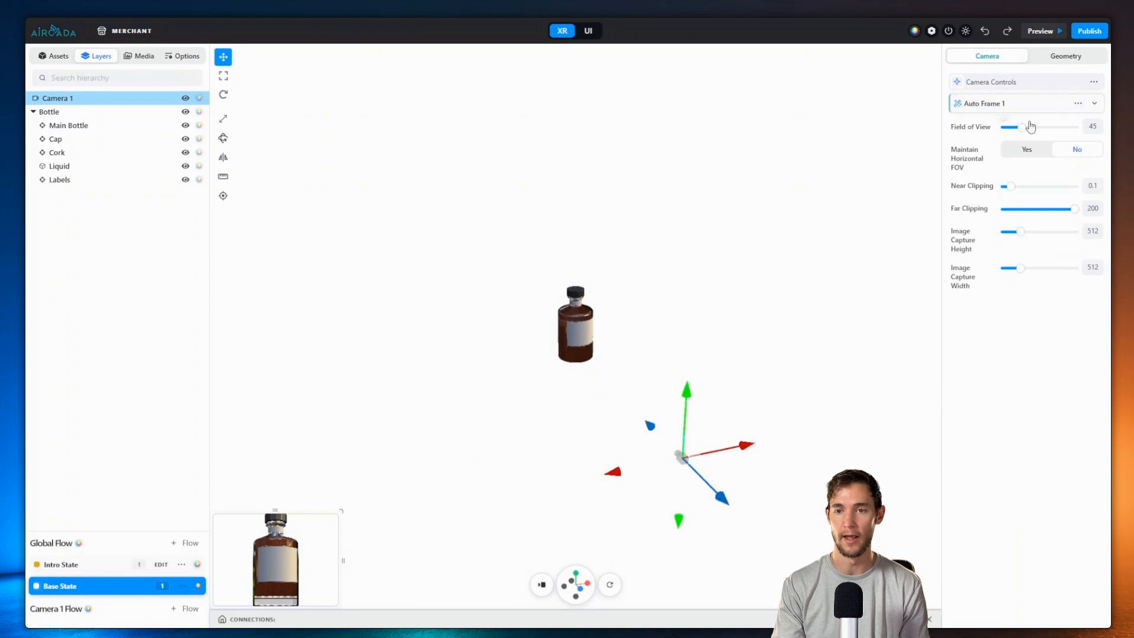
click(1010, 108)
click(1042, 148)
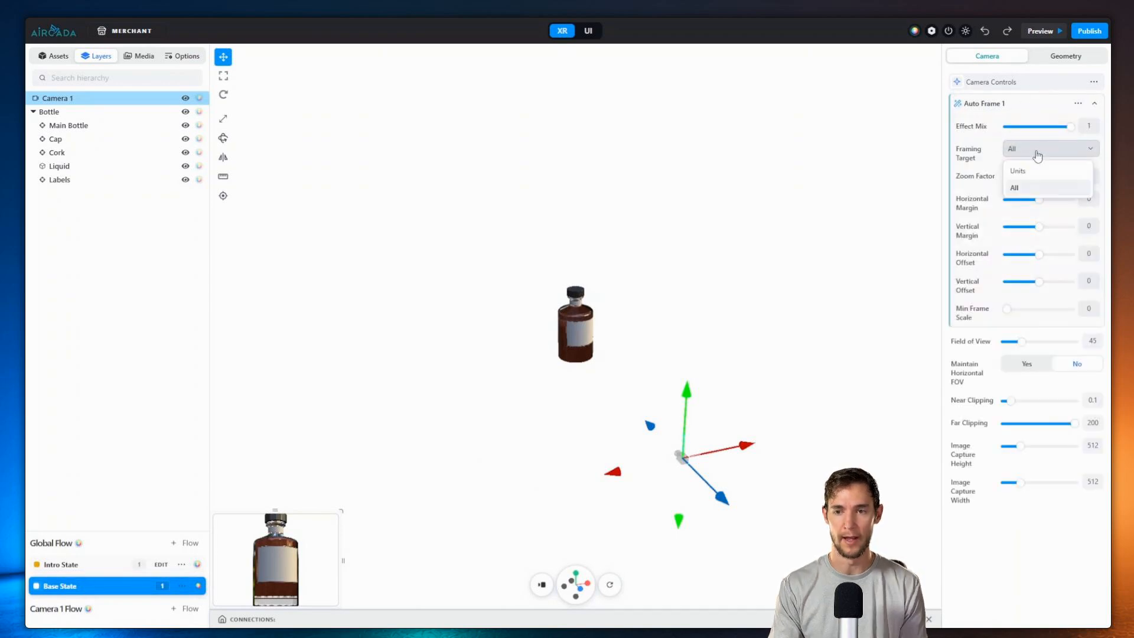
click(1033, 172)
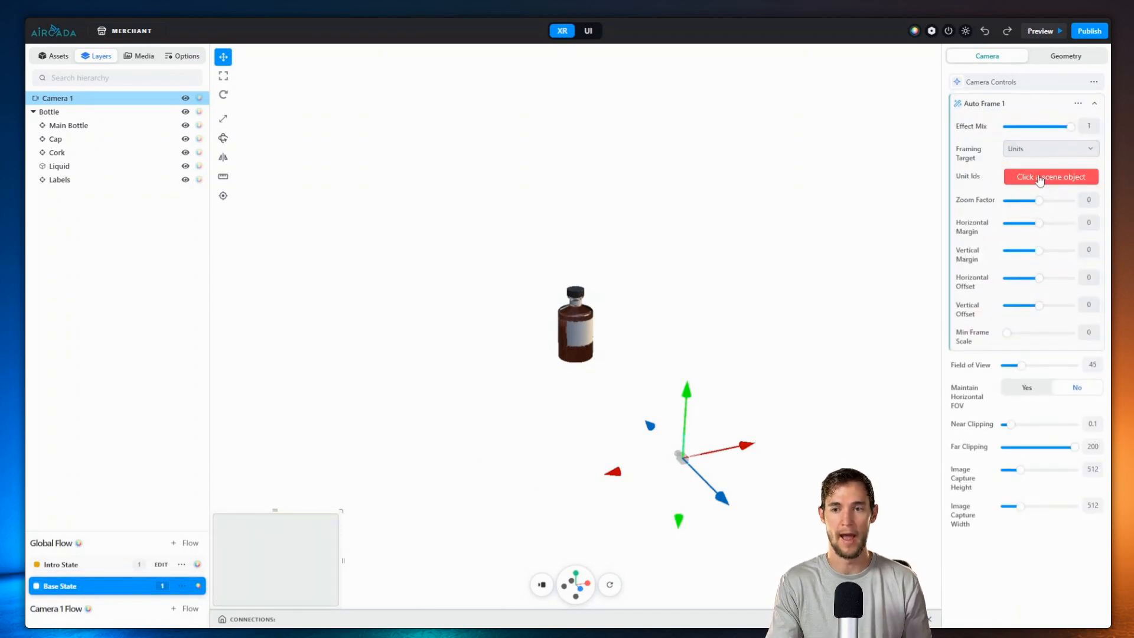
click(52, 112)
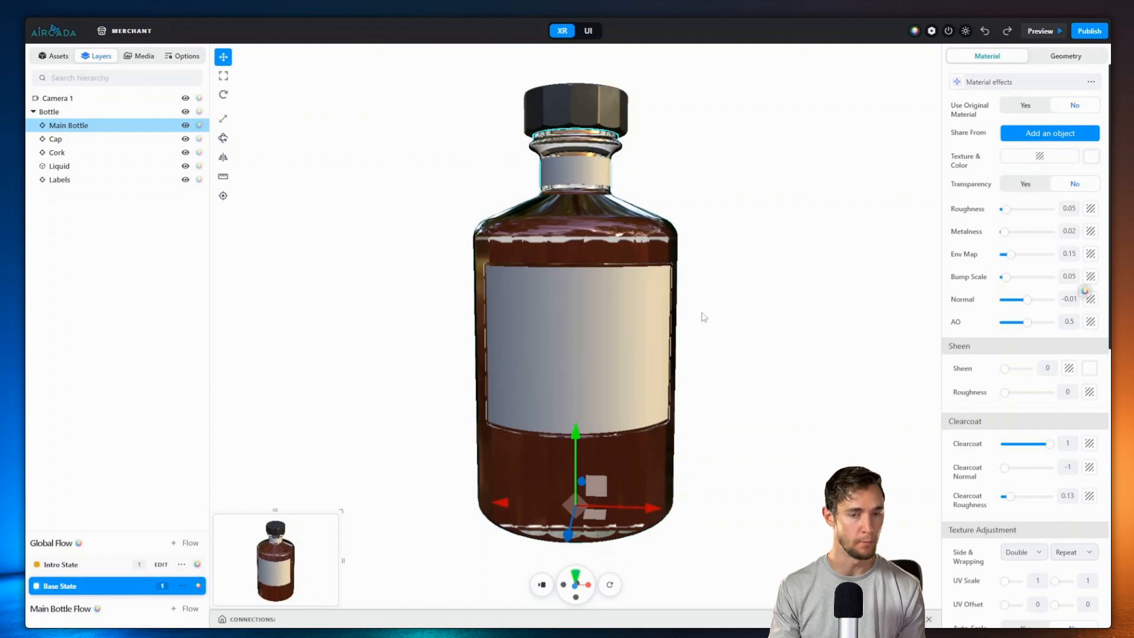
Step: Apply the first uploaded image as Main Bottle's normal map
click(1093, 302)
click(965, 148)
scroll(636, 180, up, 5)
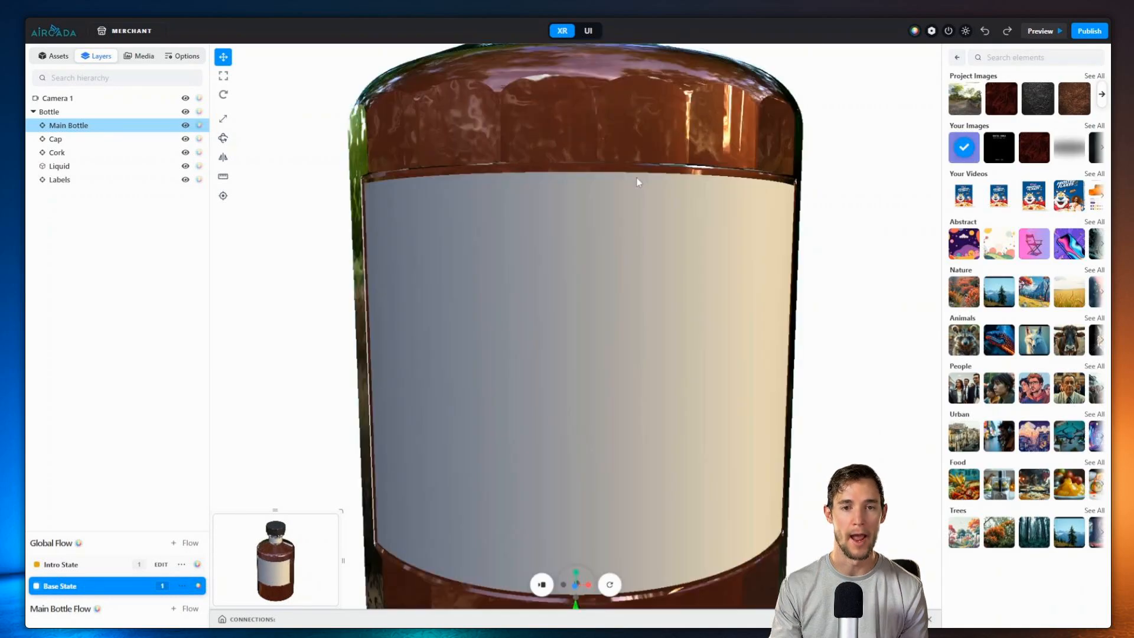
drag(636, 178, 644, 186)
mouse_move(1027, 300)
mouse_down()
mouse_move(1004, 306)
mouse_move(1025, 309)
mouse_up()
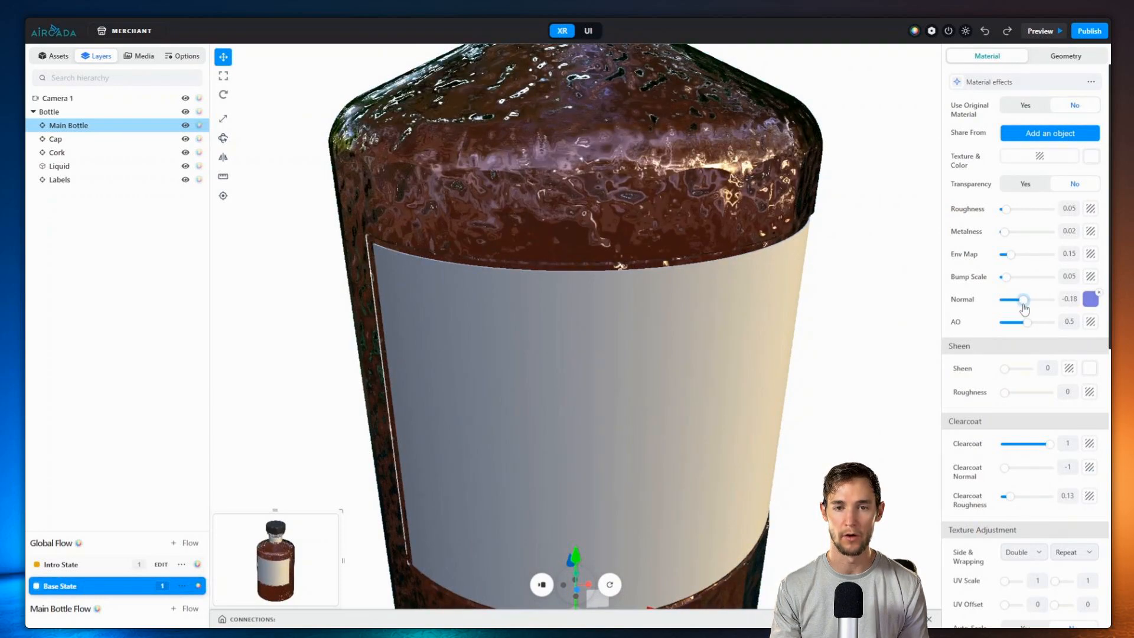
Step: Turn texture Auto-Scale on and lower its amount to 3
scroll(1039, 443, down, 6)
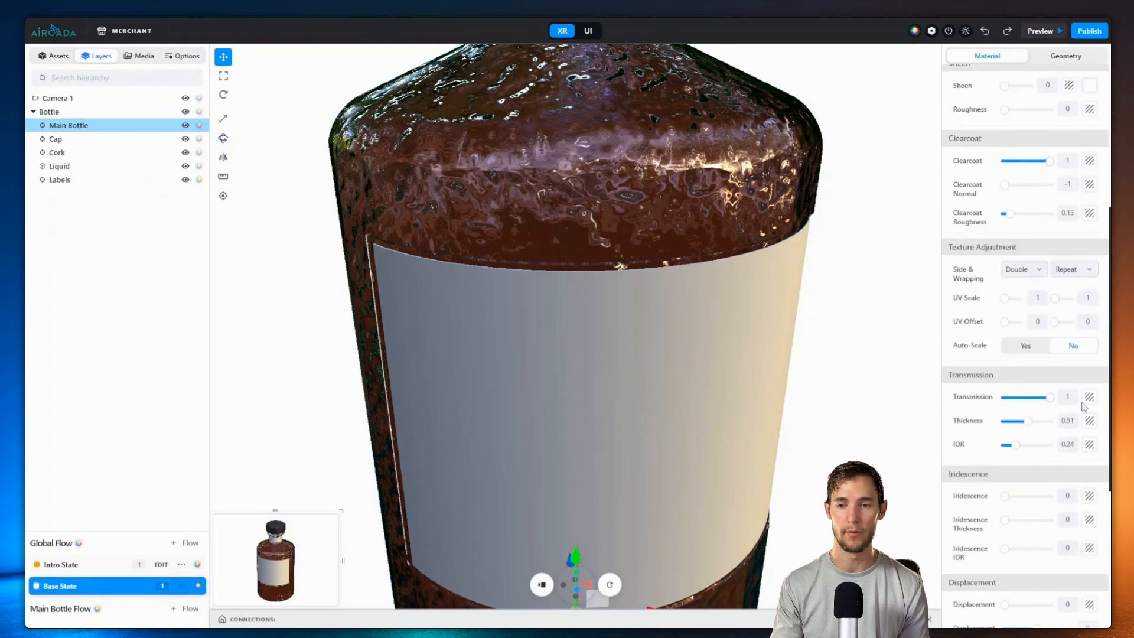
scroll(1075, 443, down, 2)
scroll(969, 419, up, 5)
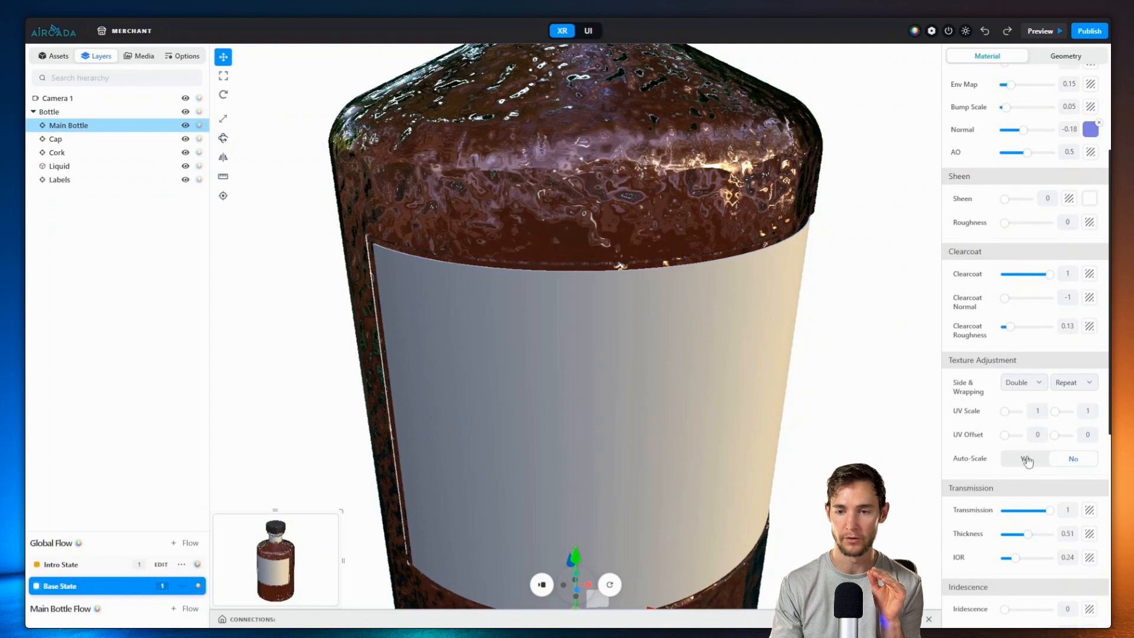
click(1026, 460)
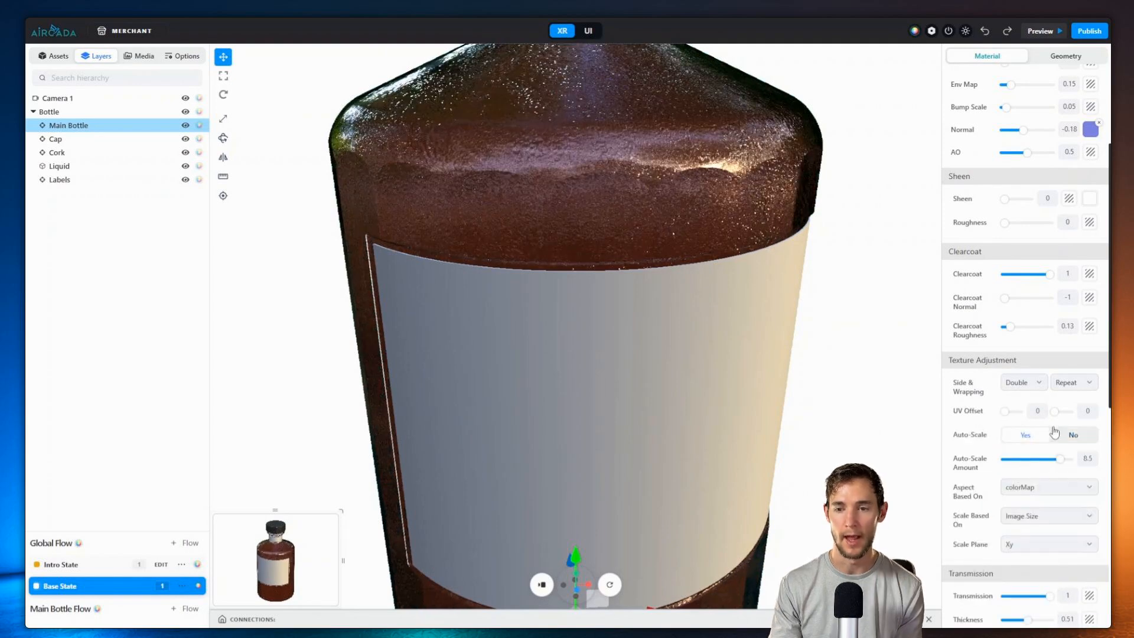
drag(1058, 460, 1025, 464)
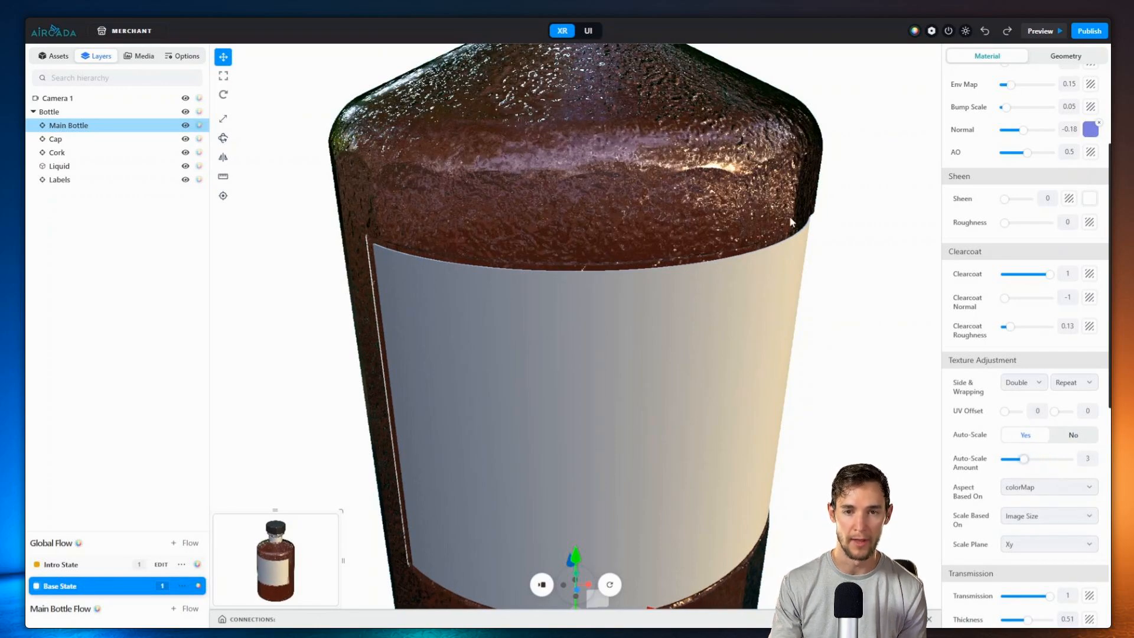
Step: Set the normal strength to -0.03
scroll(1060, 293, up, 3)
double_click(1069, 298)
text(-0.1)
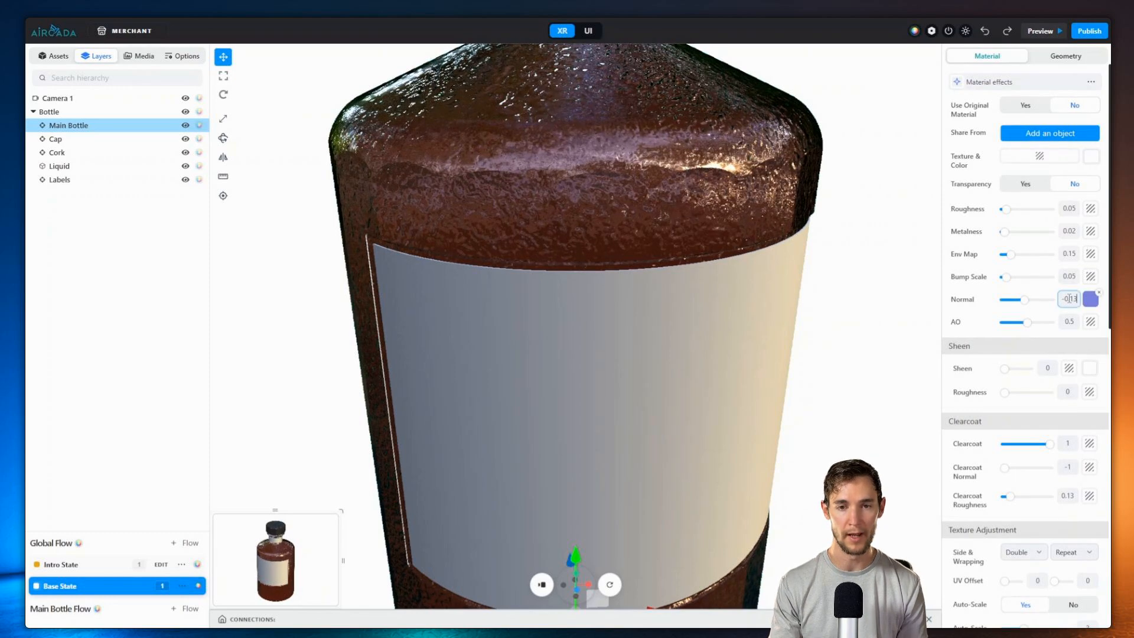
key(BackSpace)
text(08)
key(Up)
key(Up)
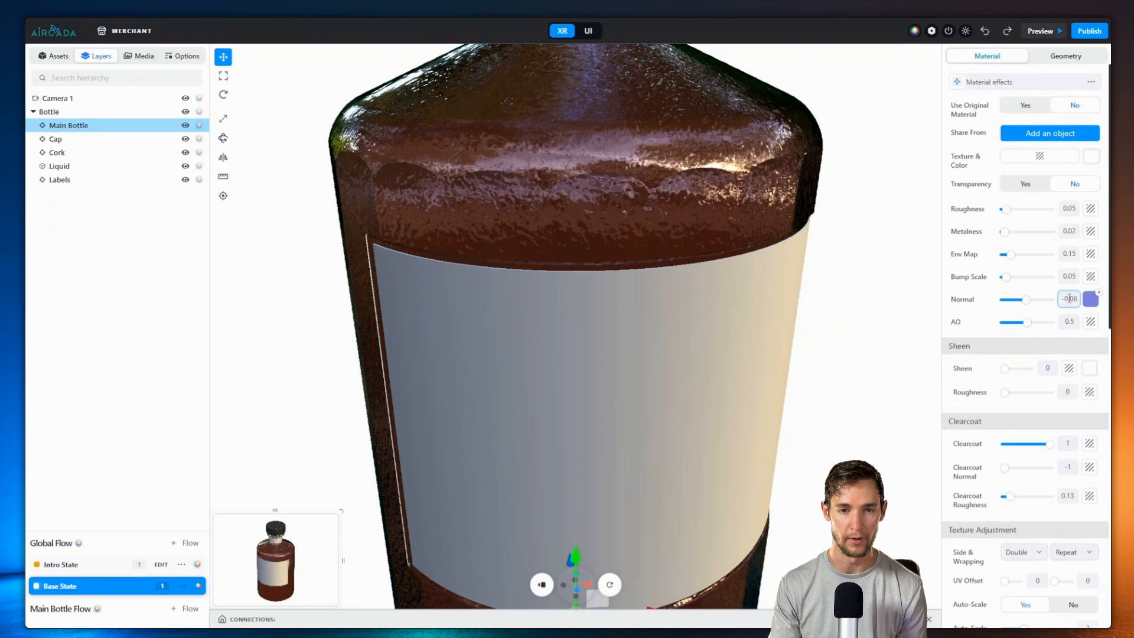
key(Up)
key(Up)
key(Up)
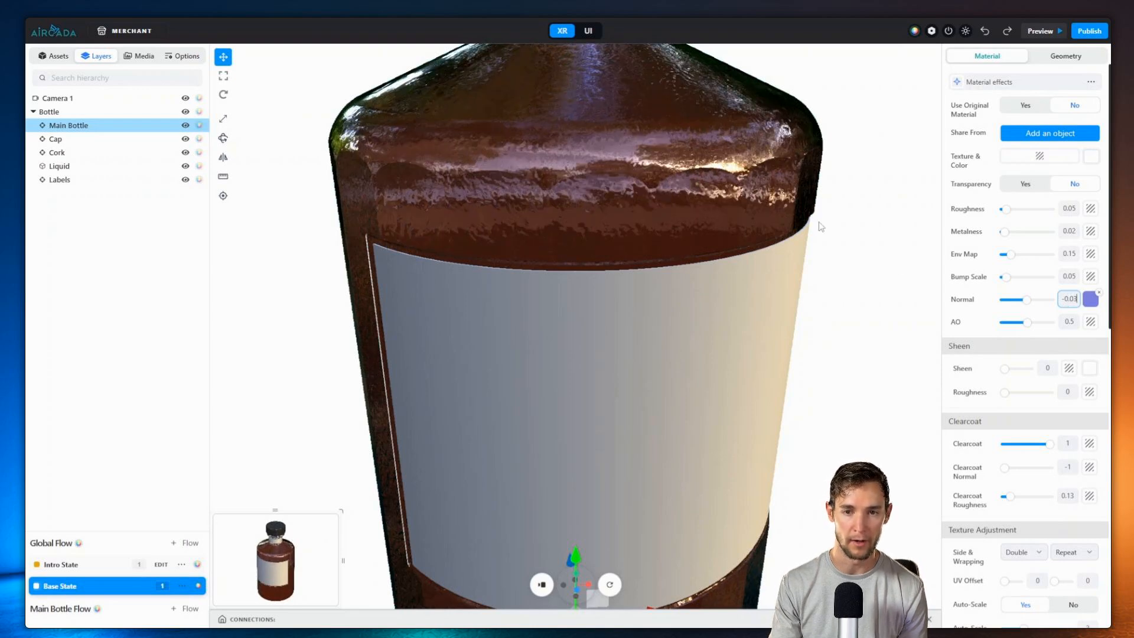
scroll(635, 227, down, 5)
click(824, 111)
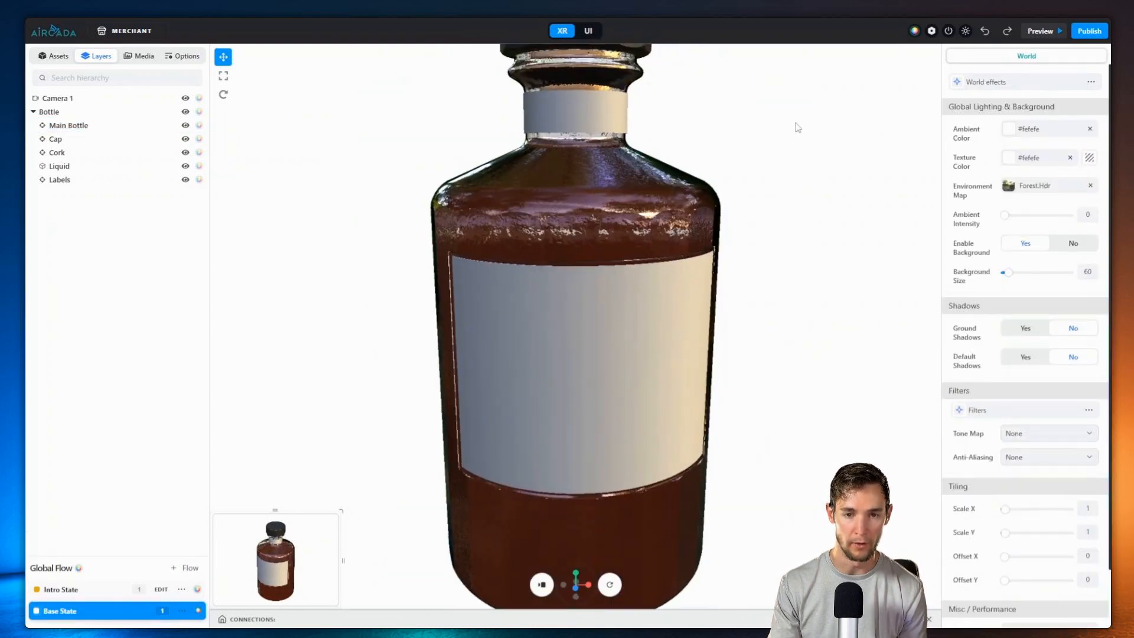
Step: Switch back to XR mode and select the Labels mesh to show its material (roughness 0.87, env map 0.12)
drag(825, 111, 785, 157)
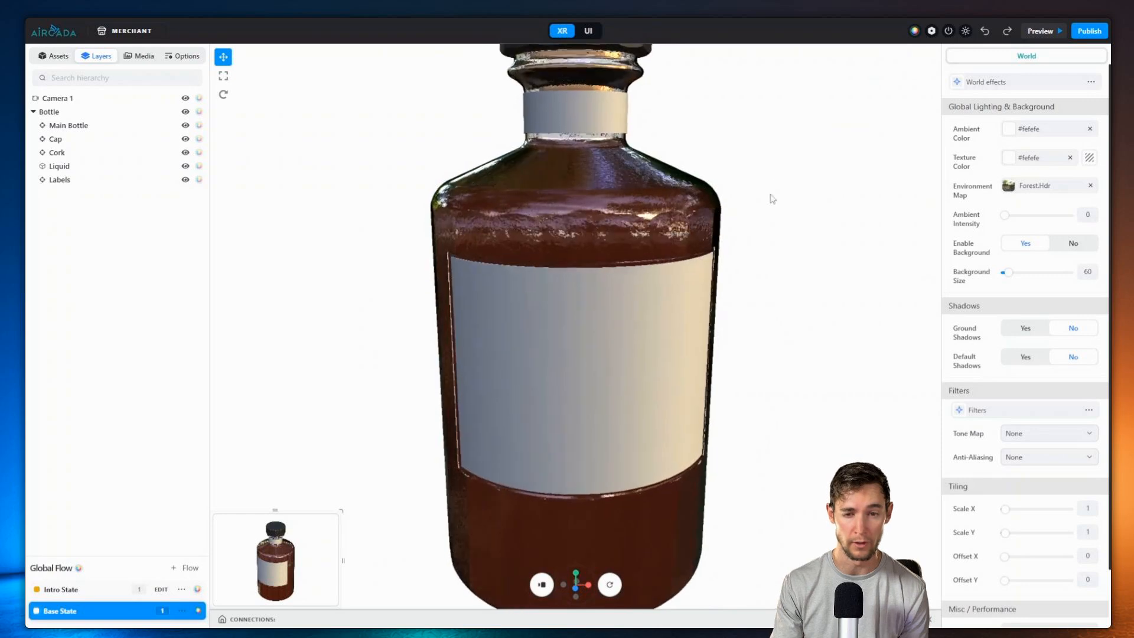
scroll(751, 243, down, 3)
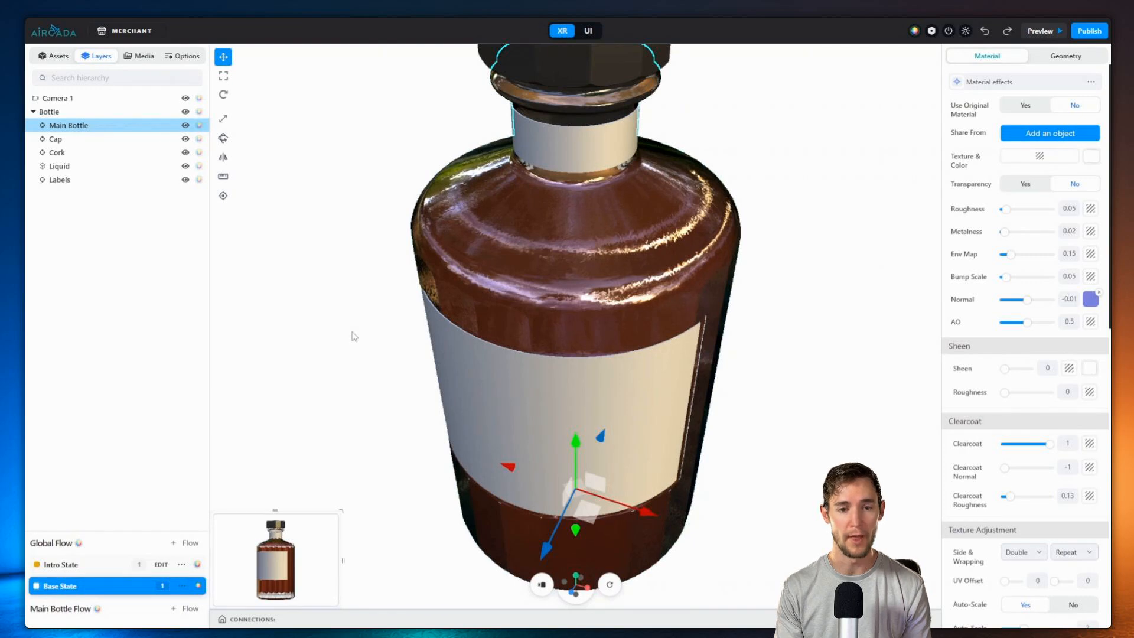
click(354, 336)
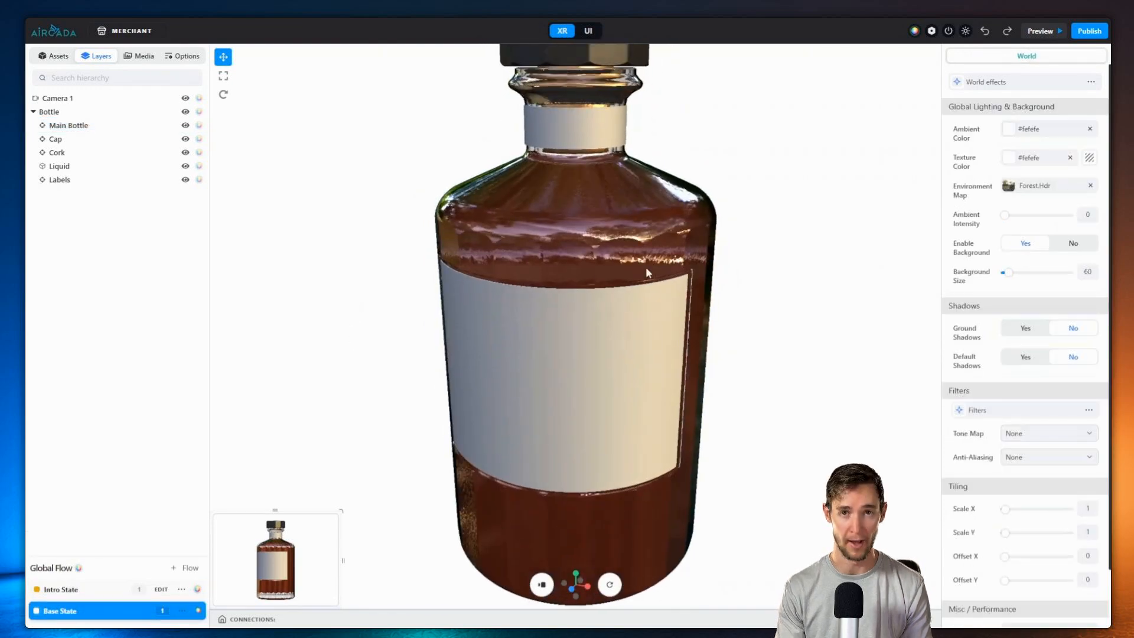
click(510, 362)
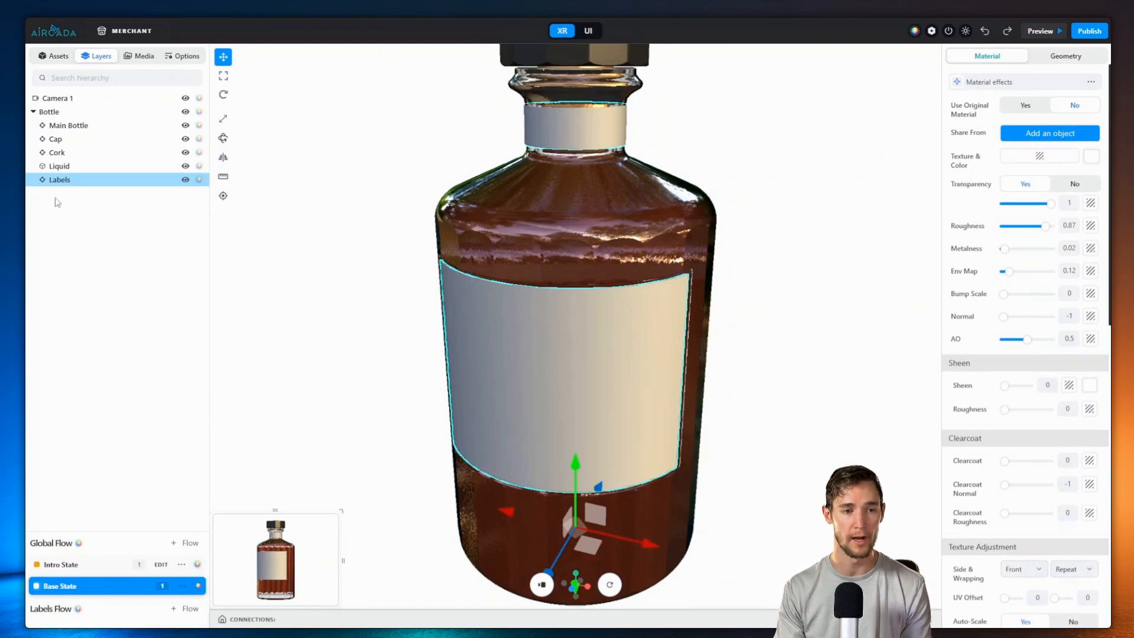
Step: Add a Sticker effect to Labels using the arctic fox image, narrowed on the label
click(1029, 81)
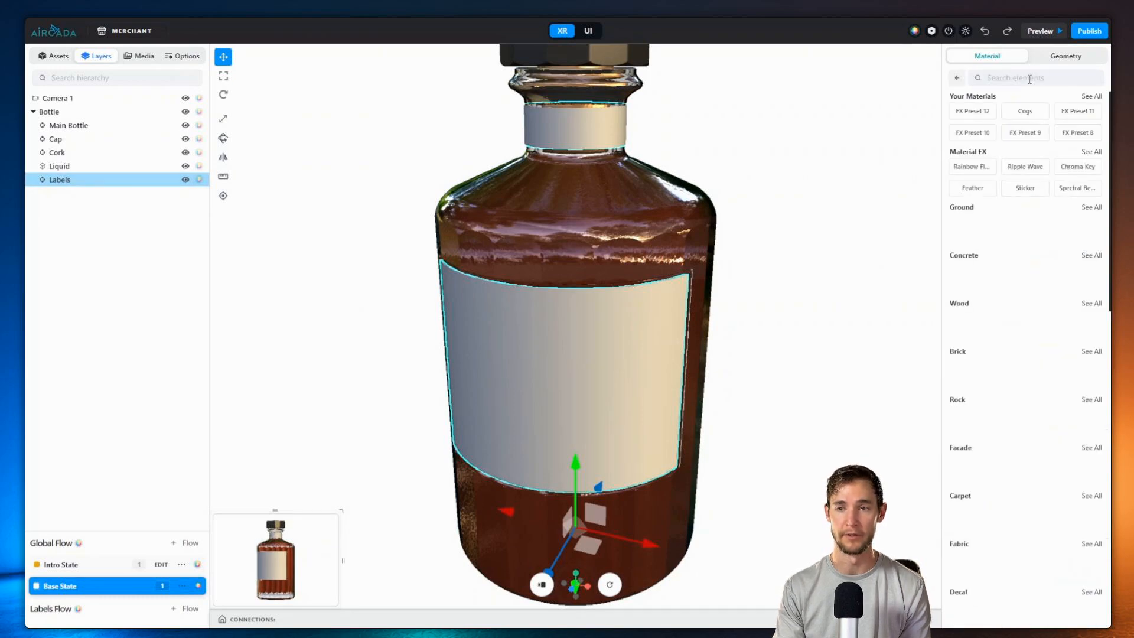
click(1024, 189)
click(1024, 189)
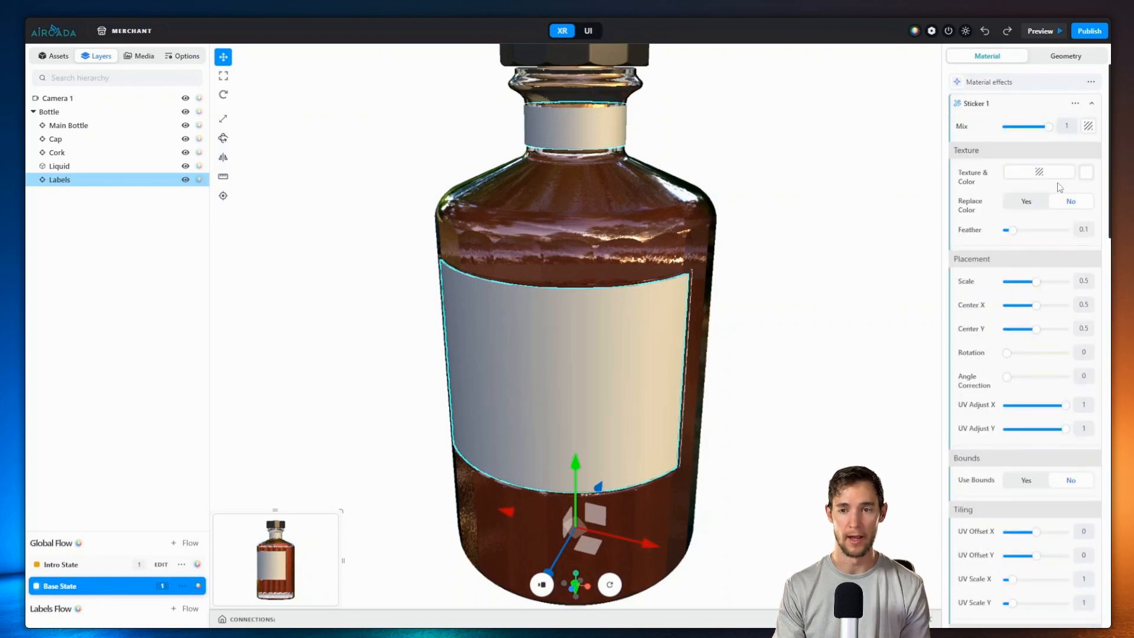
click(1028, 172)
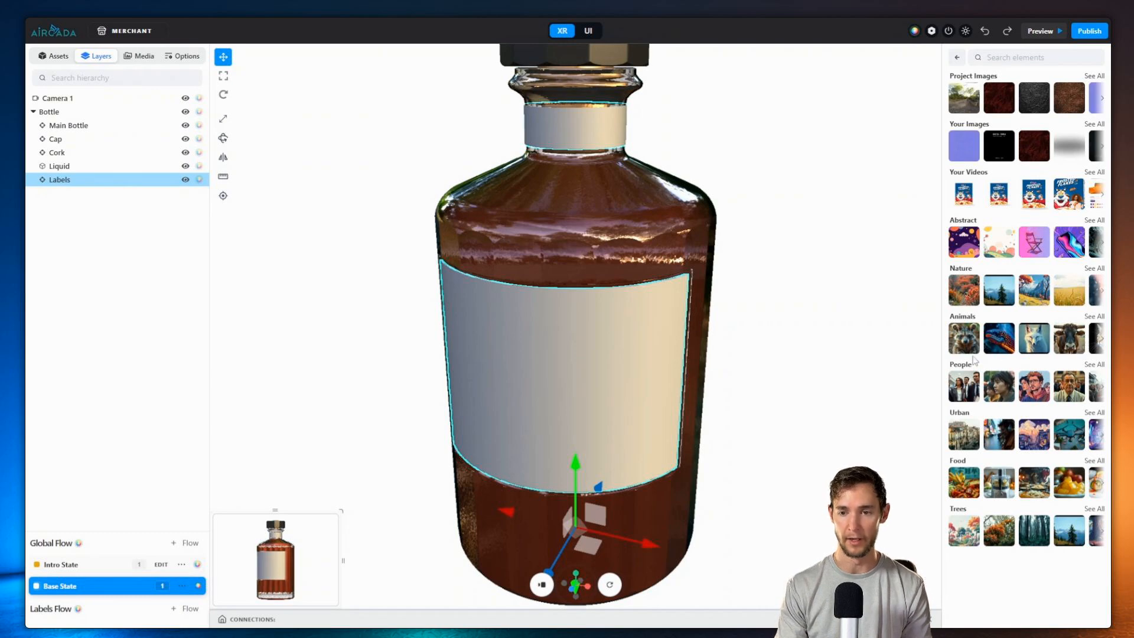
click(1038, 325)
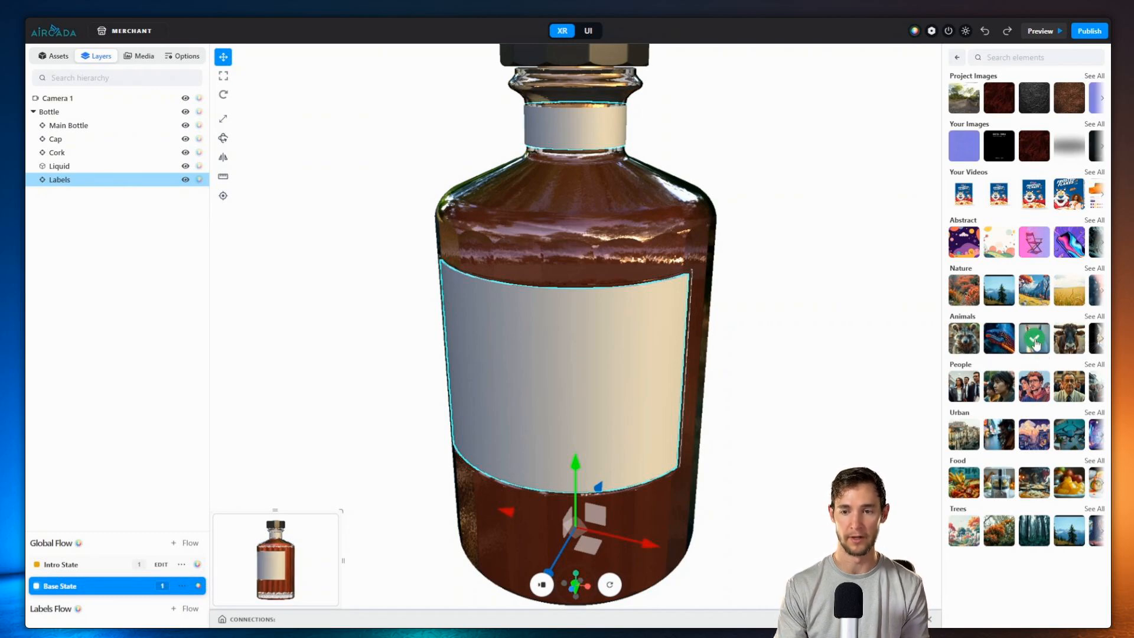
click(1032, 339)
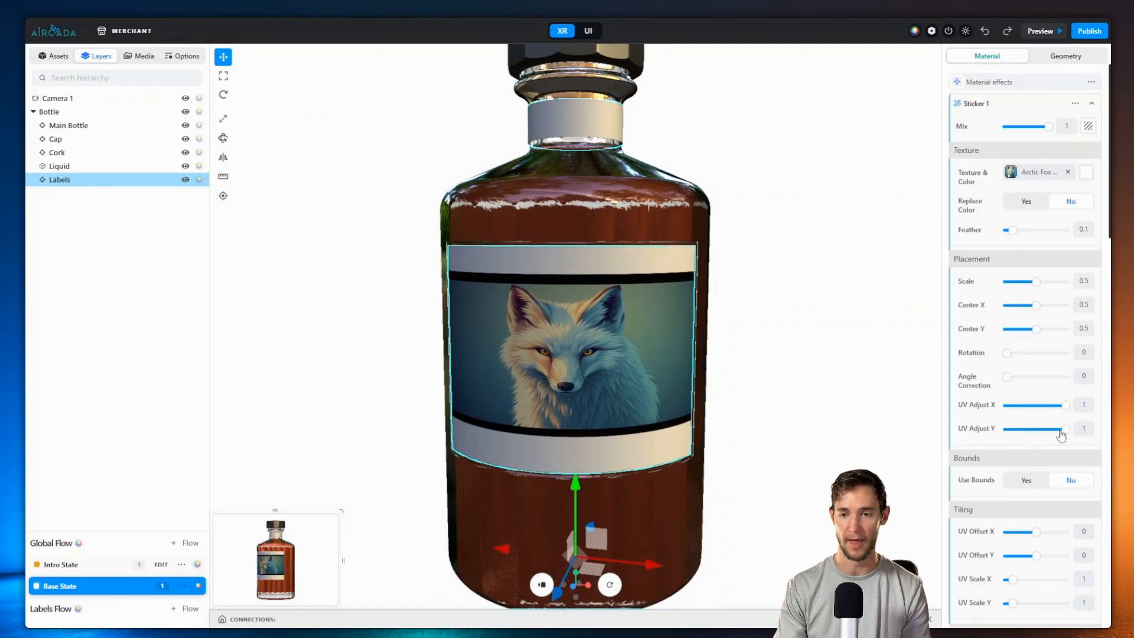
drag(1065, 428, 1055, 408)
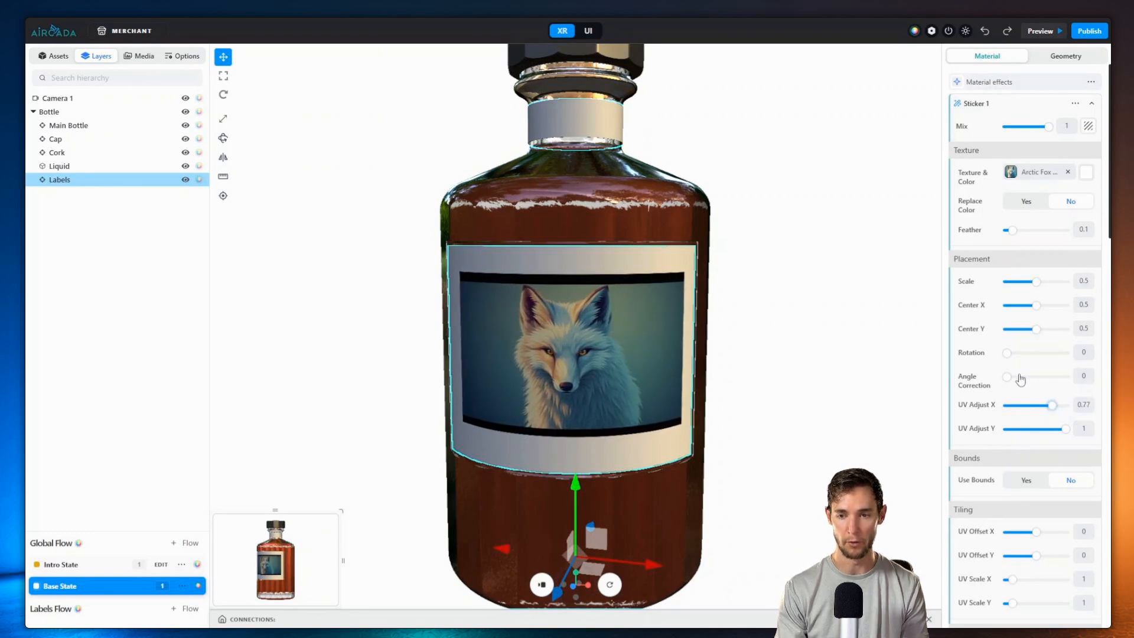
Step: Swap the sticker image for the dark-red swirl texture and enlarge it to scale 0.86
click(1031, 172)
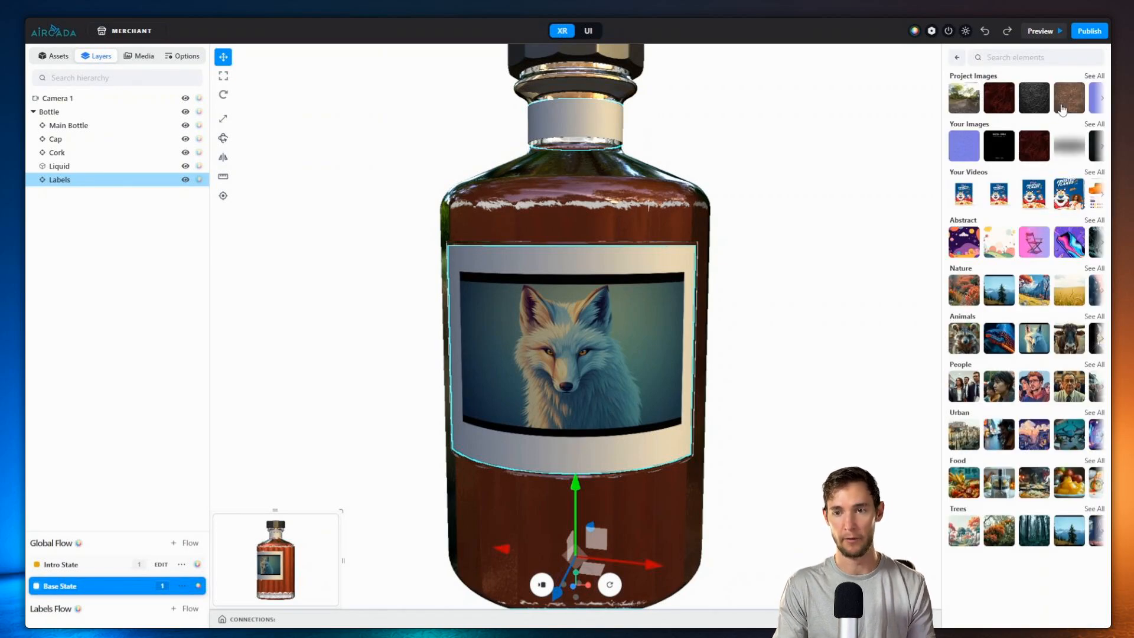
click(1000, 102)
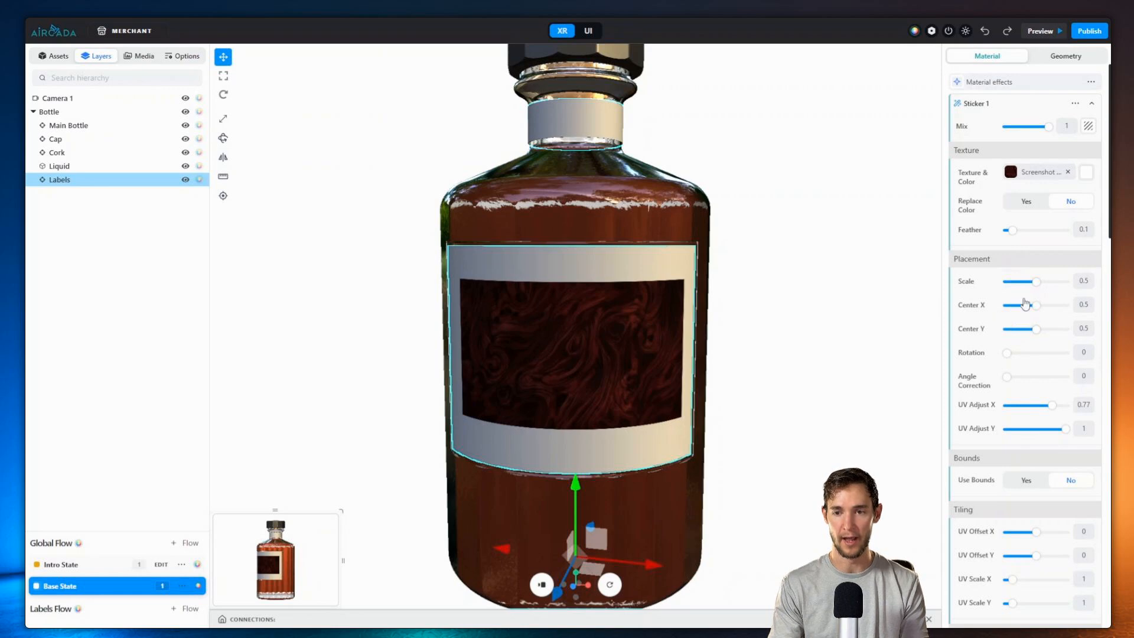
drag(1037, 284, 1057, 284)
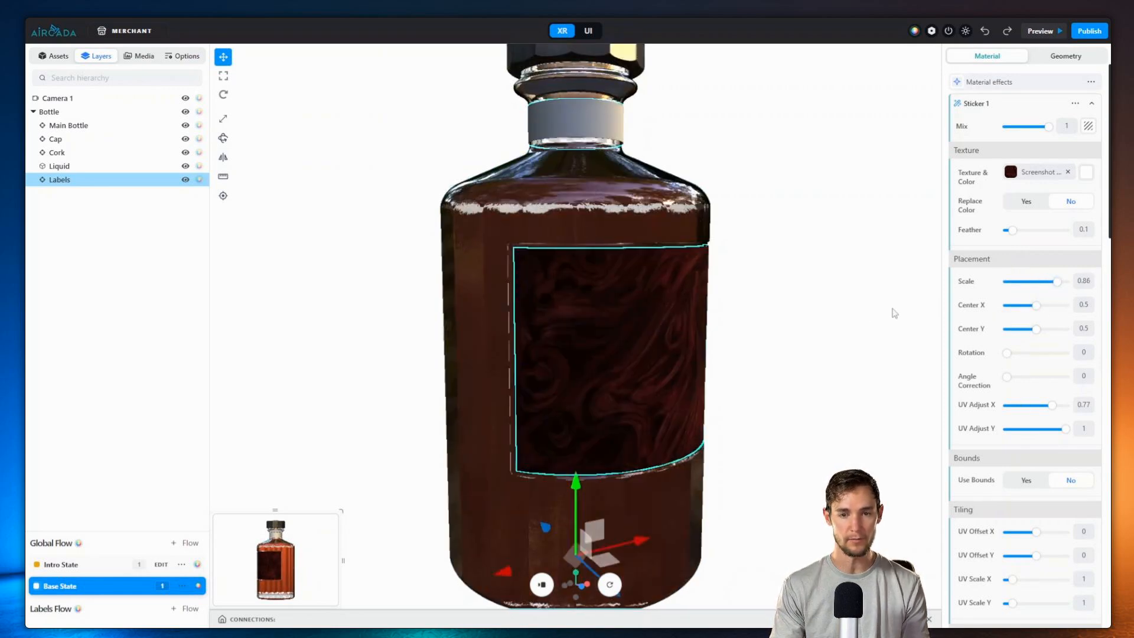
drag(895, 313, 792, 283)
click(1004, 107)
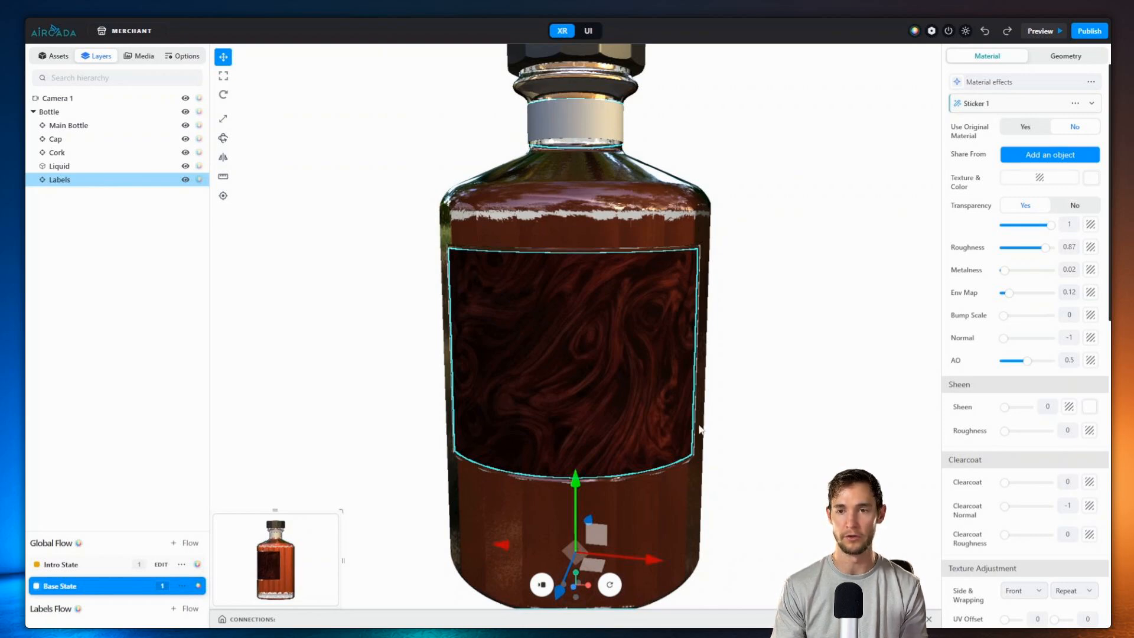
Step: Add a second Sticker with the black ESTD. 1892 image from Your Images at scale about 0.39
click(1018, 82)
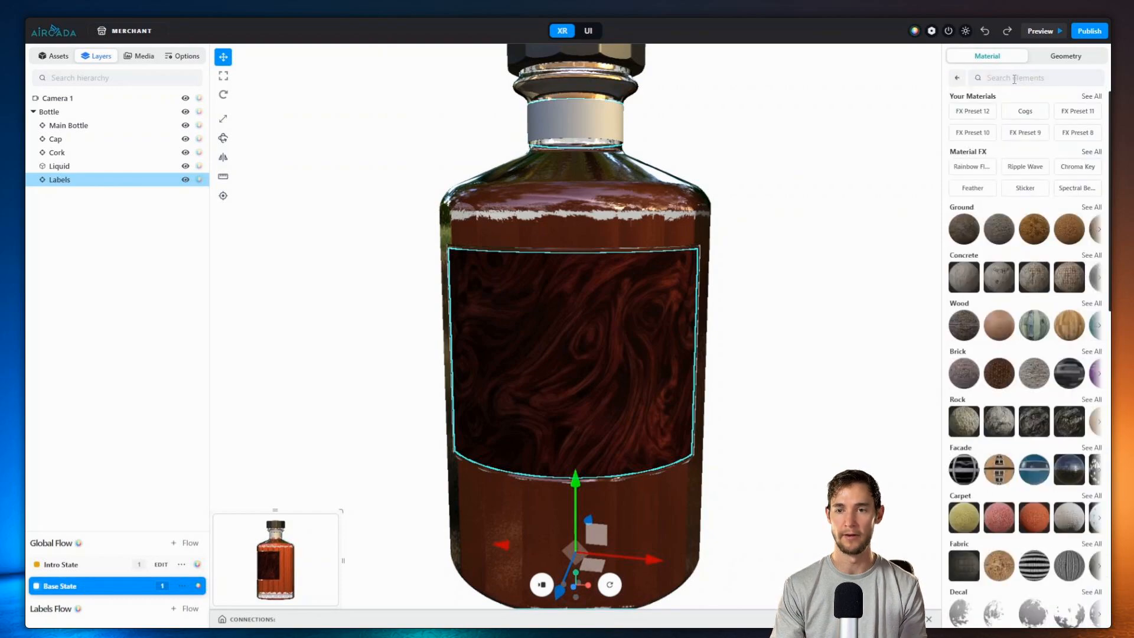
click(1025, 188)
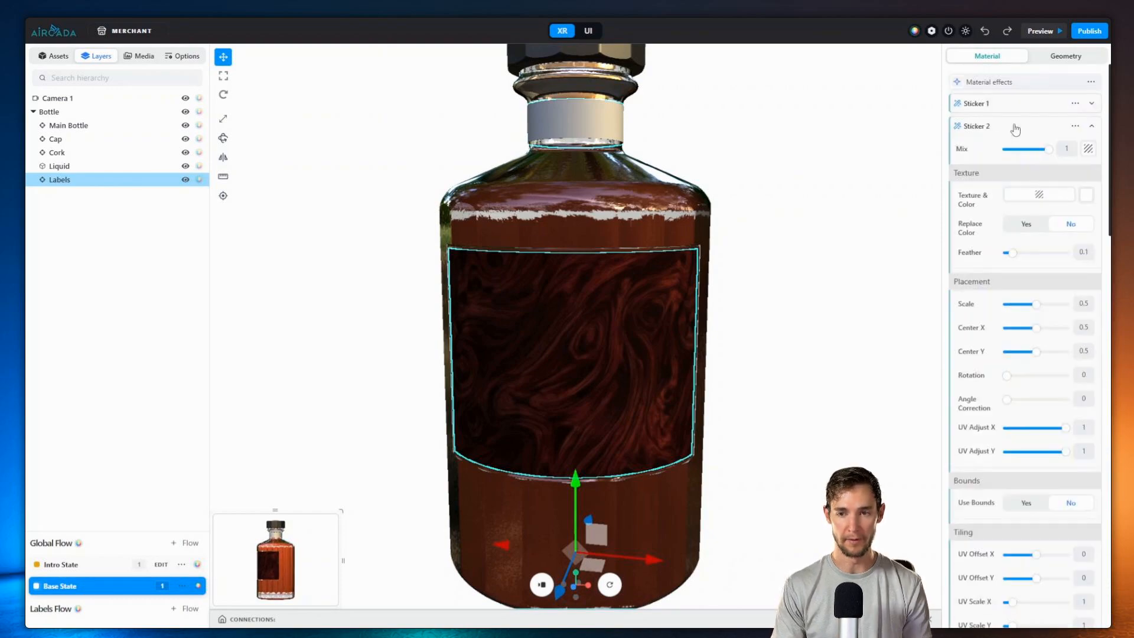
click(1038, 196)
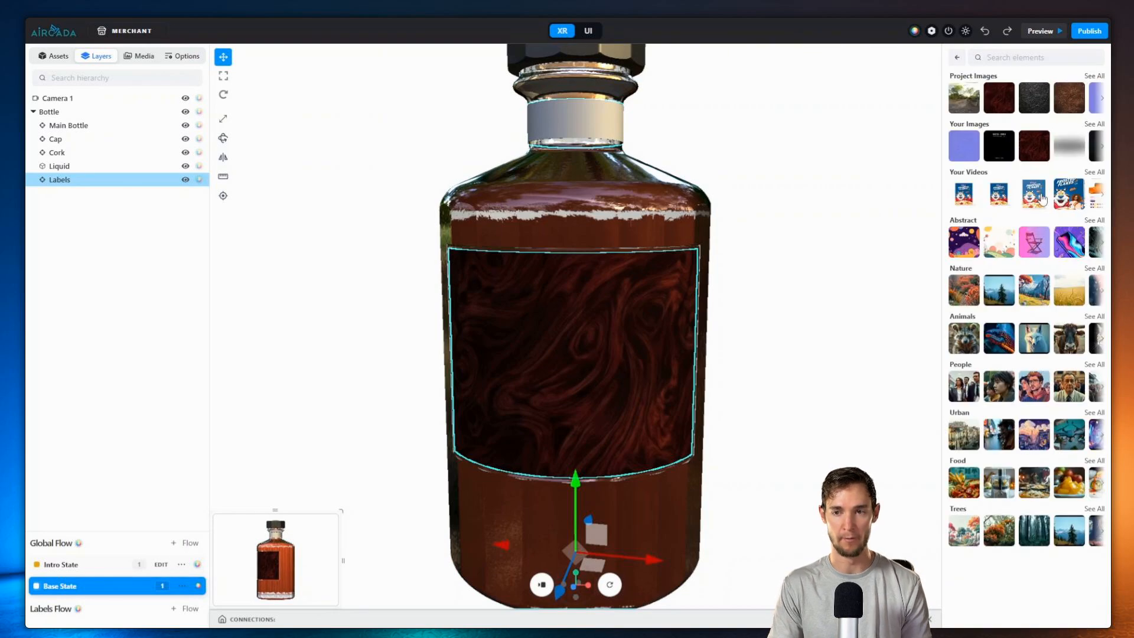
click(998, 151)
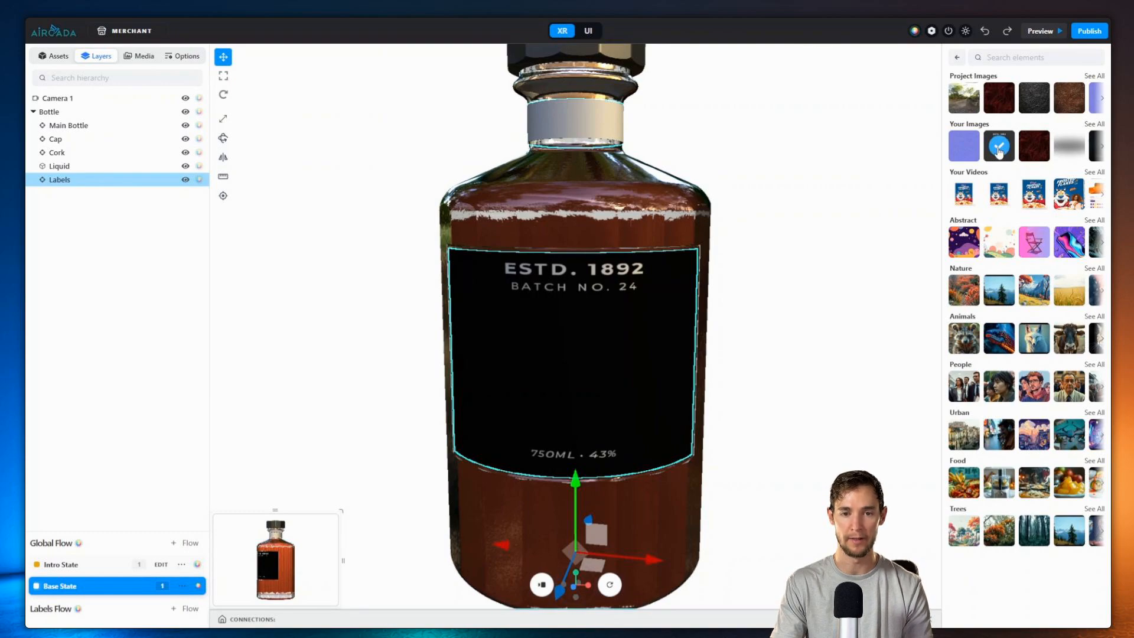
double_click(1083, 303)
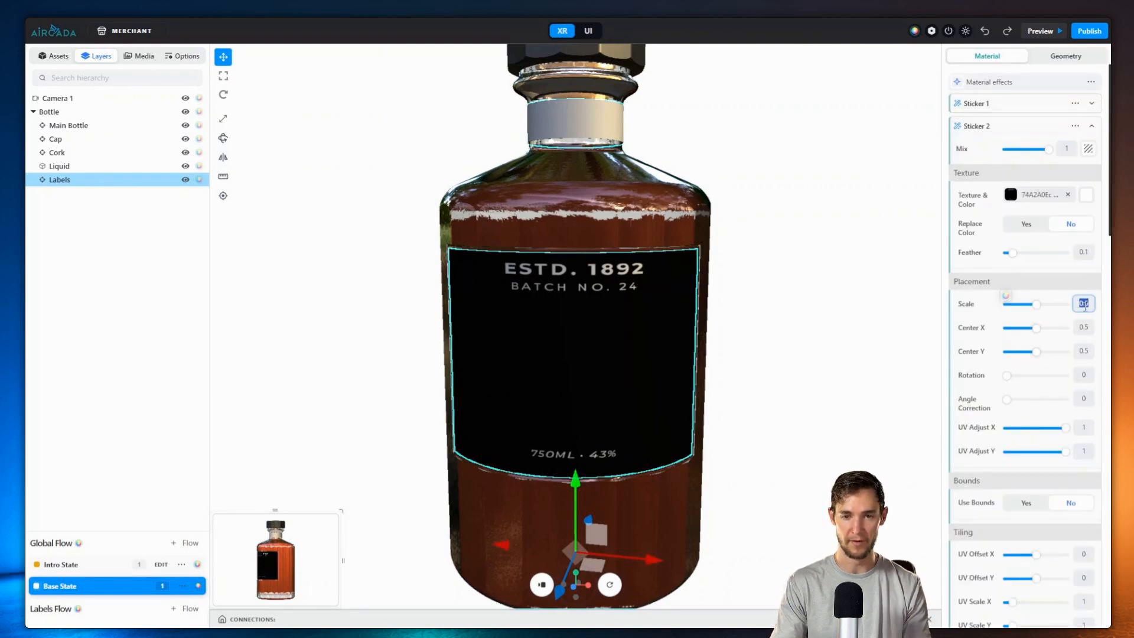
text(0.36)
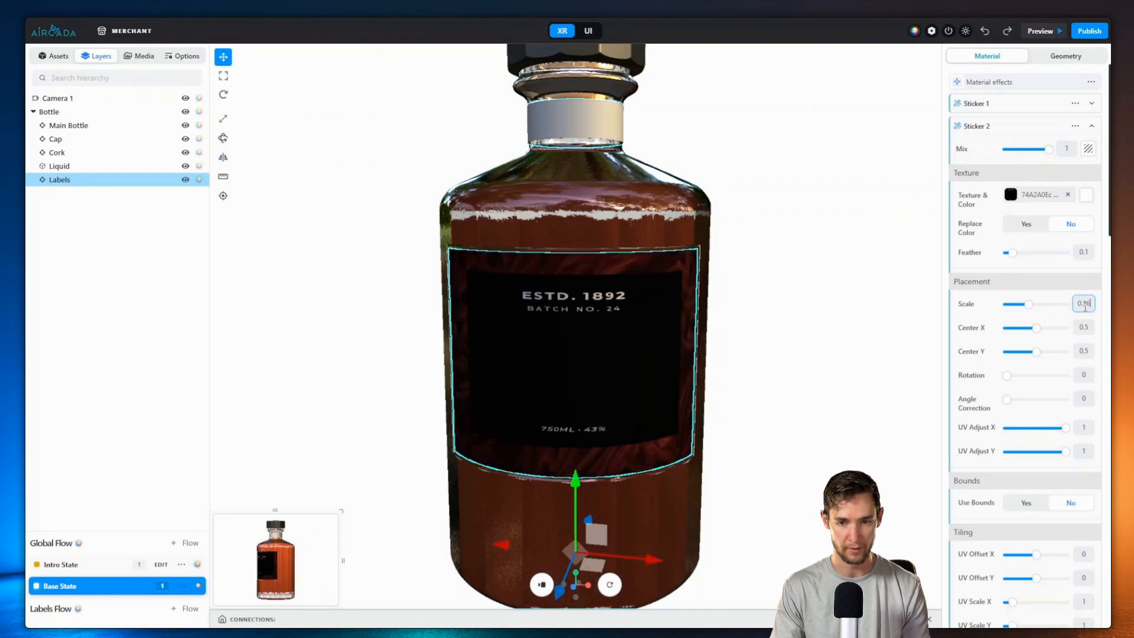
key(Up)
key(Up)
key(Up)
mouse_move(560, 246)
mouse_down()
mouse_move(440, 265)
mouse_move(507, 219)
mouse_move(604, 214)
mouse_move(569, 231)
mouse_up()
drag(568, 317, 575, 302)
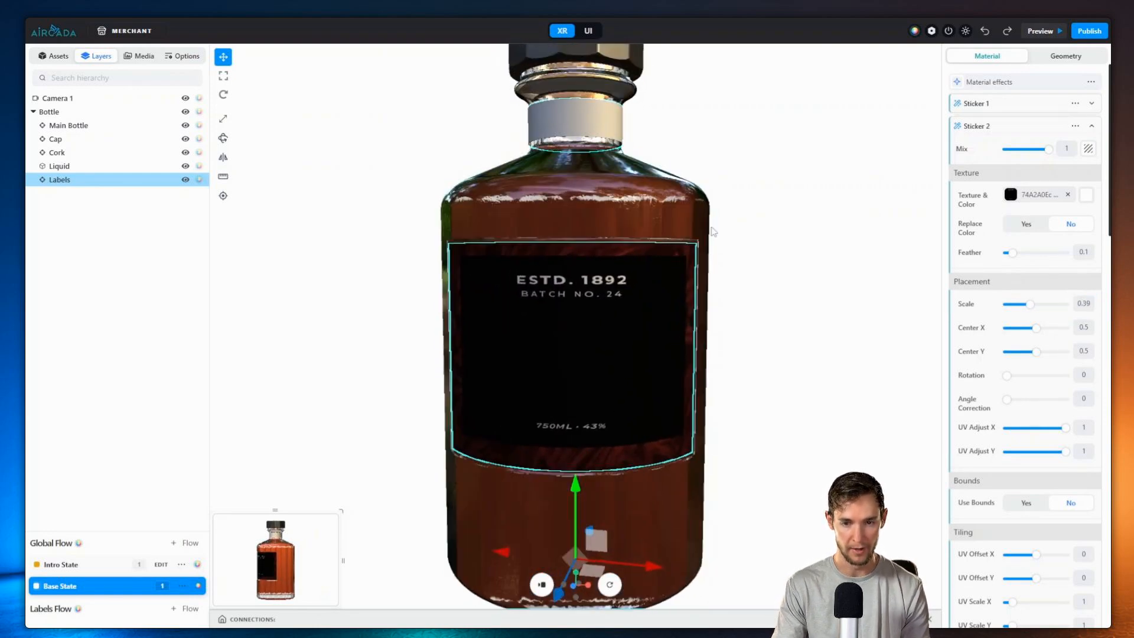
drag(518, 249, 606, 163)
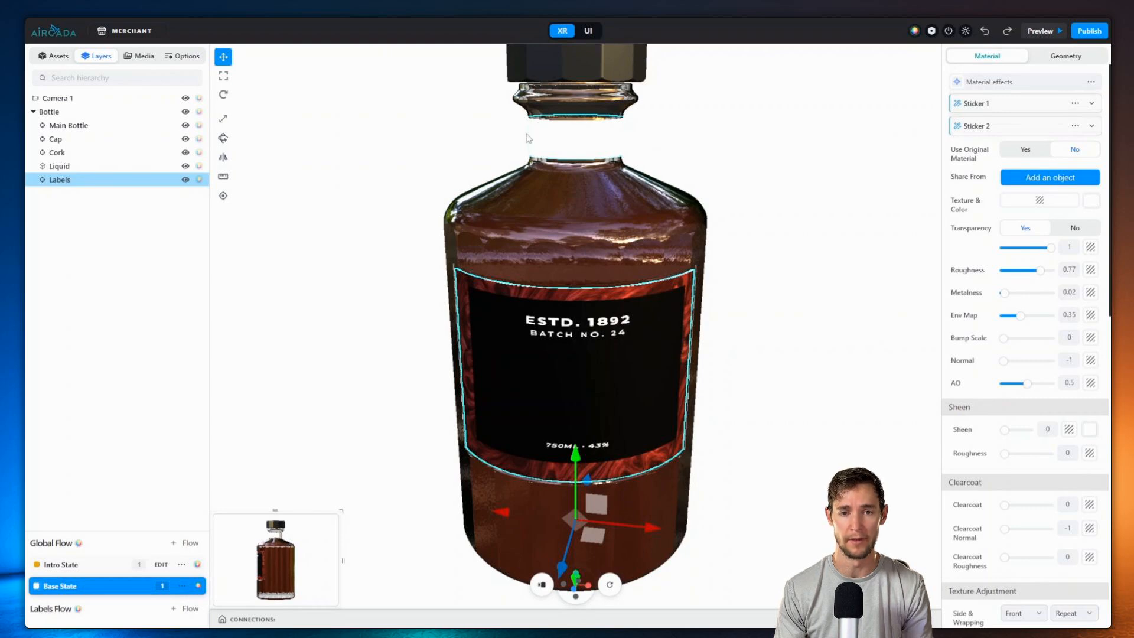
Step: Add a third Sticker with the brown swirl texture, offset to Center X 0.28, Center Y -0.5
click(1022, 88)
click(1038, 183)
click(1032, 220)
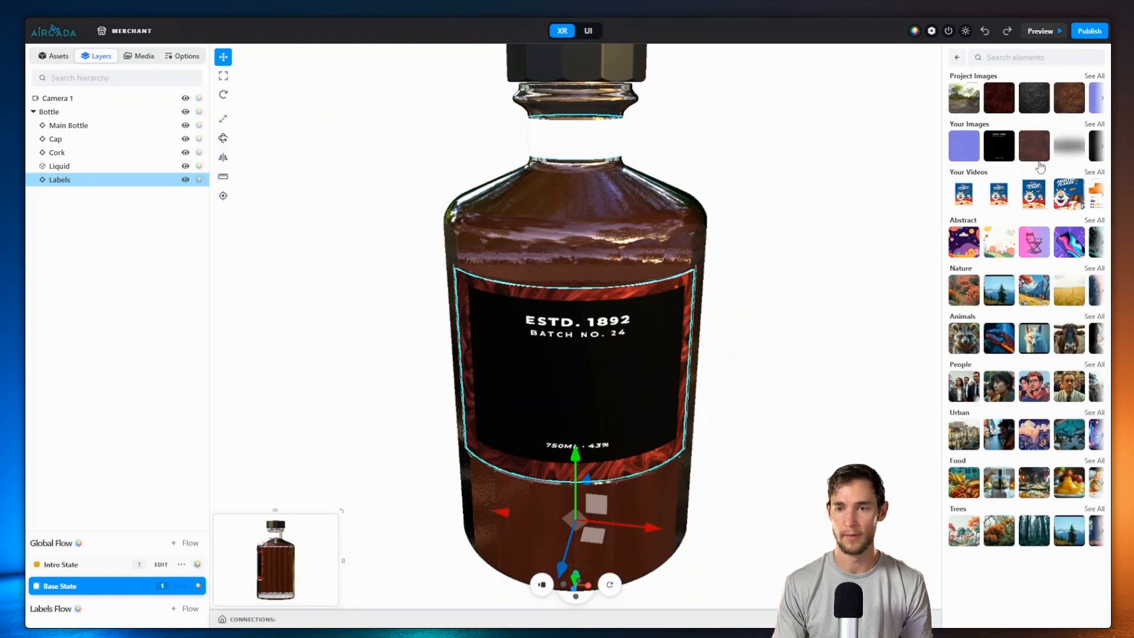
click(1035, 148)
drag(1036, 374, 1023, 351)
drag(1036, 327, 1066, 326)
mouse_move(1031, 374)
mouse_down()
mouse_move(1007, 374)
mouse_move(1047, 374)
mouse_up()
click(1004, 376)
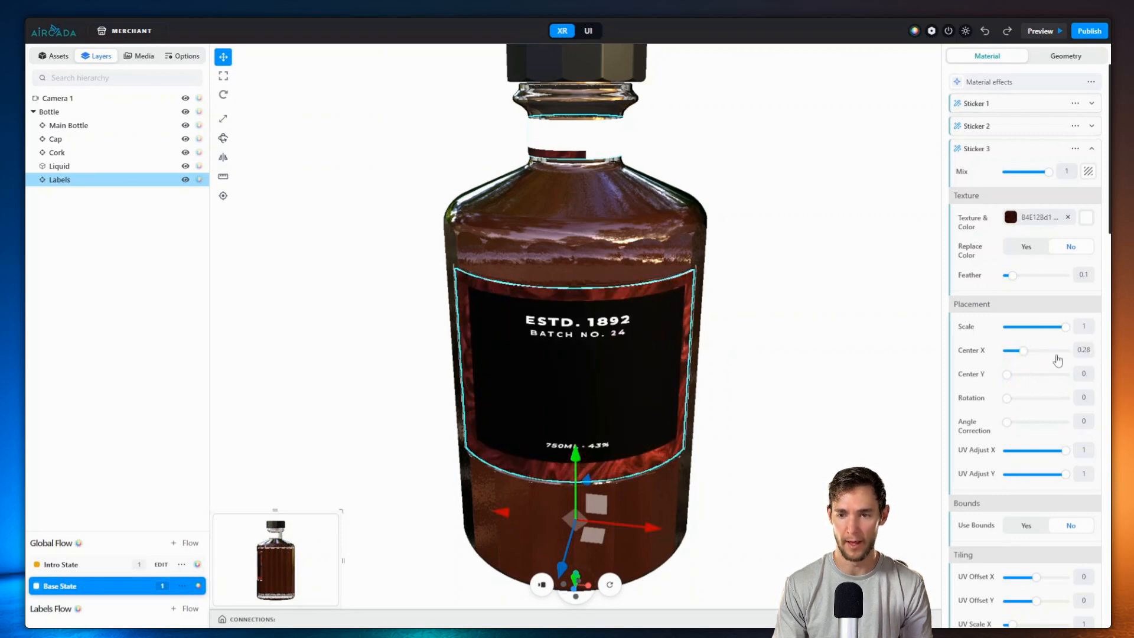
click(1079, 373)
scroll(1079, 373, down, 20)
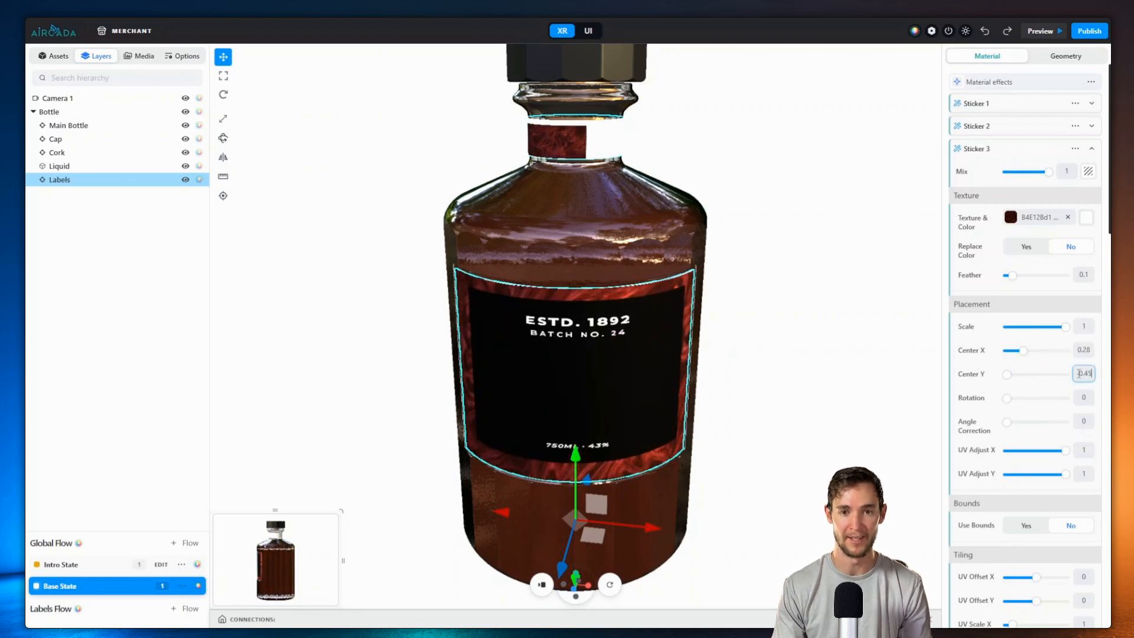
Step: Set the third sticker's Scale to 3
click(1079, 331)
scroll(1079, 331, up, 4)
scroll(1079, 331, up, 10)
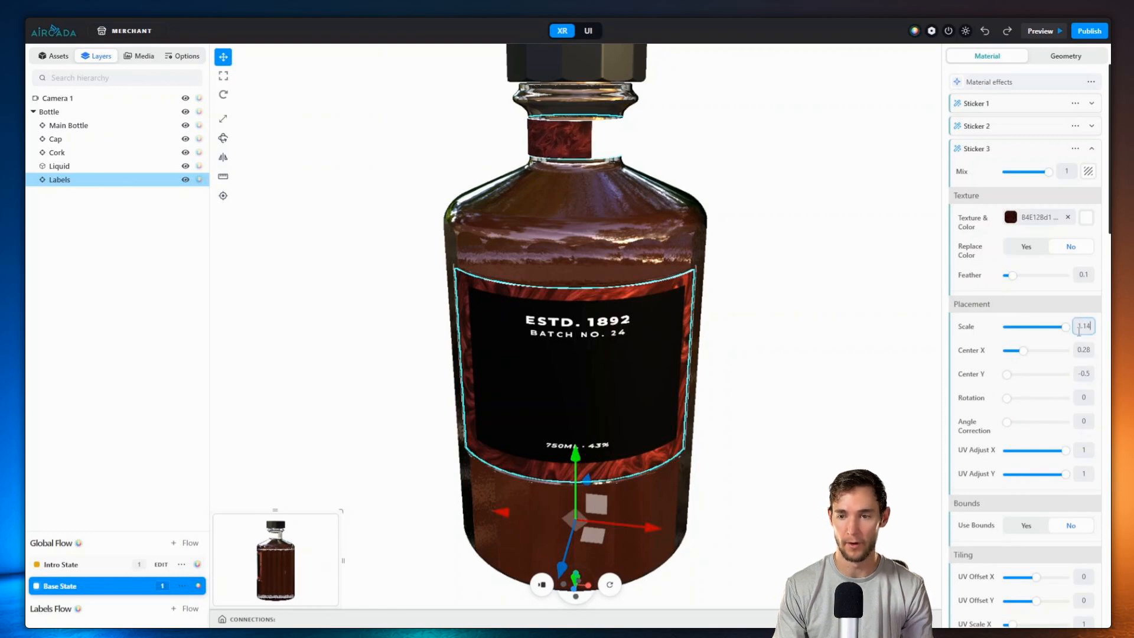
double_click(1079, 331)
text(3)
key(BackSpace)
text(3)
Step: Stretch the third sticker horizontally with UV Adjust X set to 2
drag(697, 171, 416, 147)
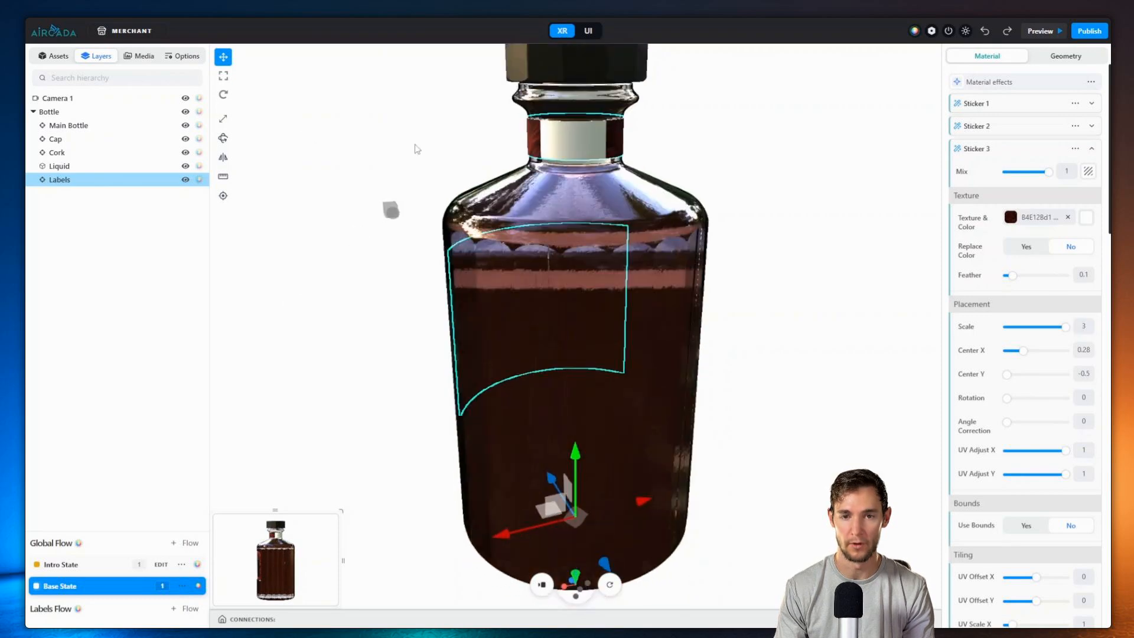
drag(1009, 450, 1090, 463)
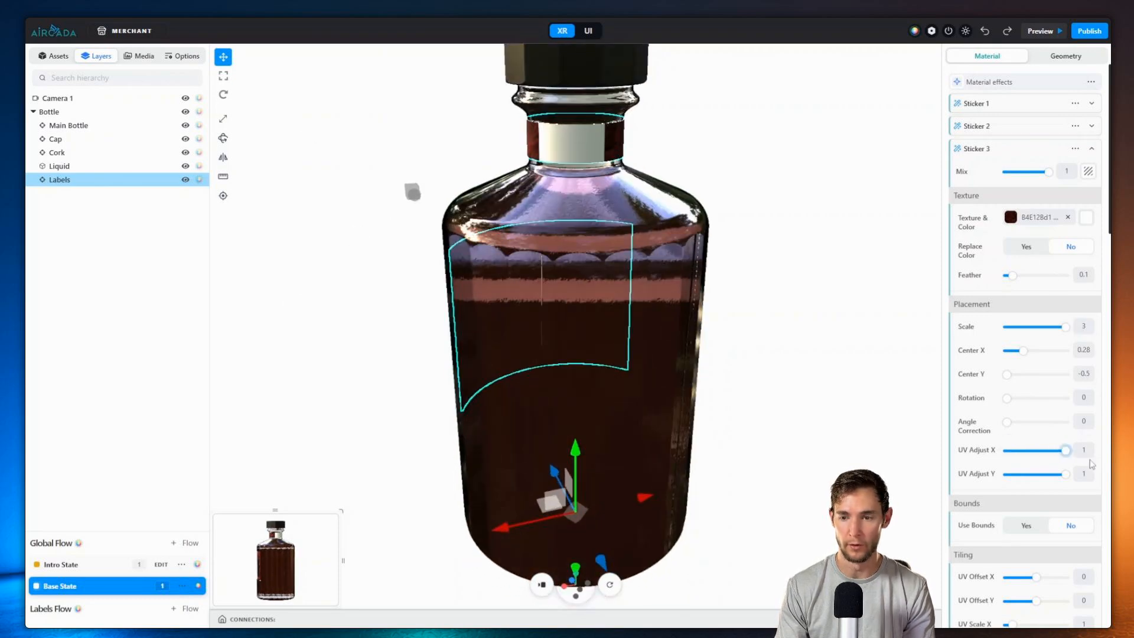
double_click(1086, 452)
text(2)
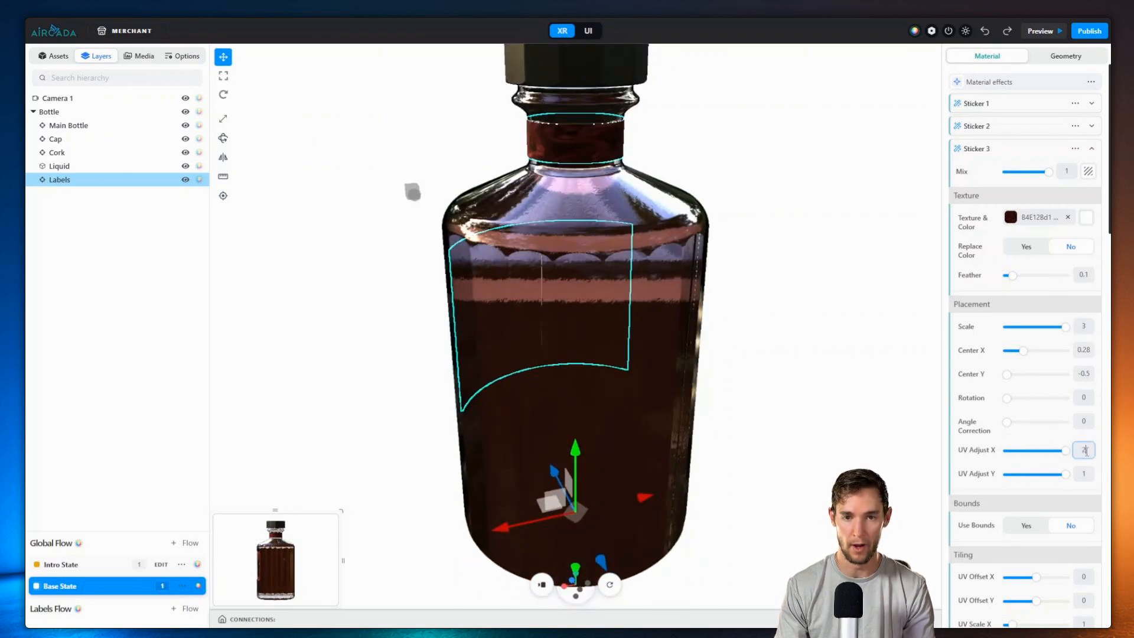
drag(620, 171, 845, 304)
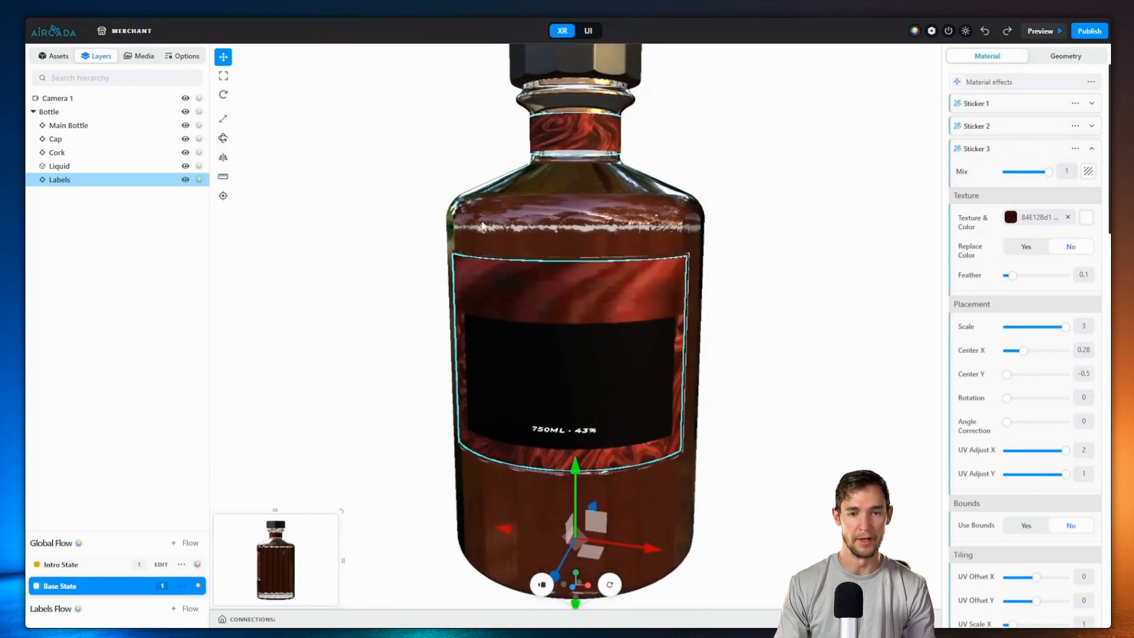
Step: Enable Use Bounds on the third sticker with X bounds -2 to 3 and Y bounds -34 to 0.22
scroll(532, 311, down, 2)
scroll(1030, 501, down, 2)
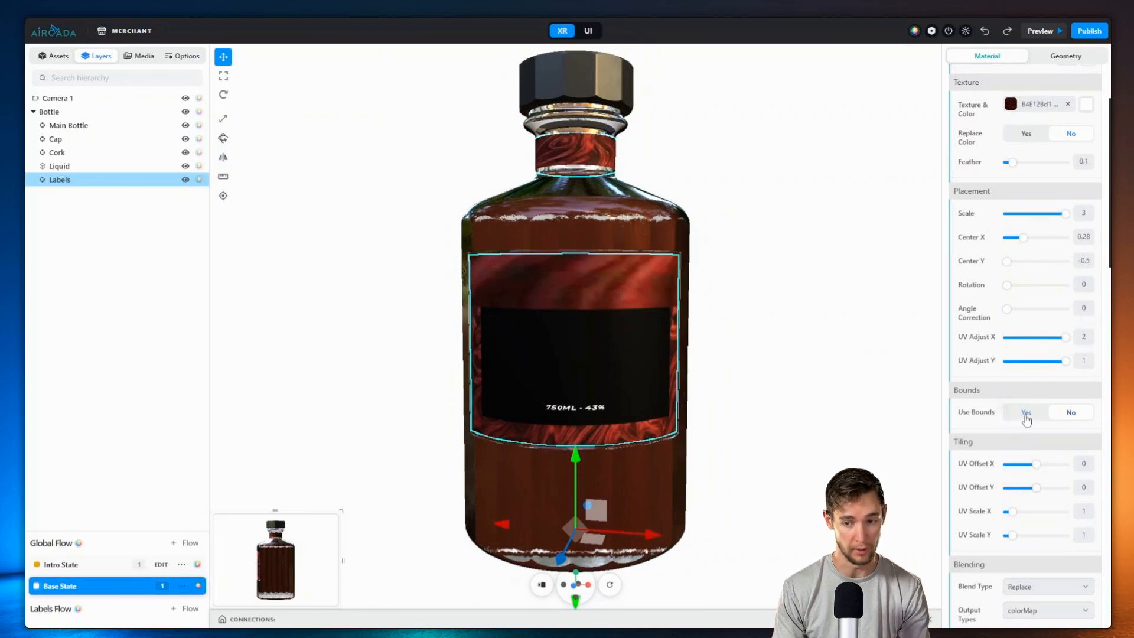
click(1026, 413)
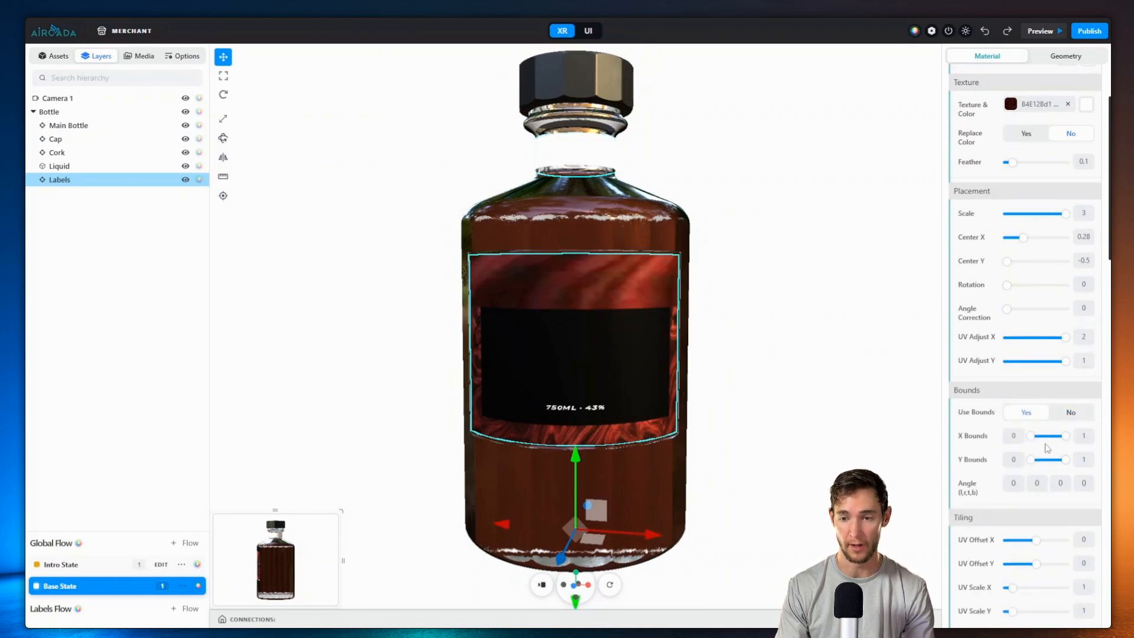
drag(1030, 436, 1038, 458)
click(1013, 459)
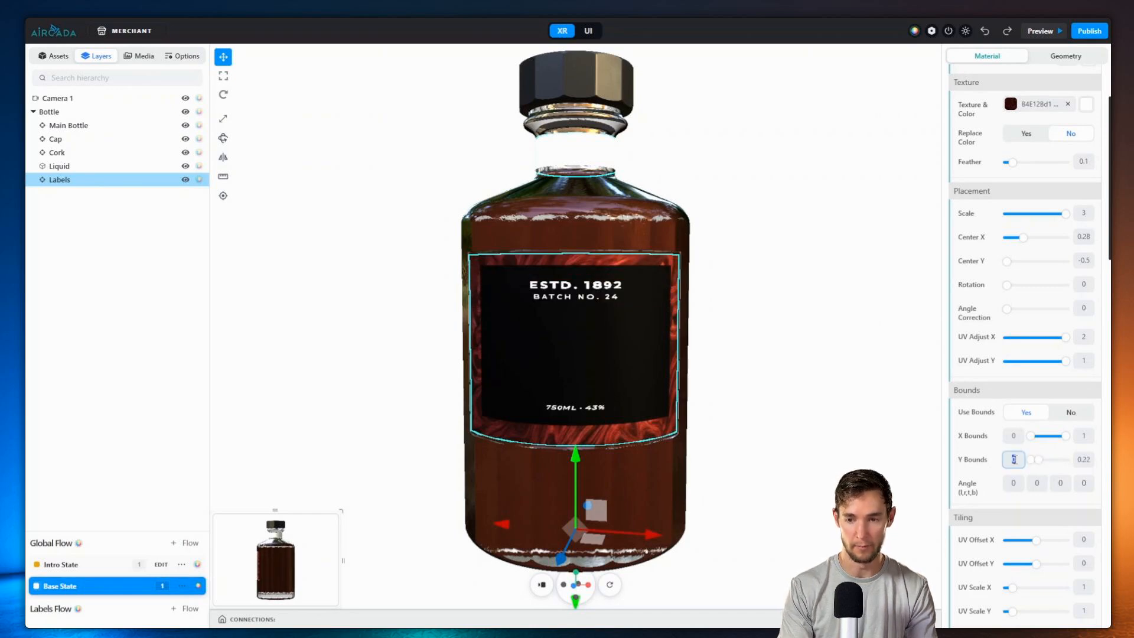
text(-34)
click(1013, 436)
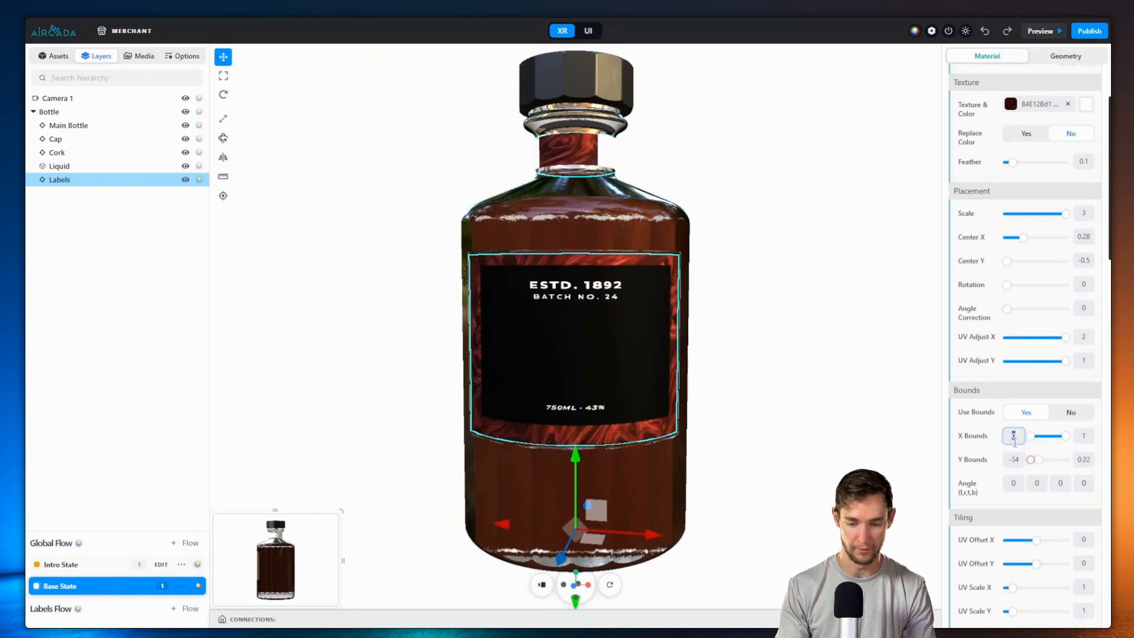
text(-2)
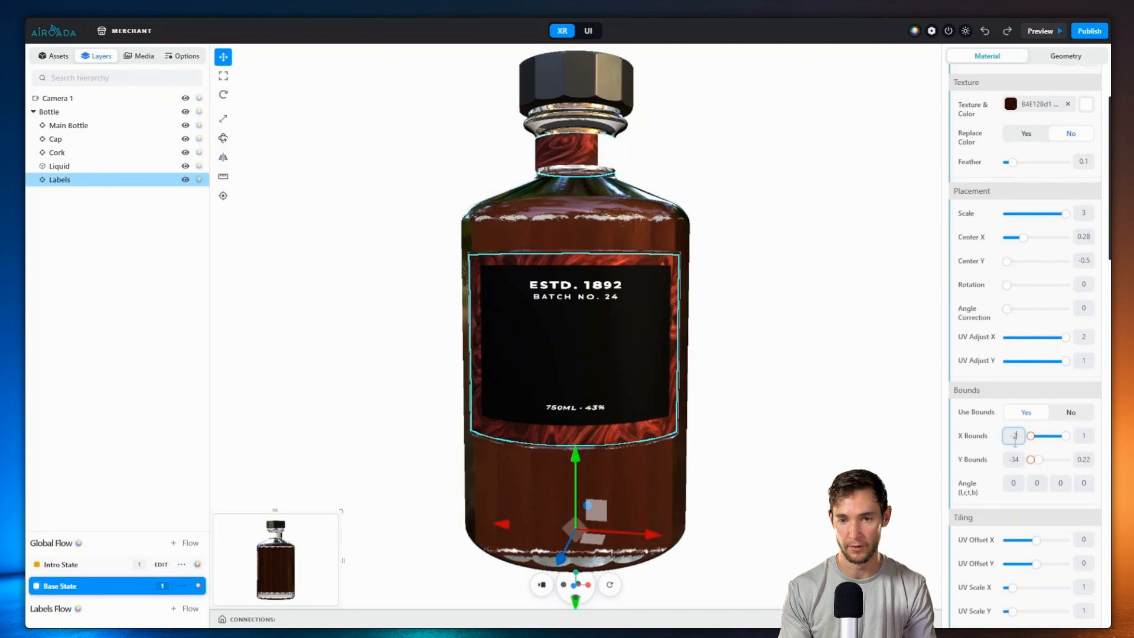
click(1080, 433)
text(2)
Step: Reselect the Labels mesh and collapse the third sticker's settings
drag(749, 302, 792, 182)
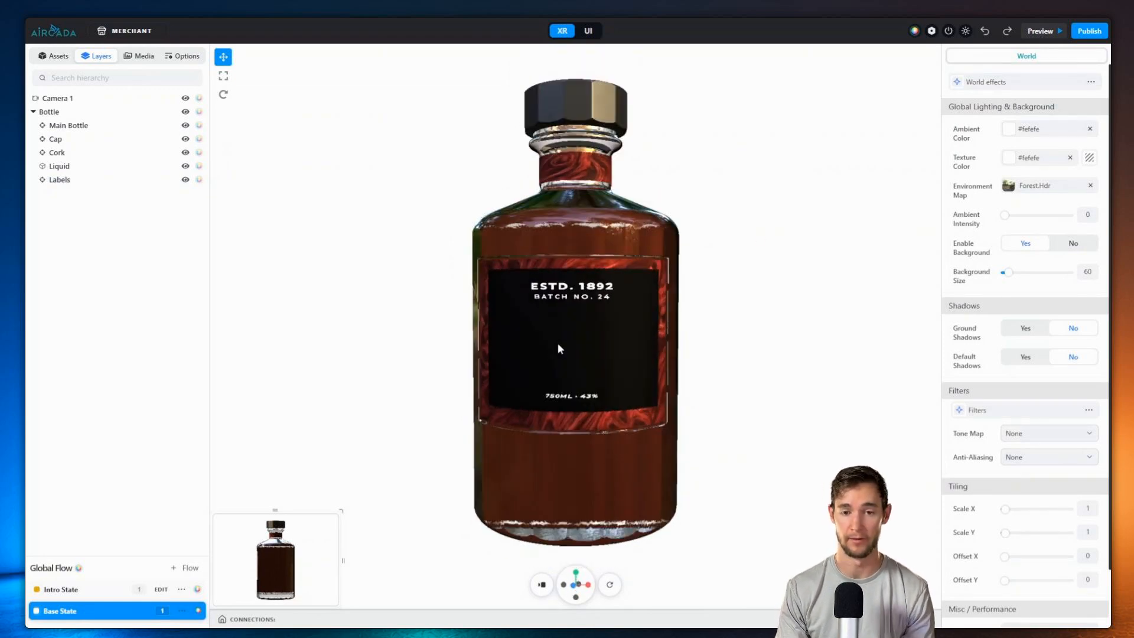
click(581, 362)
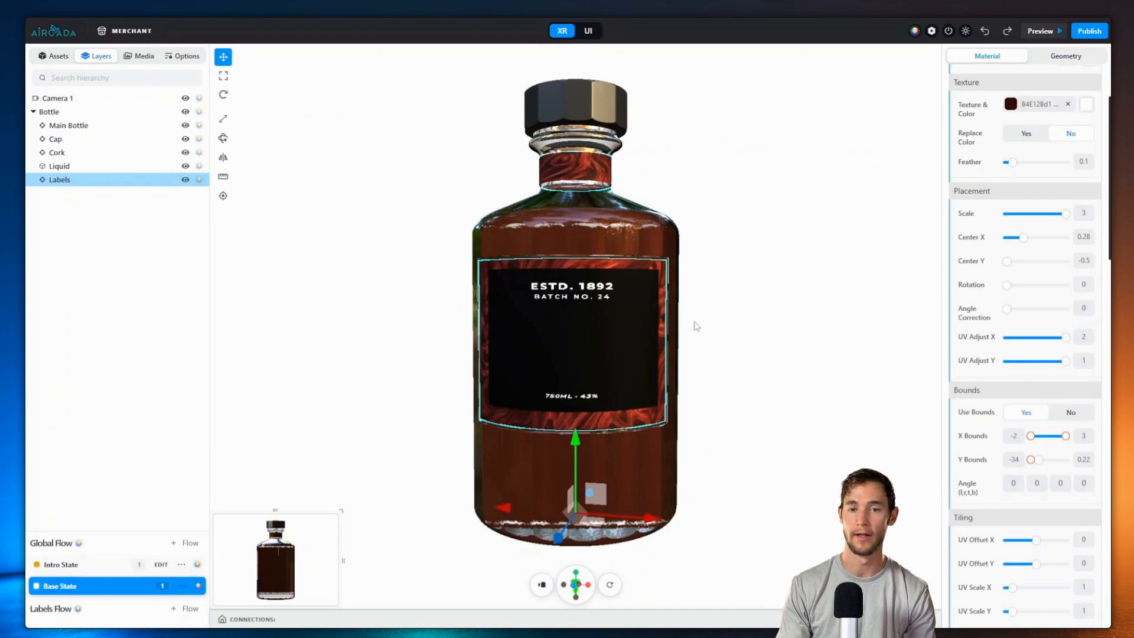
scroll(1053, 169, up, 4)
click(1039, 151)
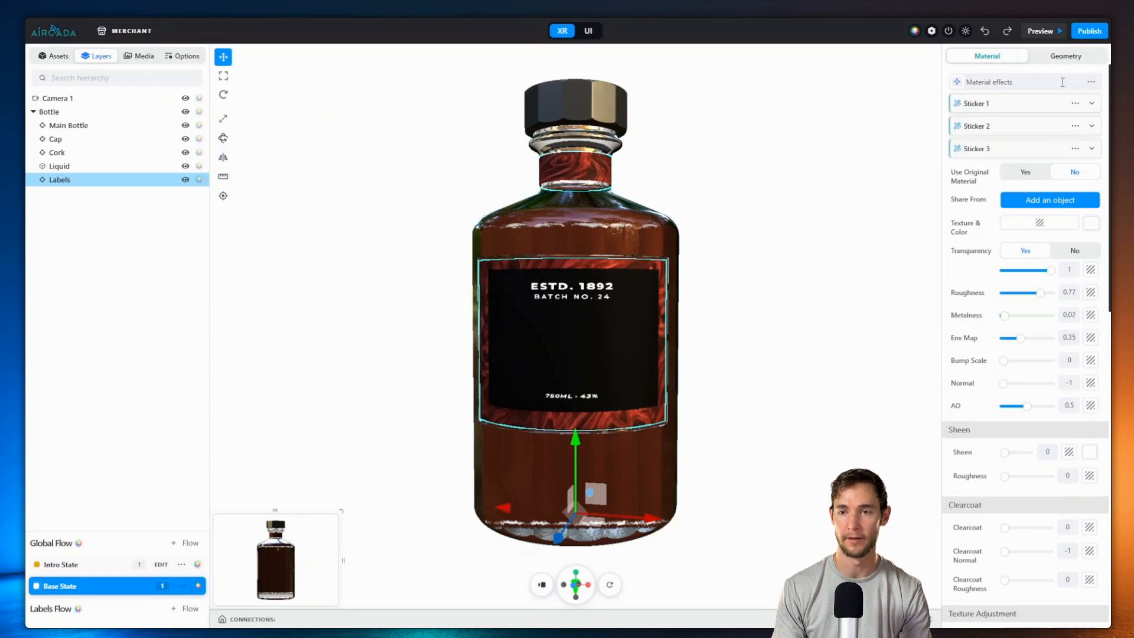
Step: Add Sticker 4 with a Text Image texture reading 'Hello world'
click(1062, 82)
click(1023, 185)
click(1018, 177)
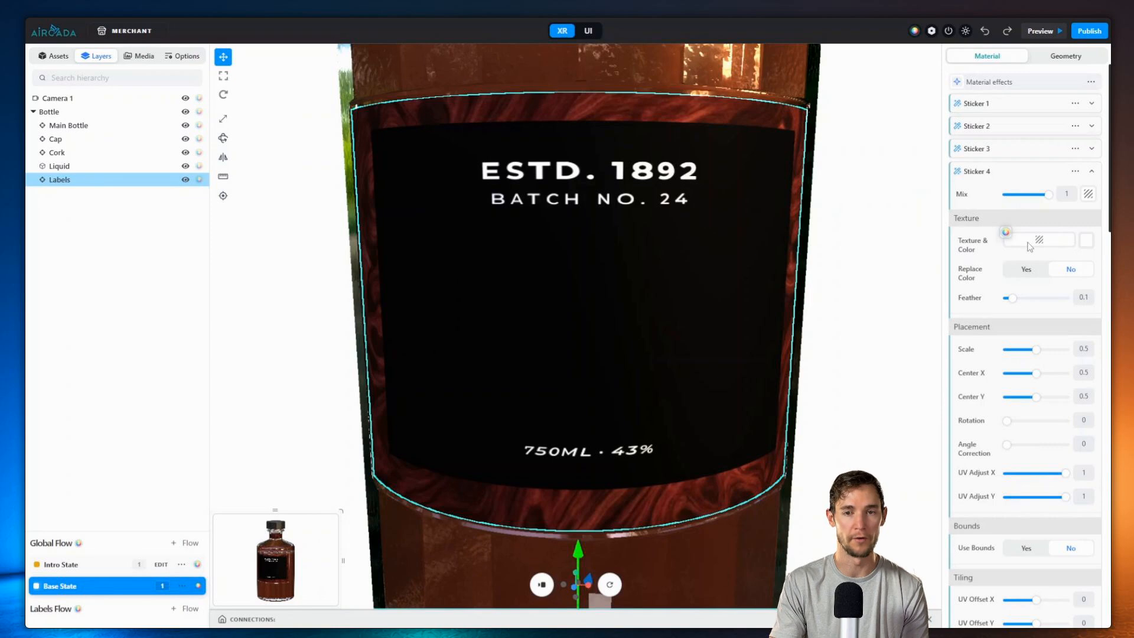
click(1006, 233)
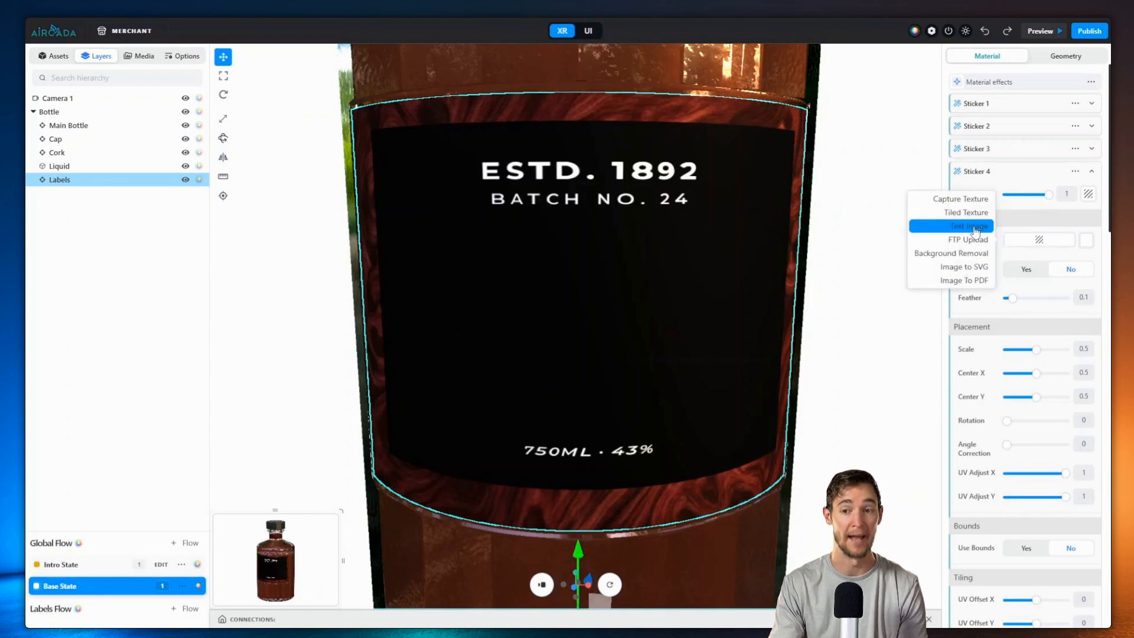
click(972, 231)
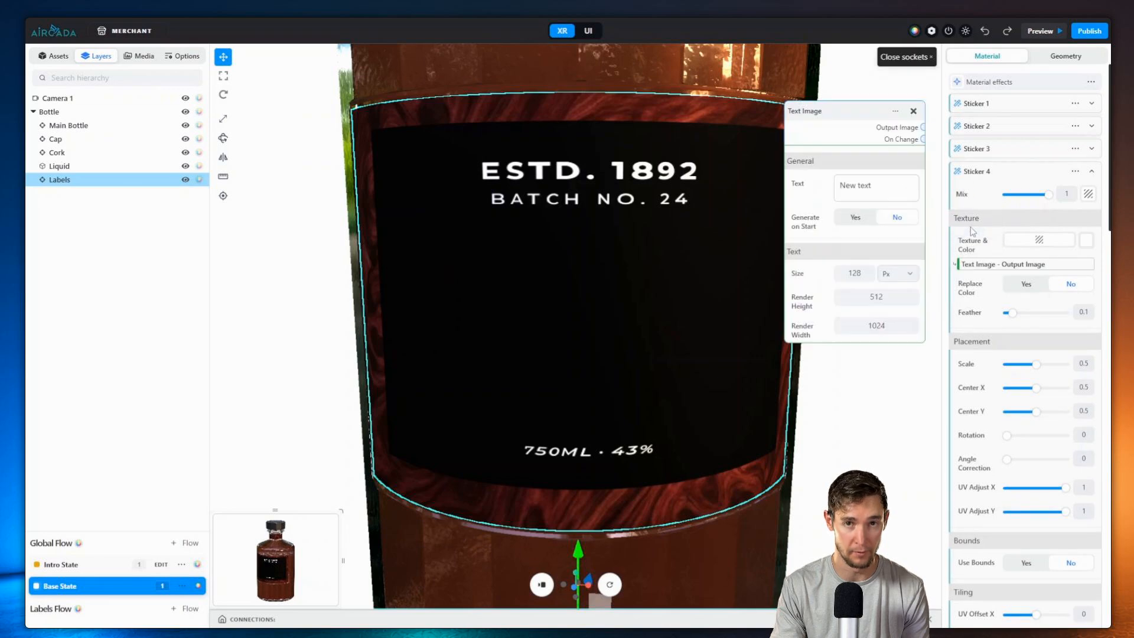
double_click(864, 185)
text(Hello world)
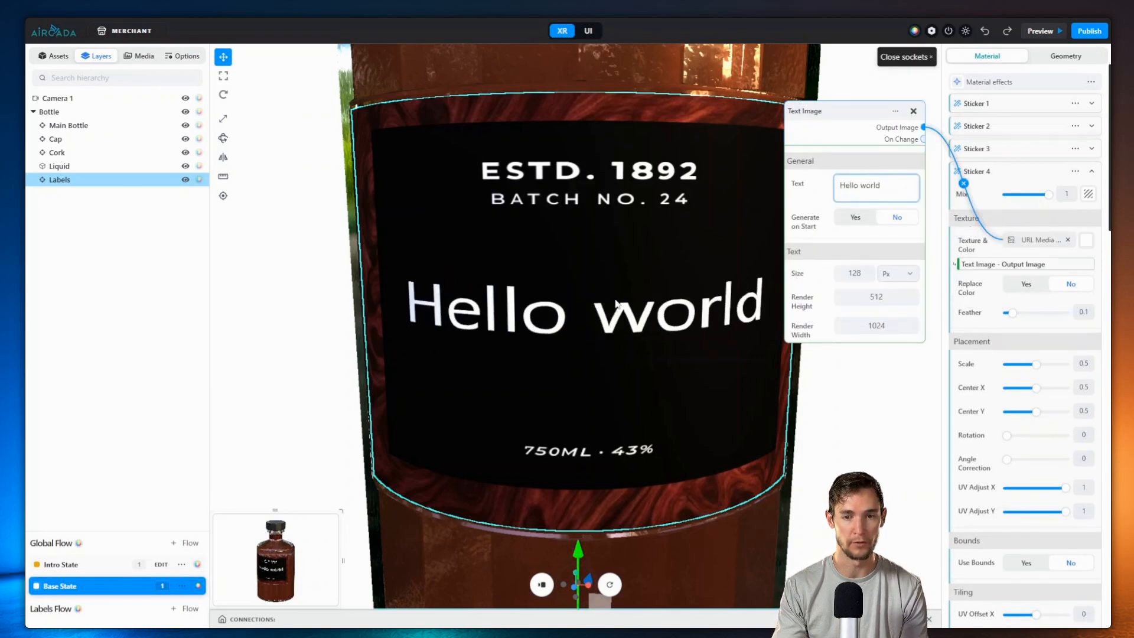
Step: Narrow the 'Hello world' text and set its font to AlexBrush Regular script
scroll(616, 304, down, 5)
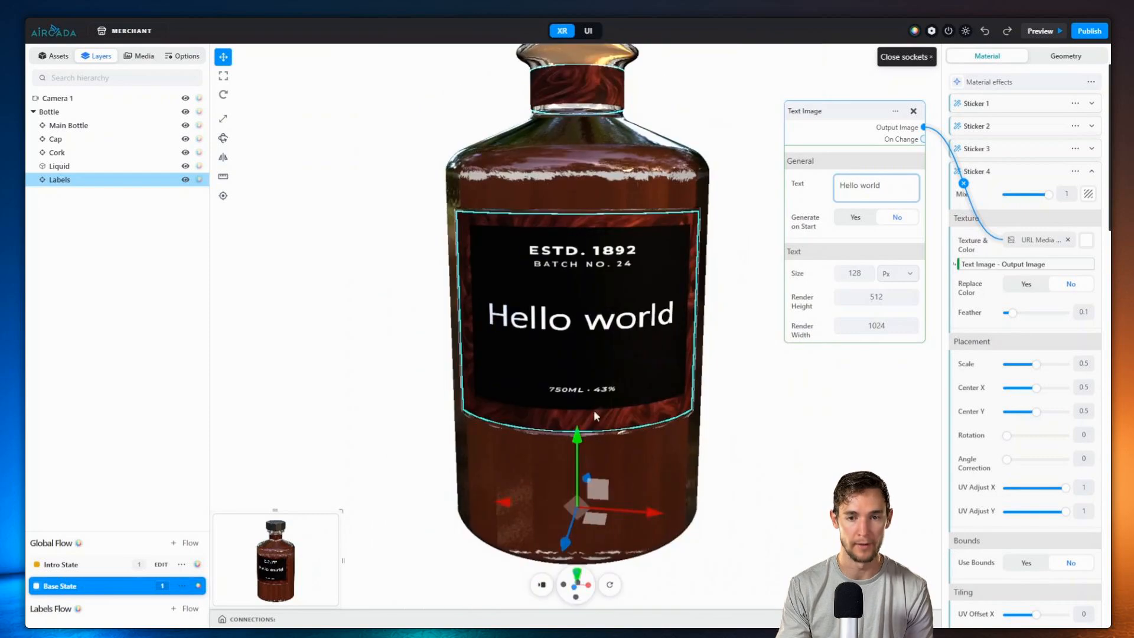
drag(1065, 488, 1053, 497)
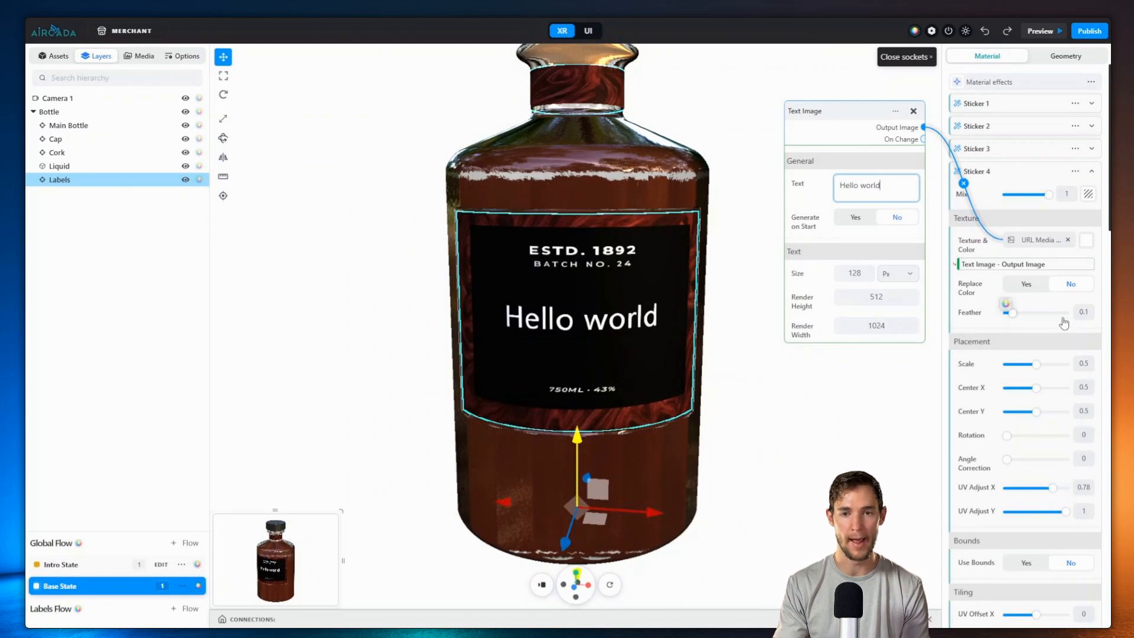
scroll(886, 248, down, 3)
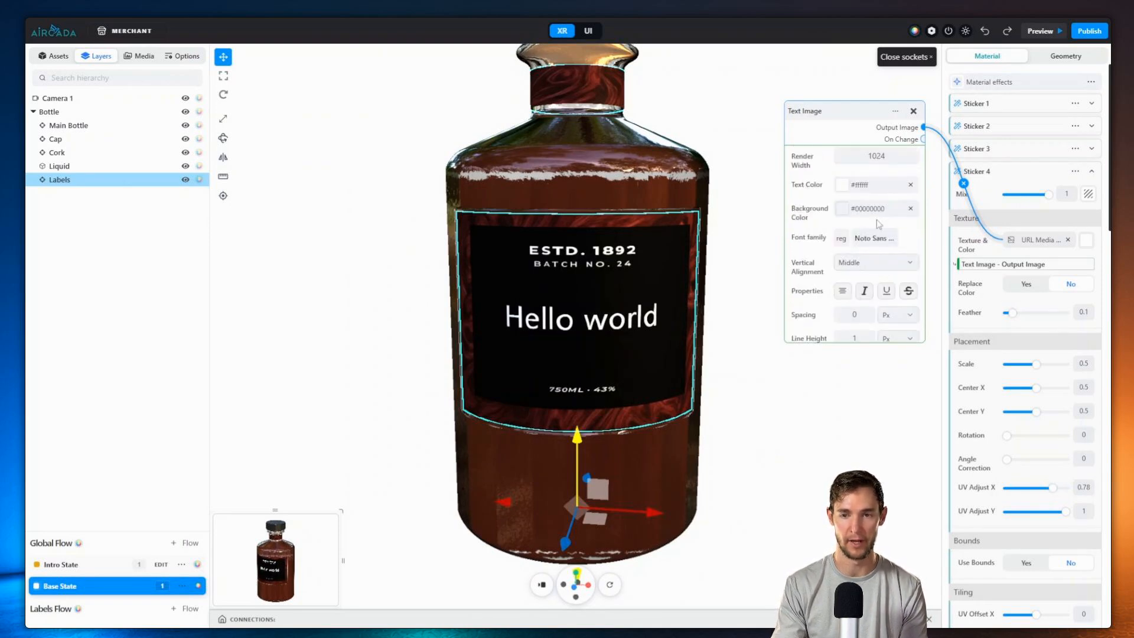
scroll(879, 236, down, 1)
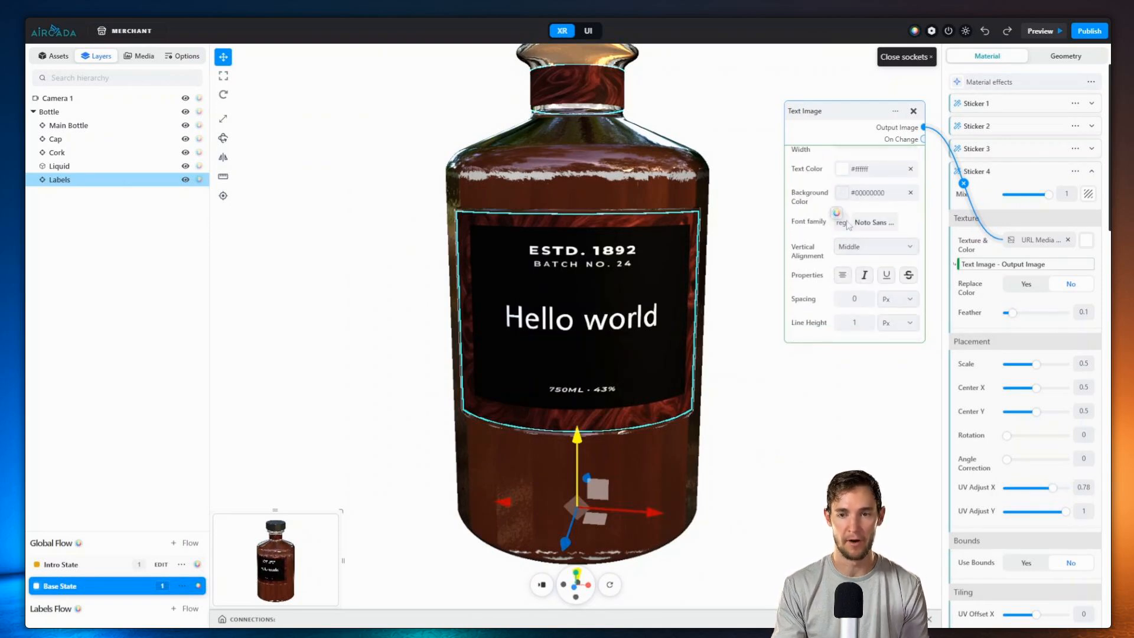
click(870, 224)
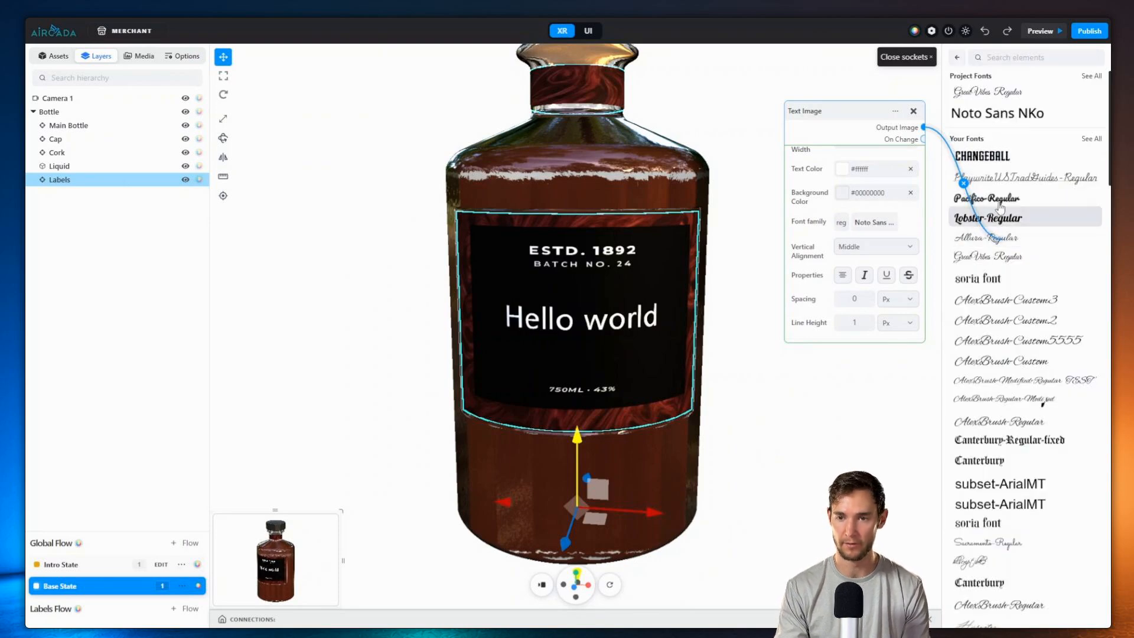
click(993, 256)
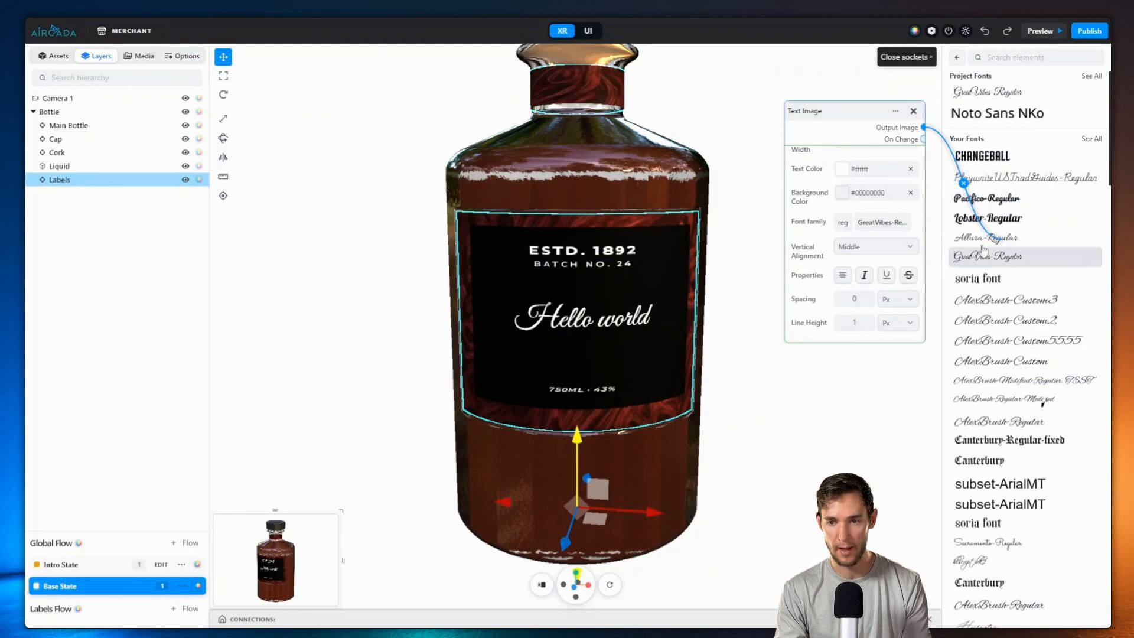
click(981, 239)
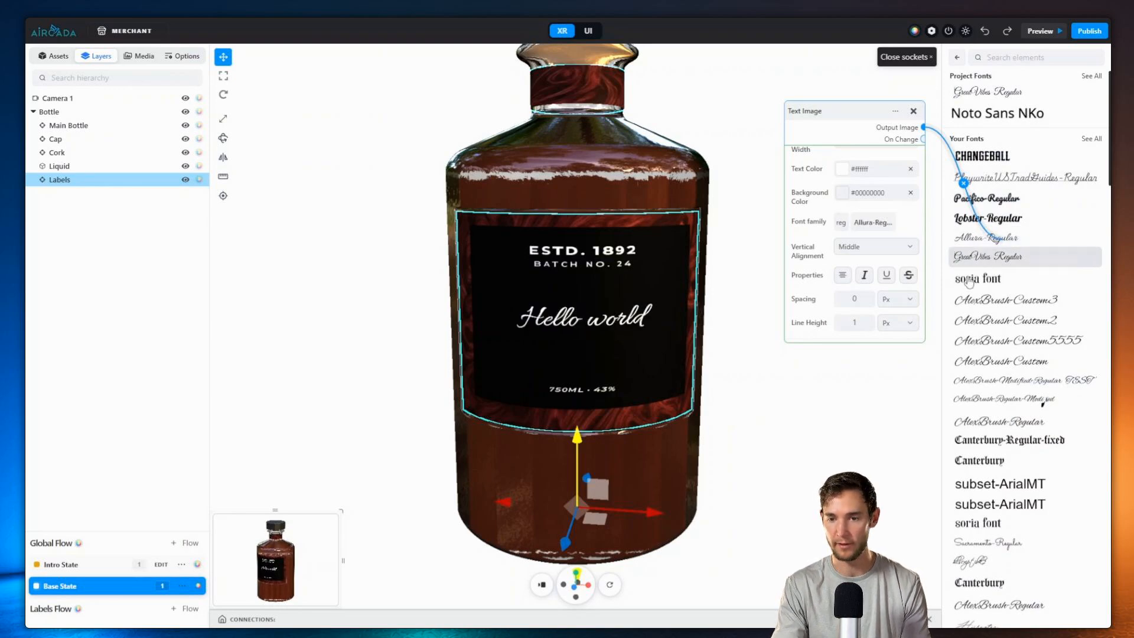
click(981, 429)
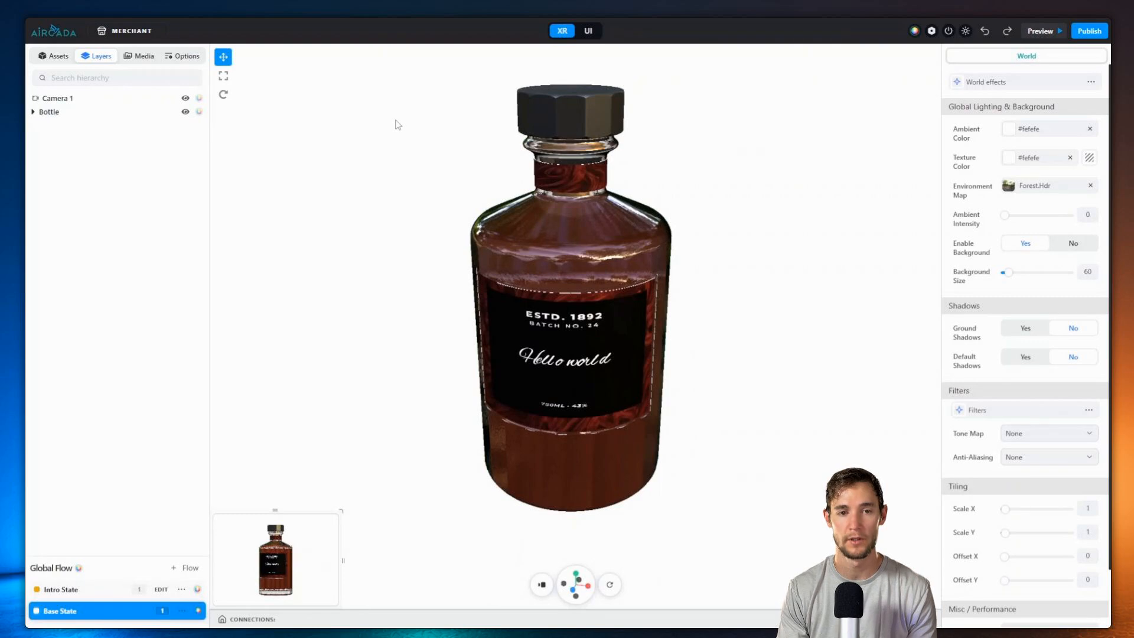
Step: Create a new Shape and change its Shape Type to Plane
right_click(401, 121)
mouse_move(424, 131)
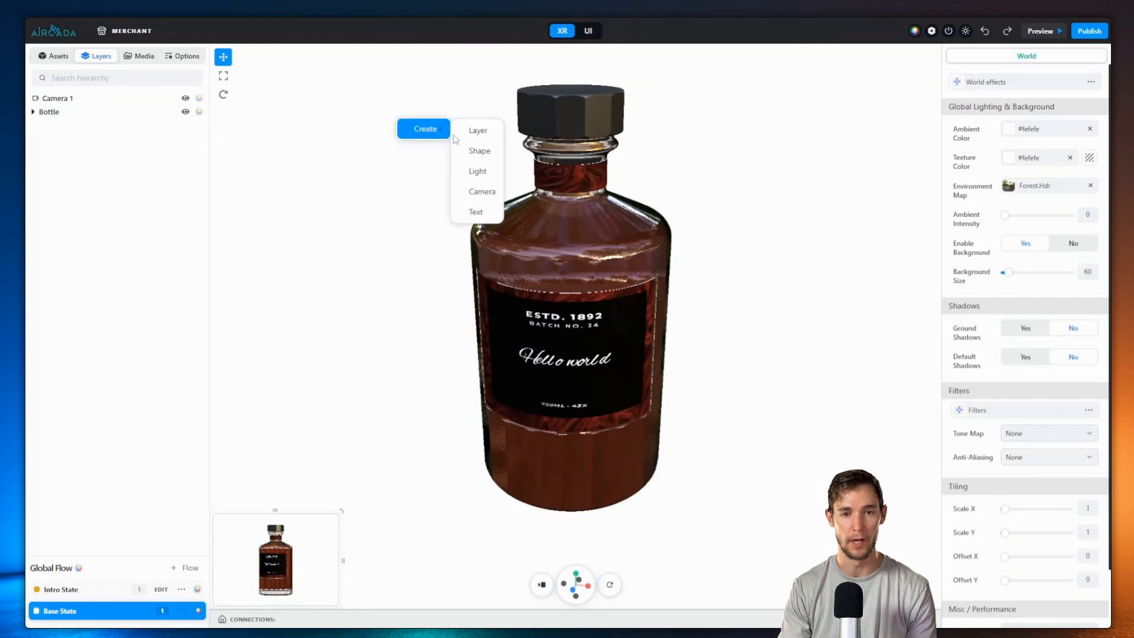
click(479, 150)
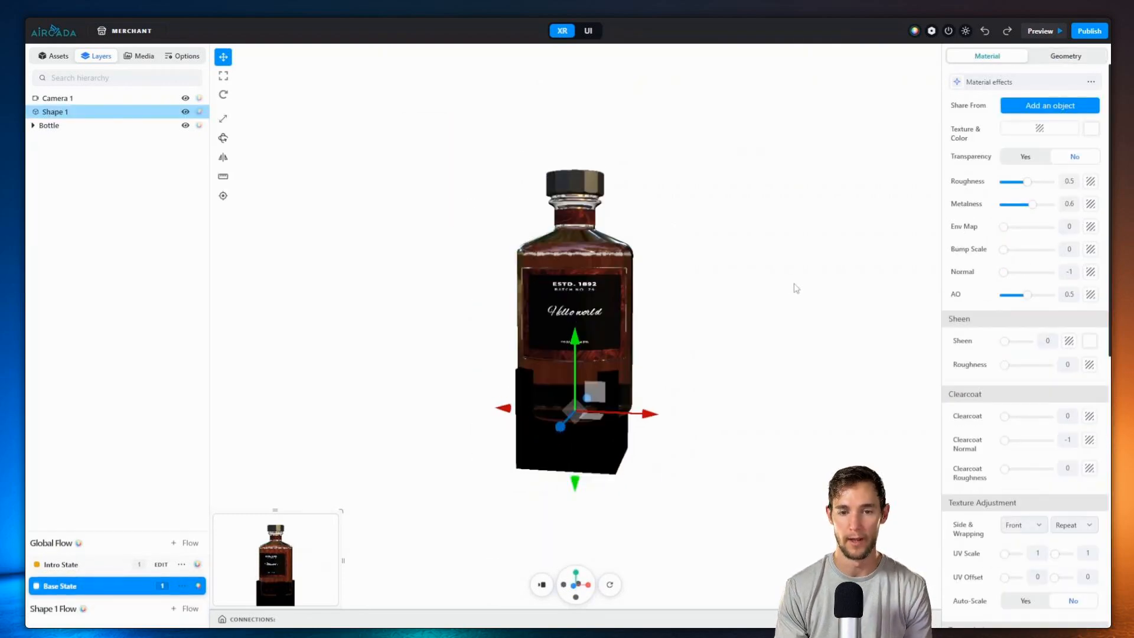
click(1062, 58)
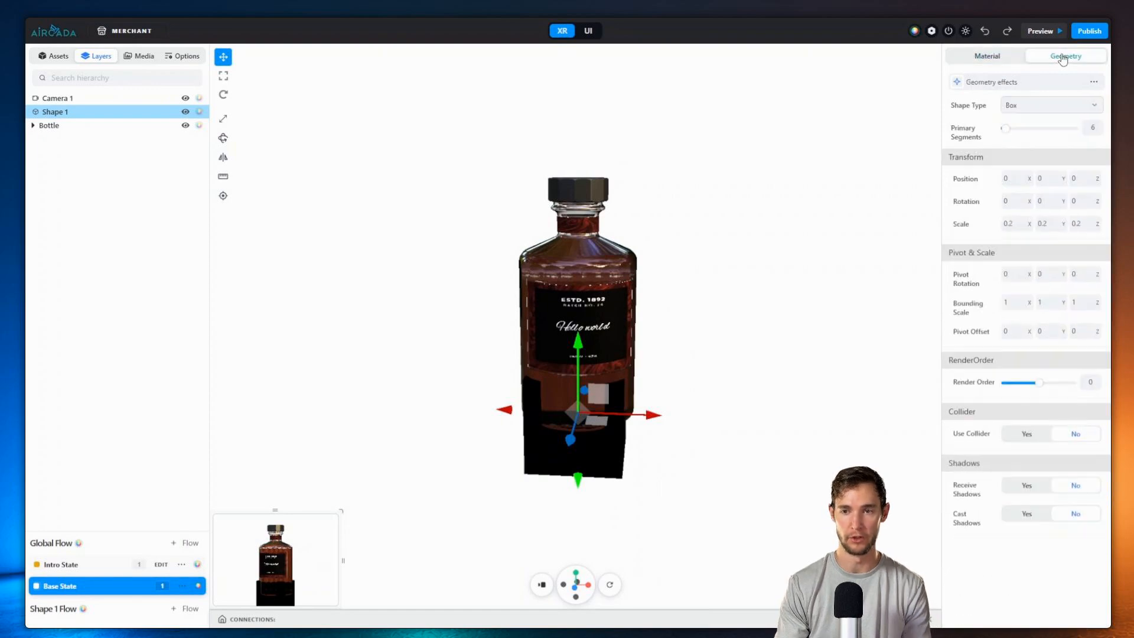
click(1029, 108)
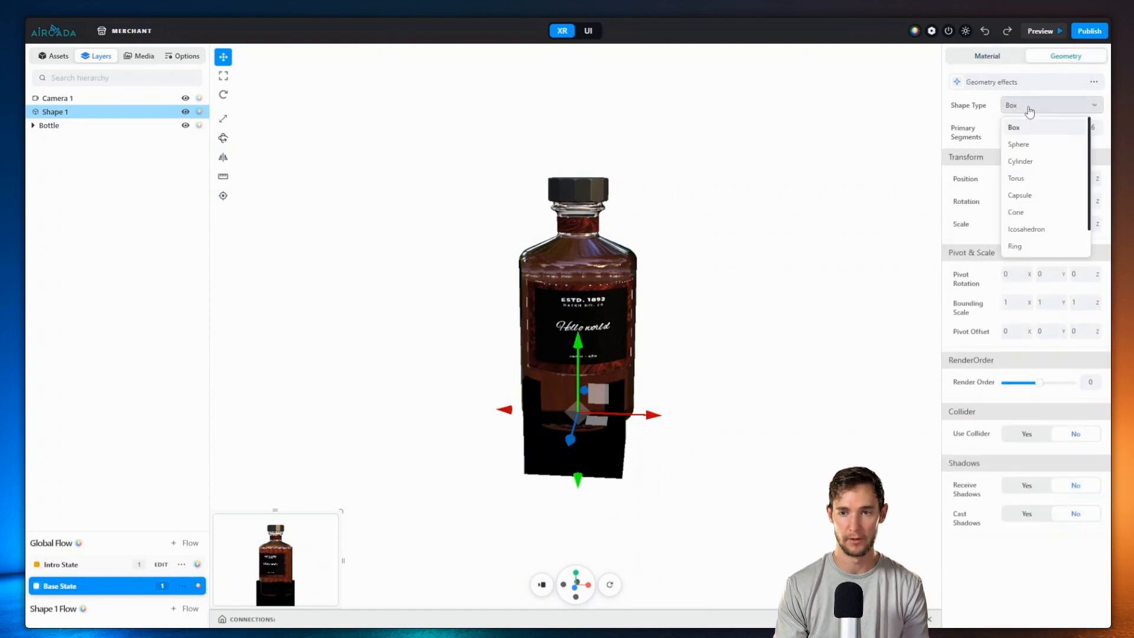
scroll(1027, 224, down, 2)
click(1027, 229)
Step: Rotate the plane flat (Y -90, then X) and scale it to about 1.02 as a floor
drag(759, 240, 698, 261)
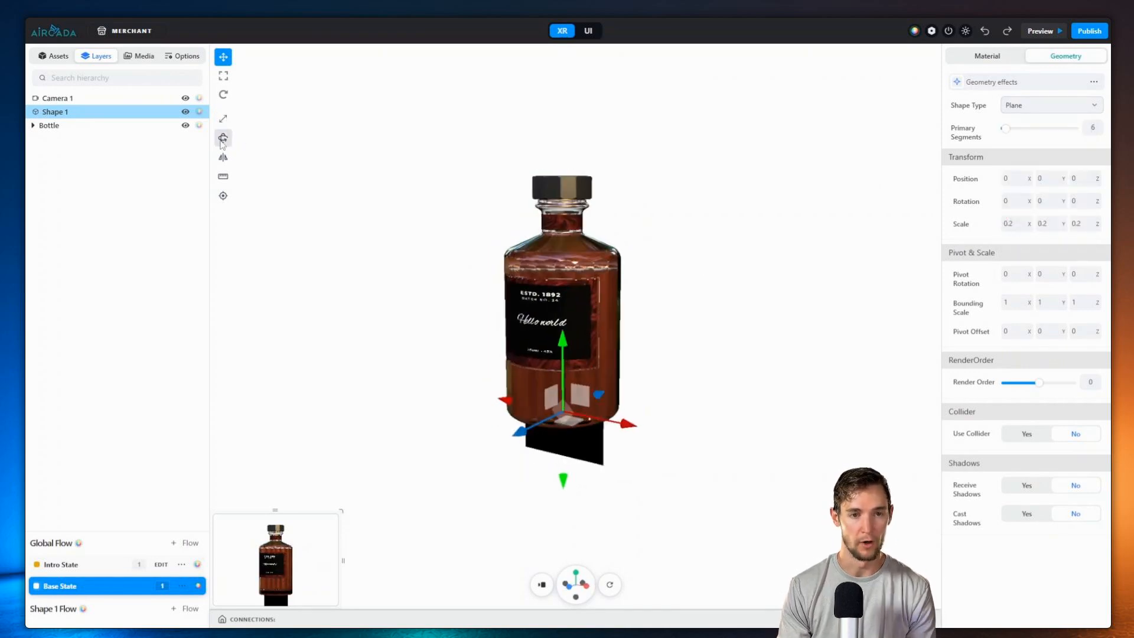
click(247, 140)
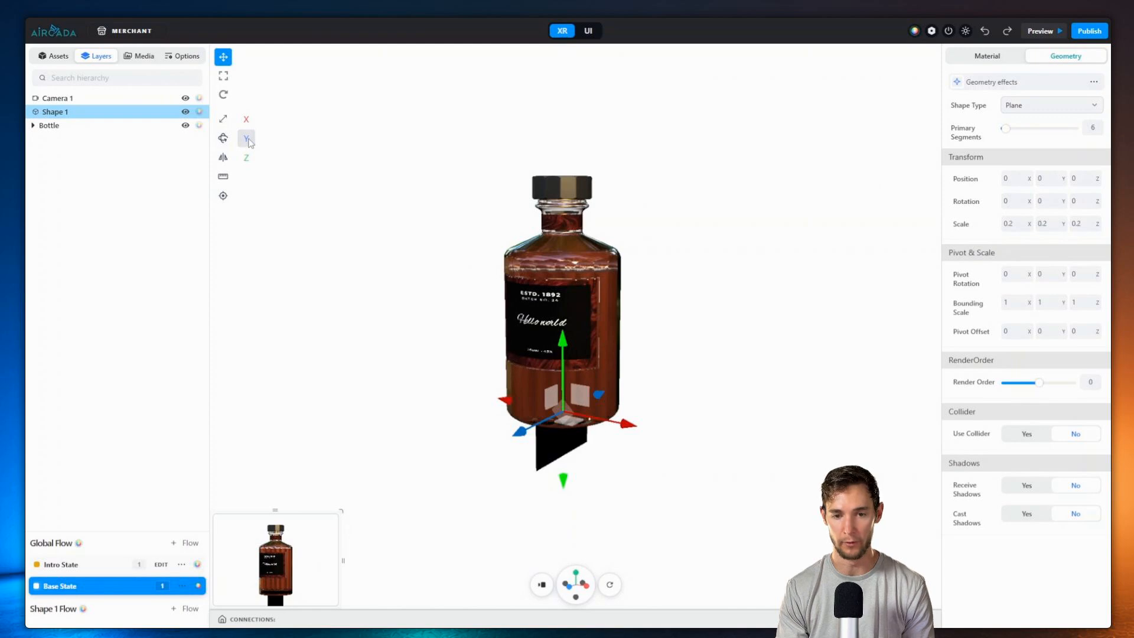
click(246, 139)
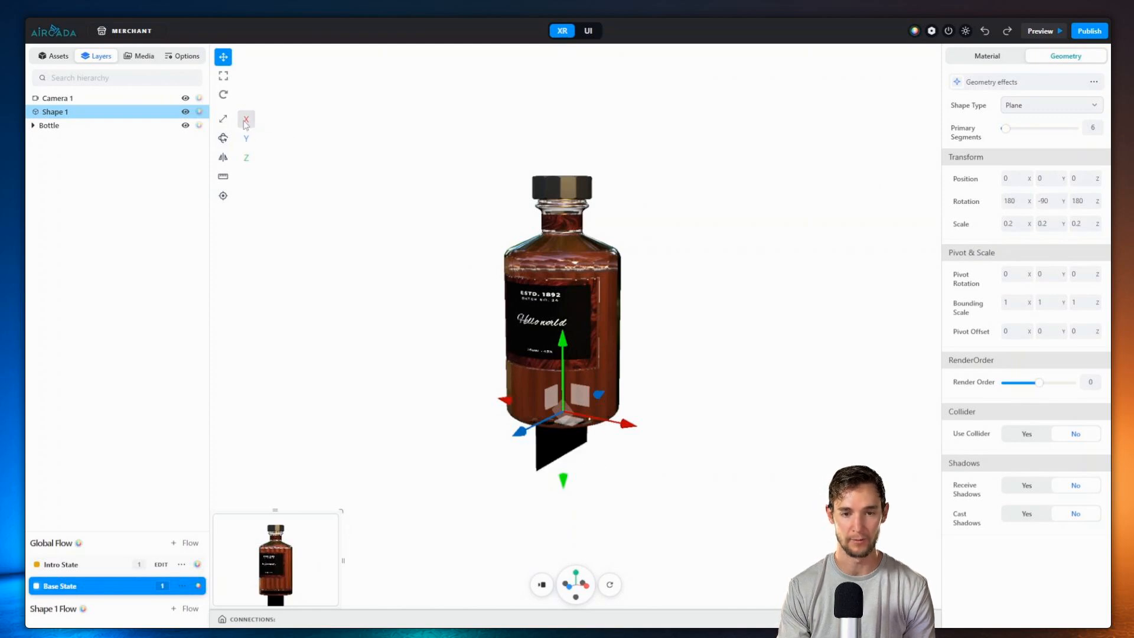
click(245, 121)
drag(448, 157, 510, 211)
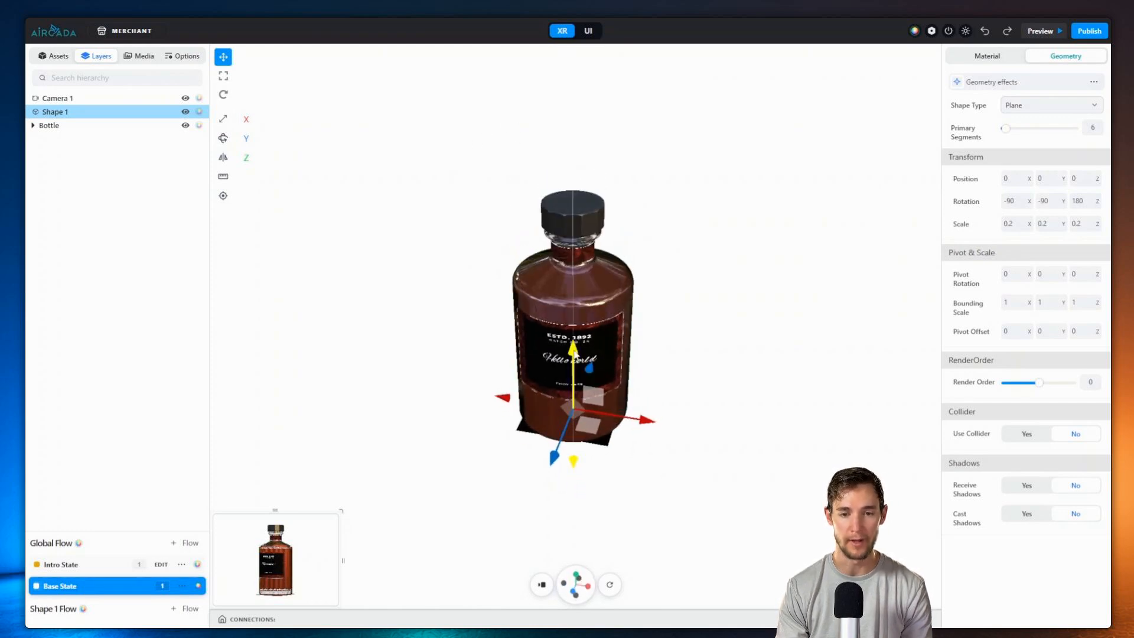
key(r)
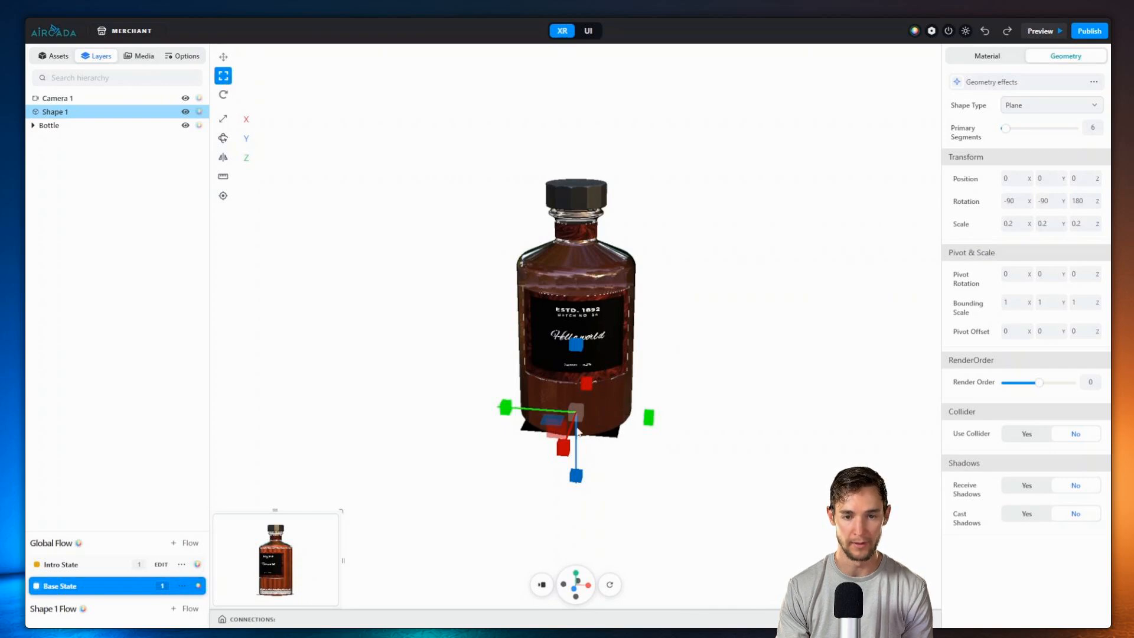
drag(577, 431, 908, 153)
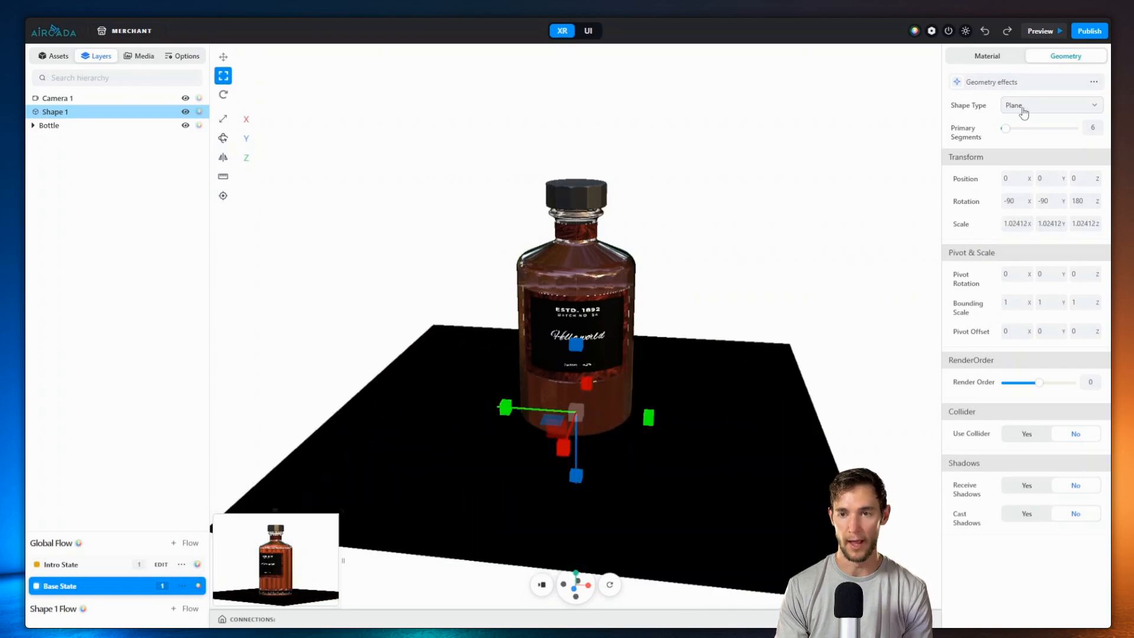
click(987, 56)
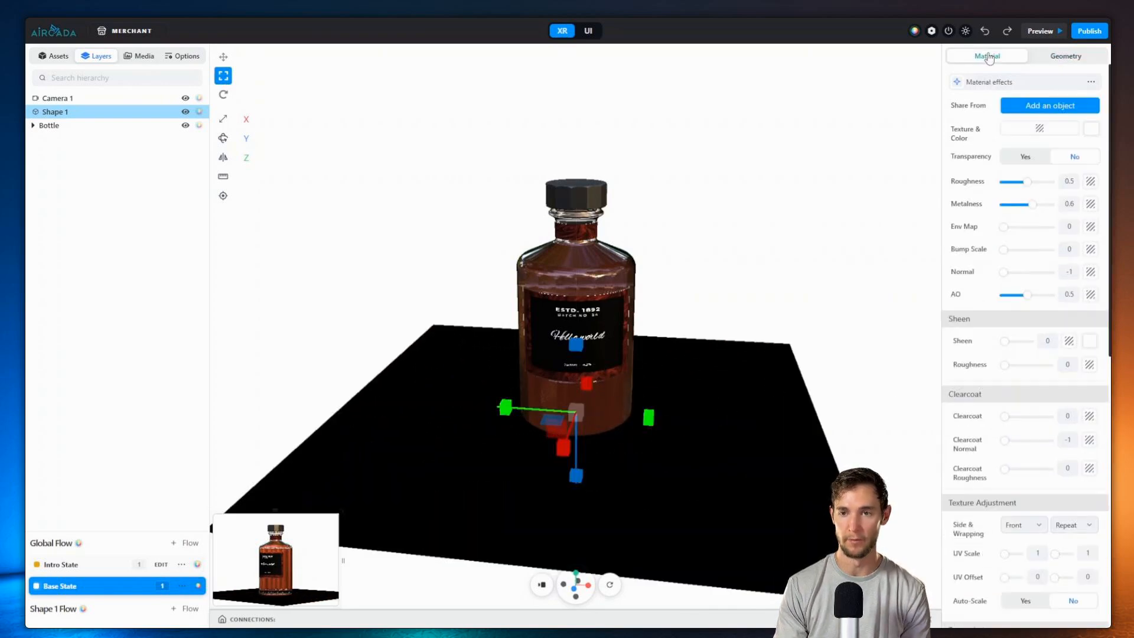
Step: Add a Reflector effect to Shape 1 from Material FX with mix 0.57
click(1013, 82)
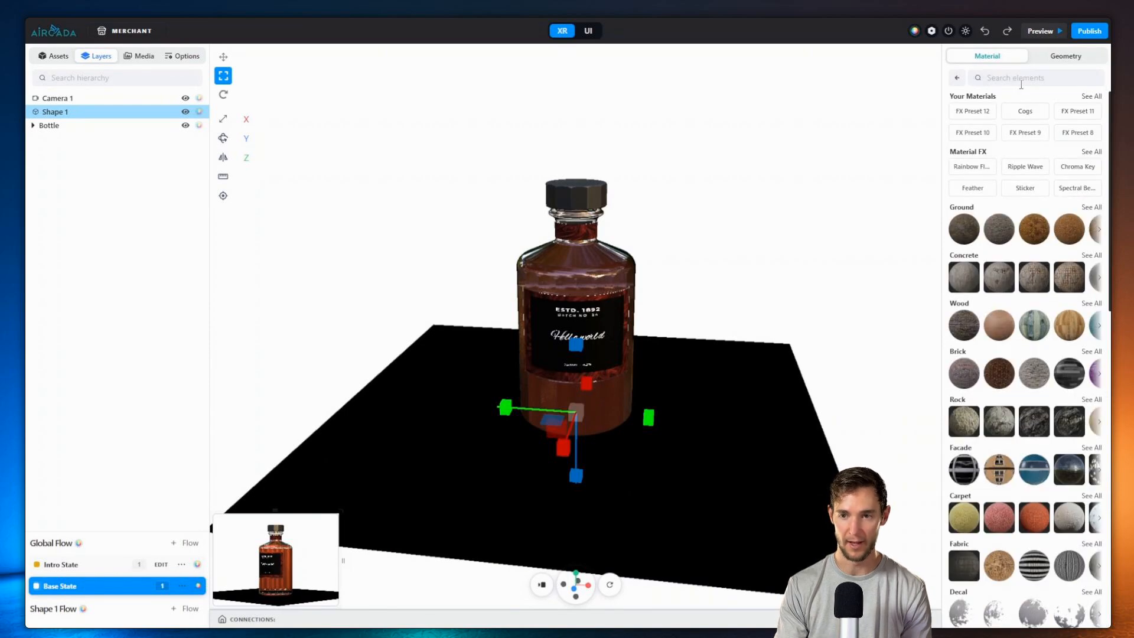
click(1089, 152)
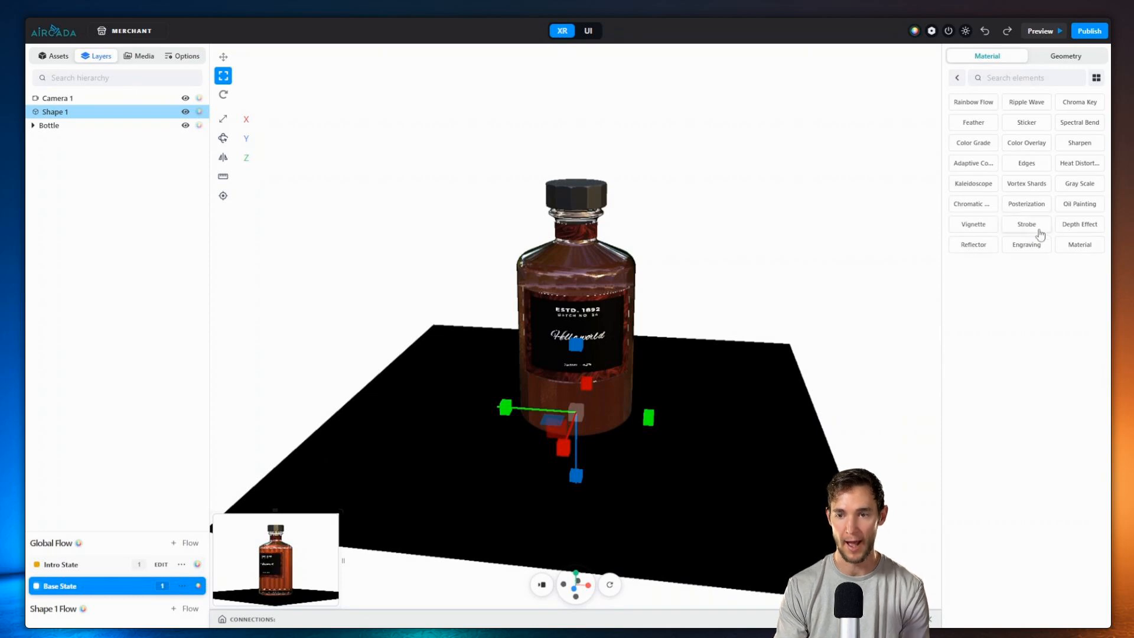
click(973, 244)
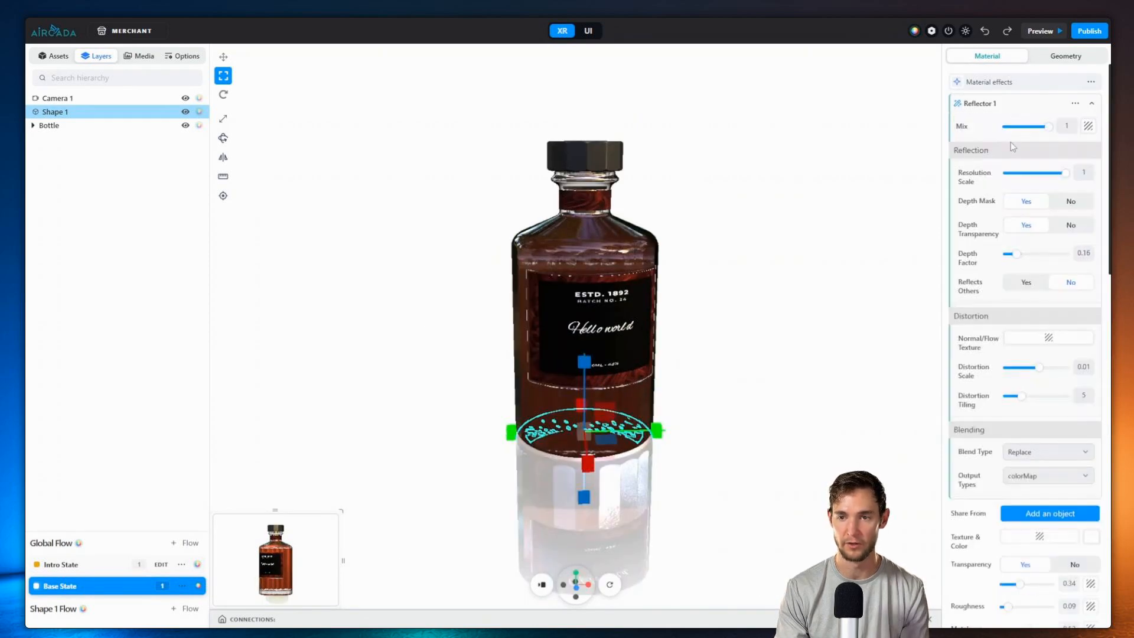
drag(1047, 130, 1033, 131)
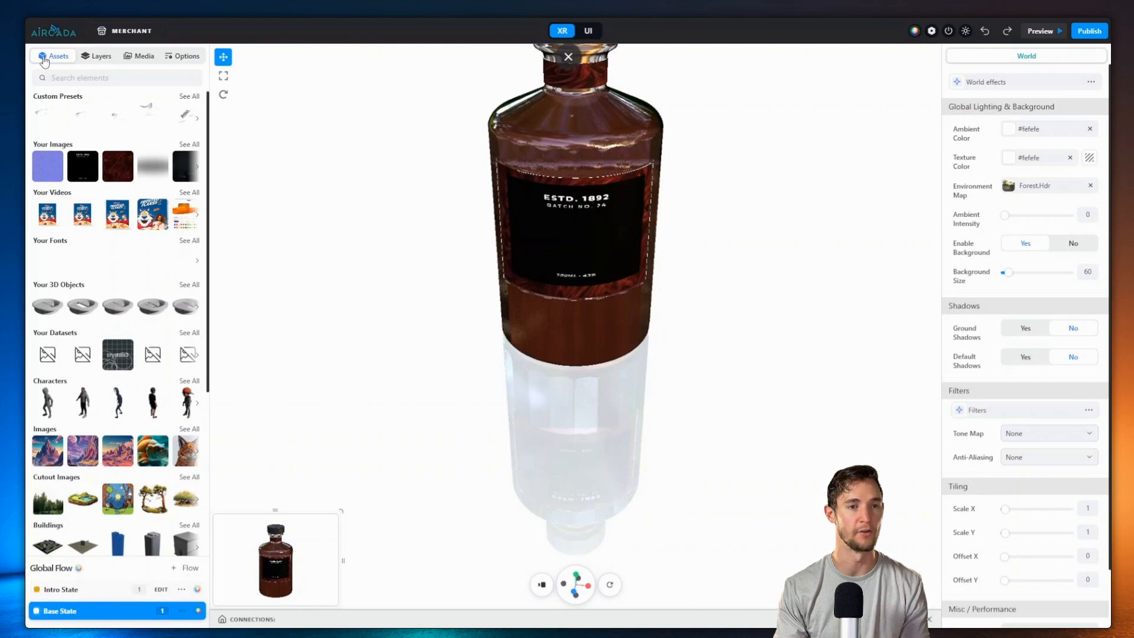
Step: Add the Shadow image to the scene and rotate it on X to lie flat
click(151, 172)
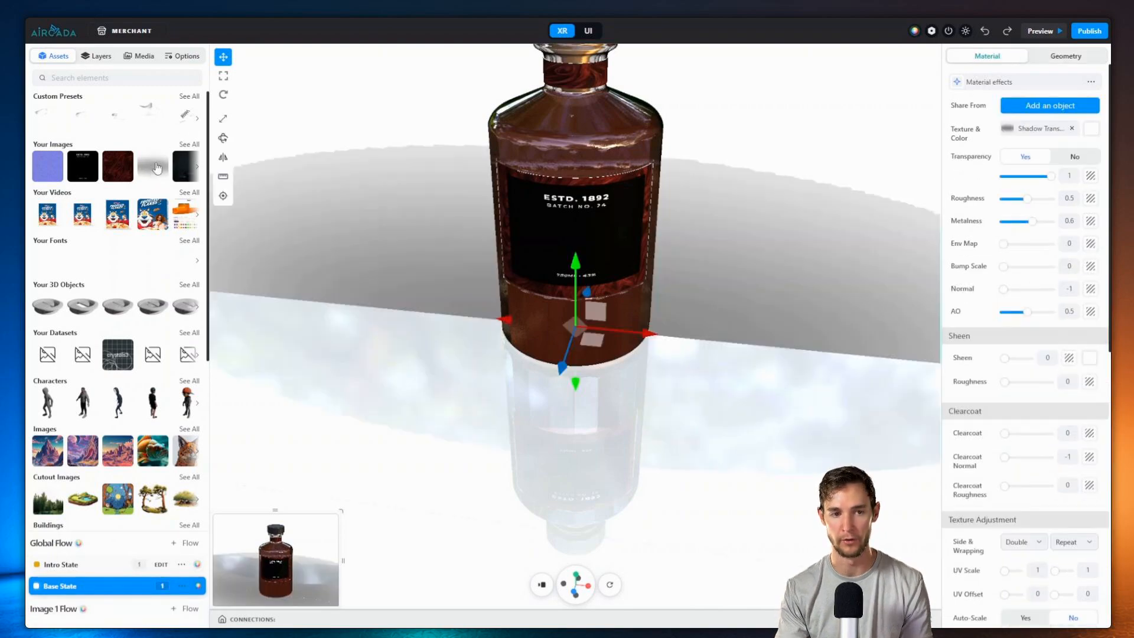
drag(468, 264, 510, 270)
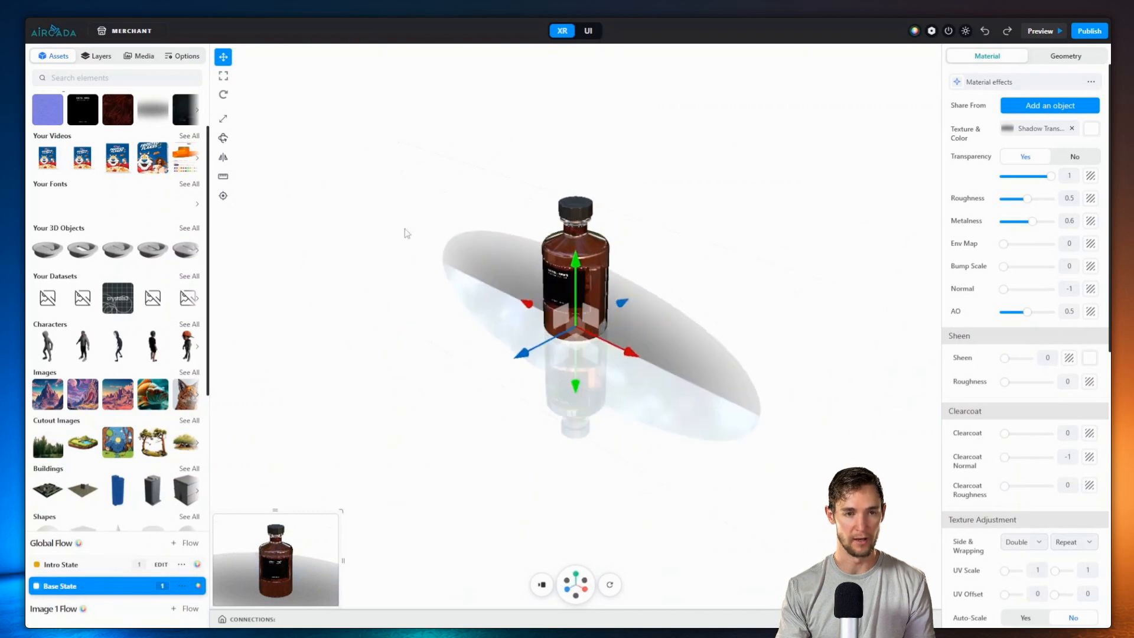
scroll(405, 231, up, 4)
click(226, 138)
click(247, 121)
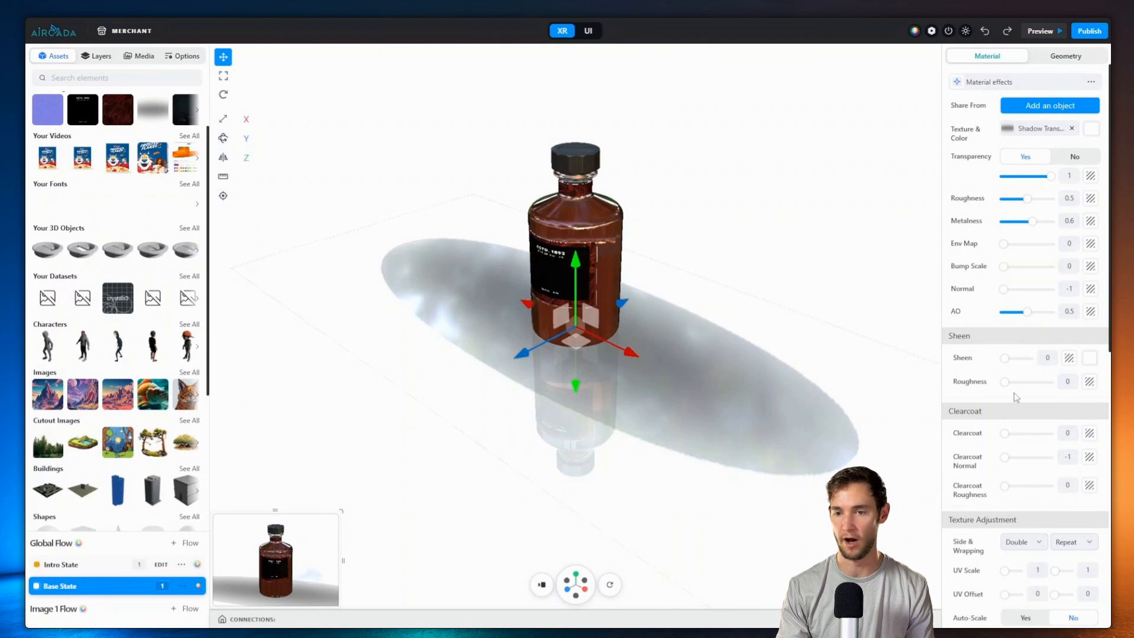
Step: Set the shadow's wrapping to Clamp and Alpha Test to 0, then lower it beneath the bottle
scroll(1016, 397, down, 4)
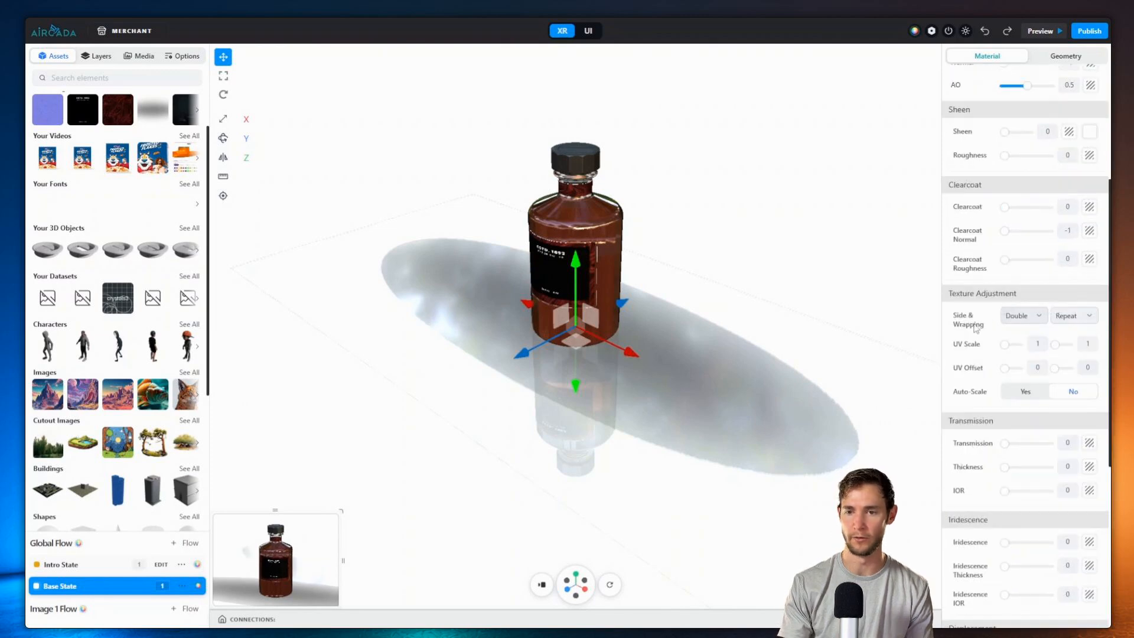
click(1074, 316)
scroll(980, 276, down, 5)
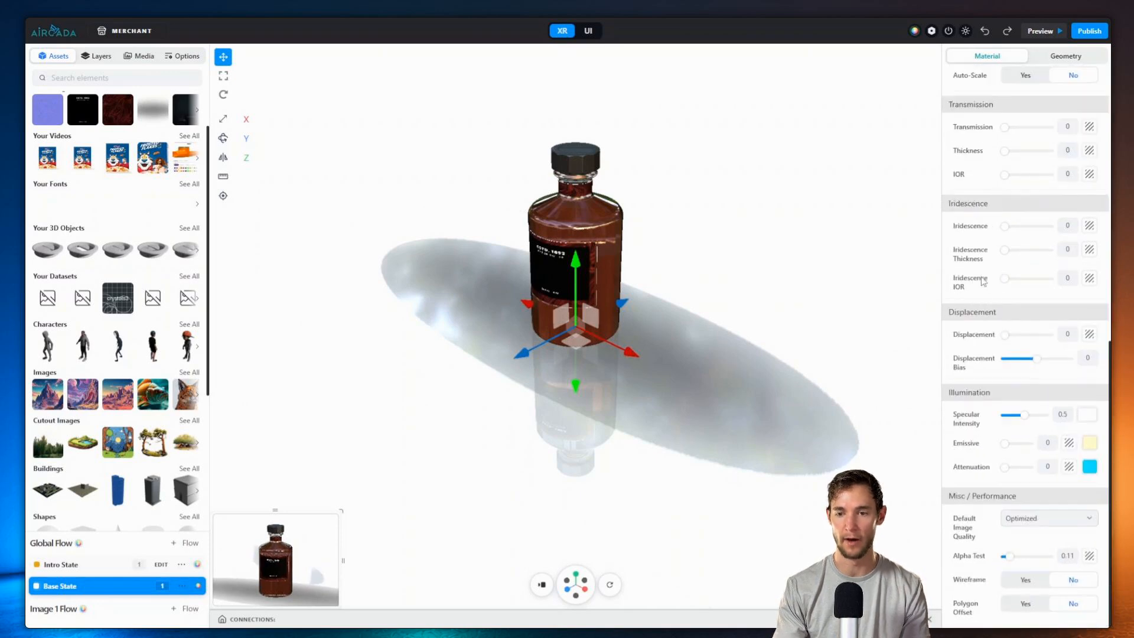
drag(1010, 565, 990, 564)
scroll(748, 406, down, 5)
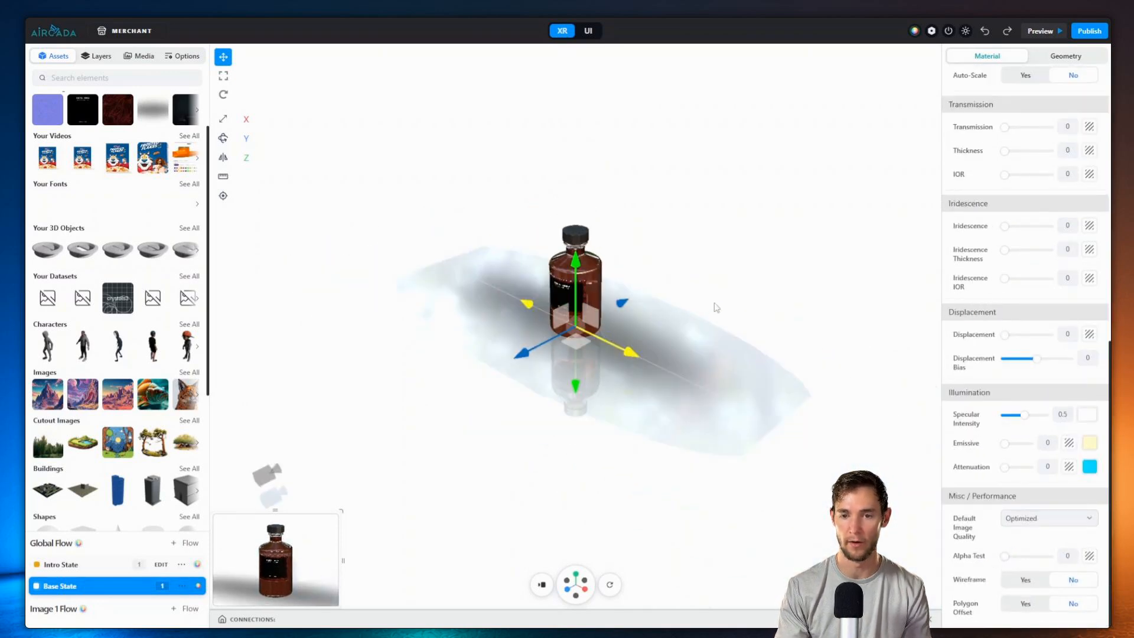
click(716, 304)
scroll(620, 289, up, 8)
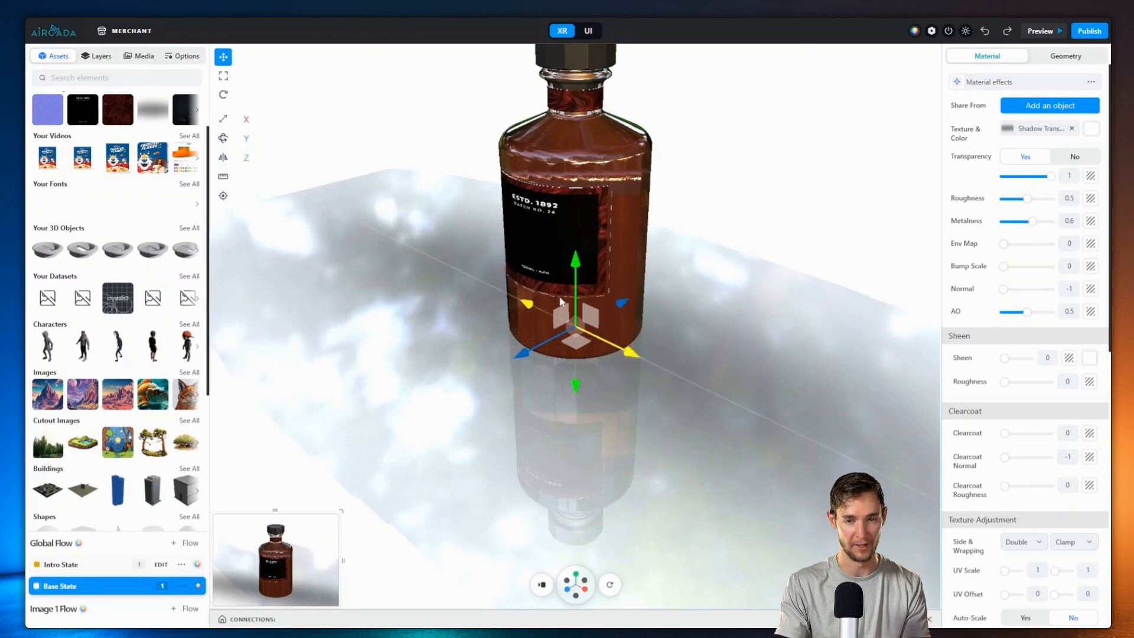
drag(577, 262, 575, 260)
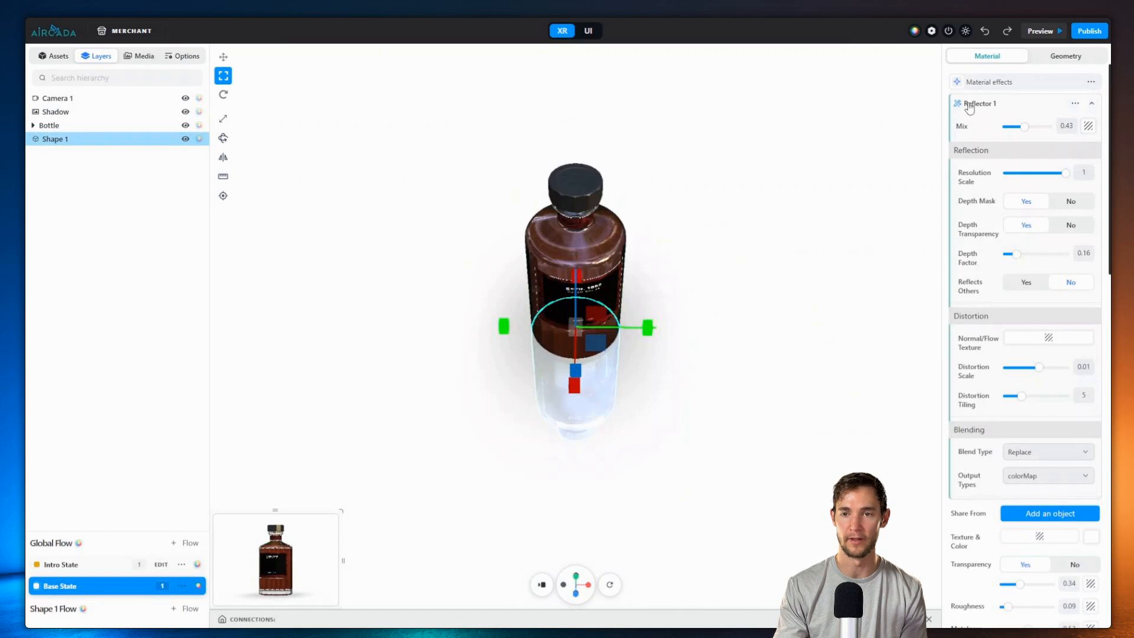
Step: Collapse Reflector 1, deselect to reach World settings, and open the background texture colour picker
click(969, 105)
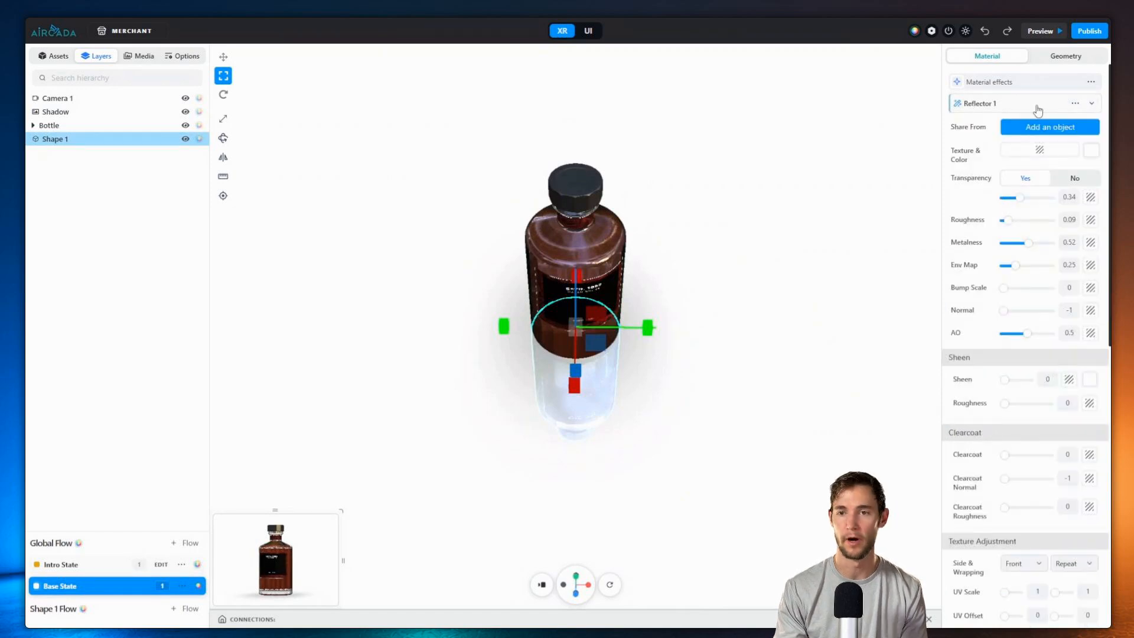
click(884, 144)
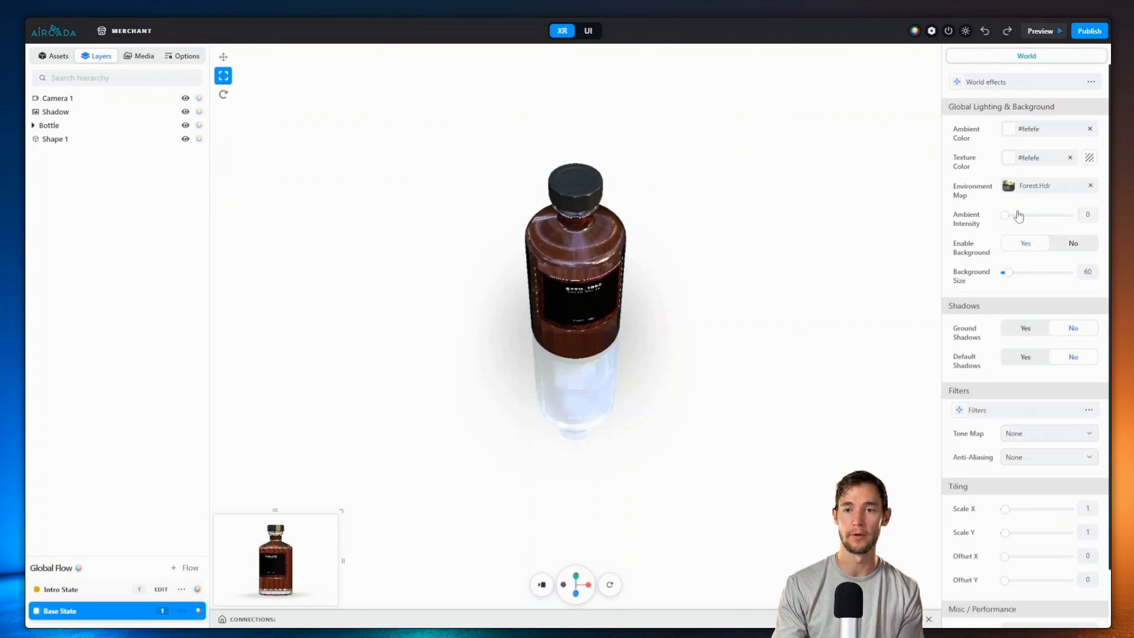
click(1008, 158)
Step: Darken the scene background and turn it into a 0-degree gradient with a red stop
drag(896, 215, 787, 241)
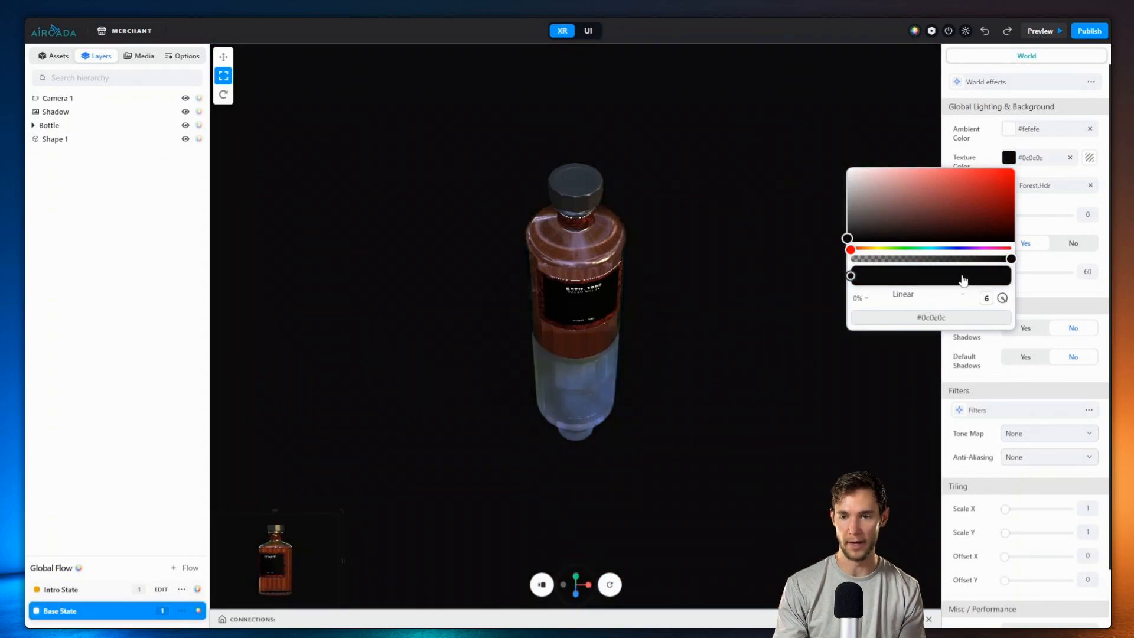
click(992, 277)
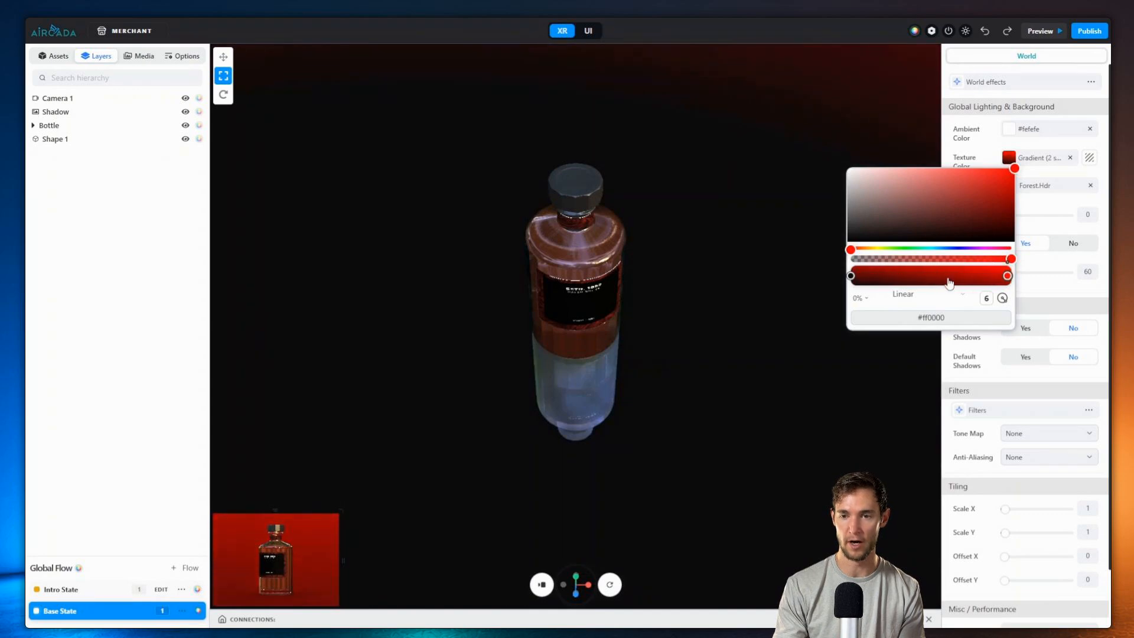
click(984, 298)
drag(960, 259, 955, 250)
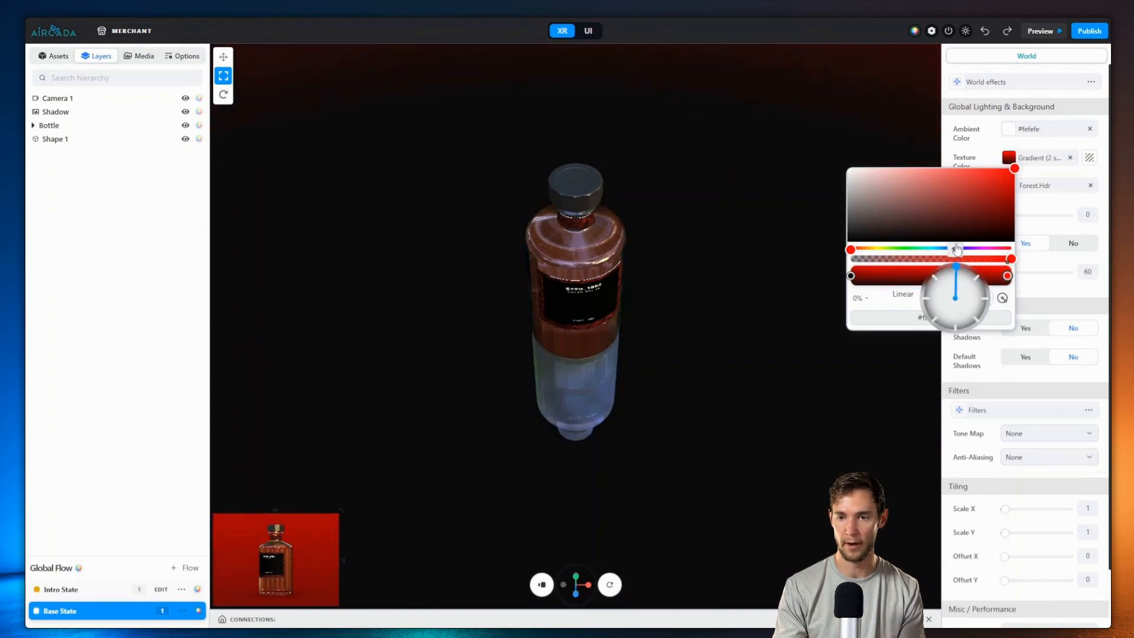
drag(990, 188, 1017, 166)
drag(608, 211, 611, 219)
Step: Change the gradient's red stop to a deep forest green
click(1008, 157)
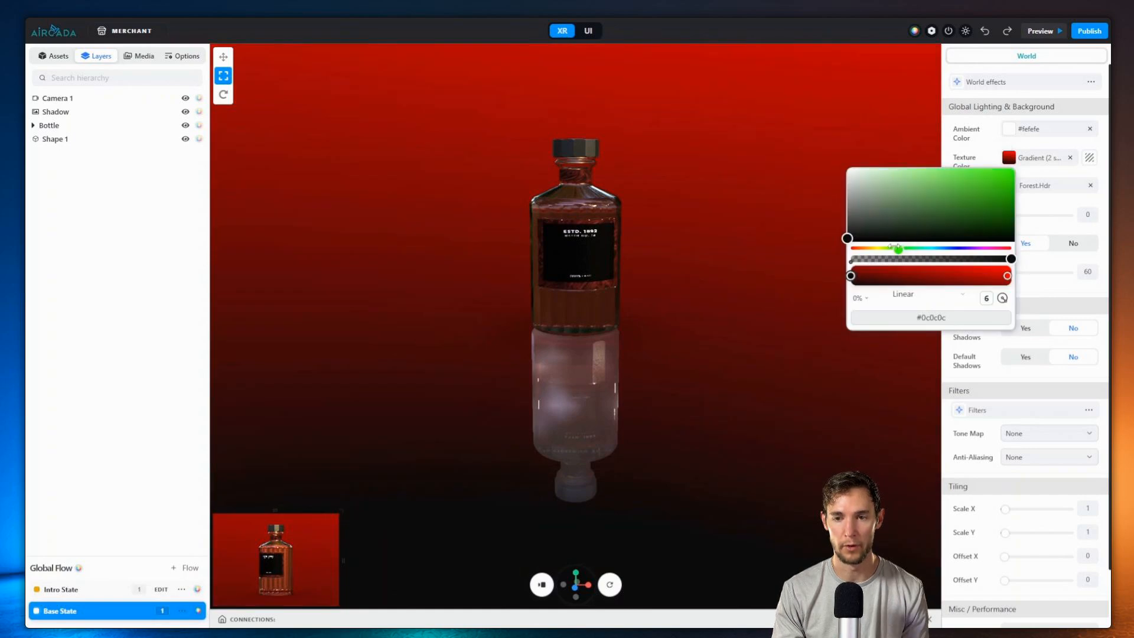
click(1007, 276)
click(899, 248)
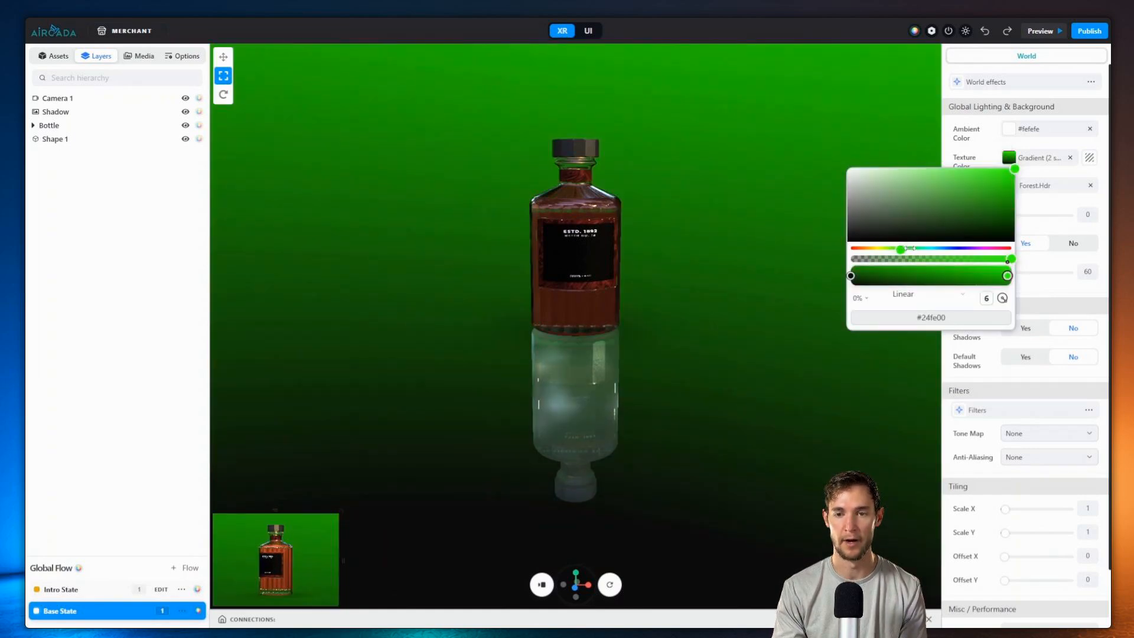
drag(975, 217, 1002, 235)
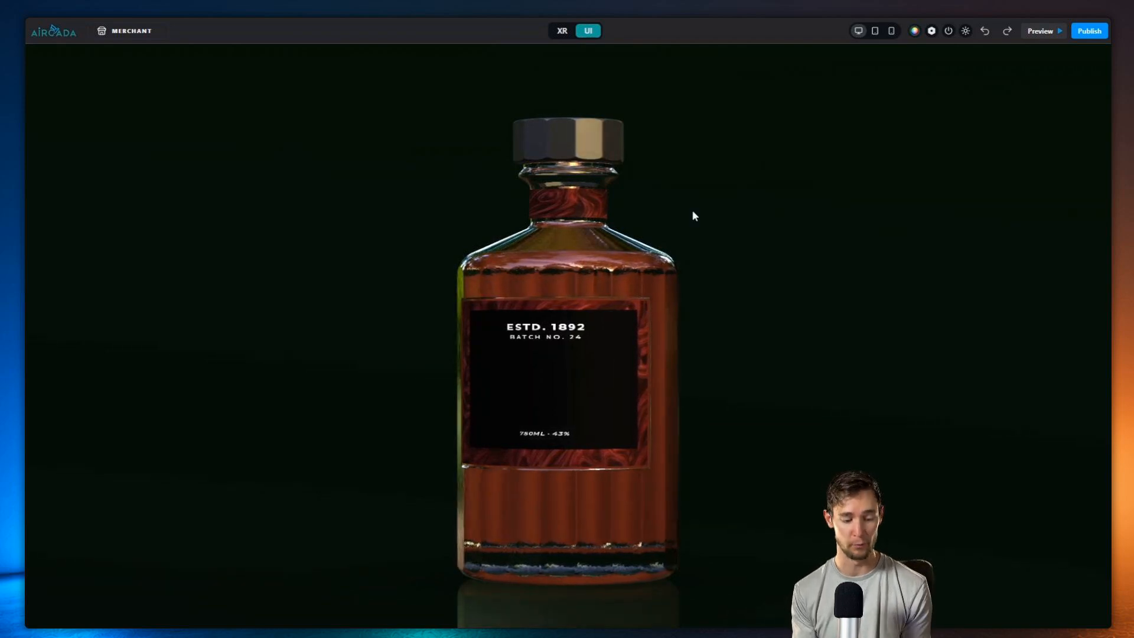
Step: Screenshot the bottle against its dark background and ask ChatGPT to generate the image now
key(super+shift+s)
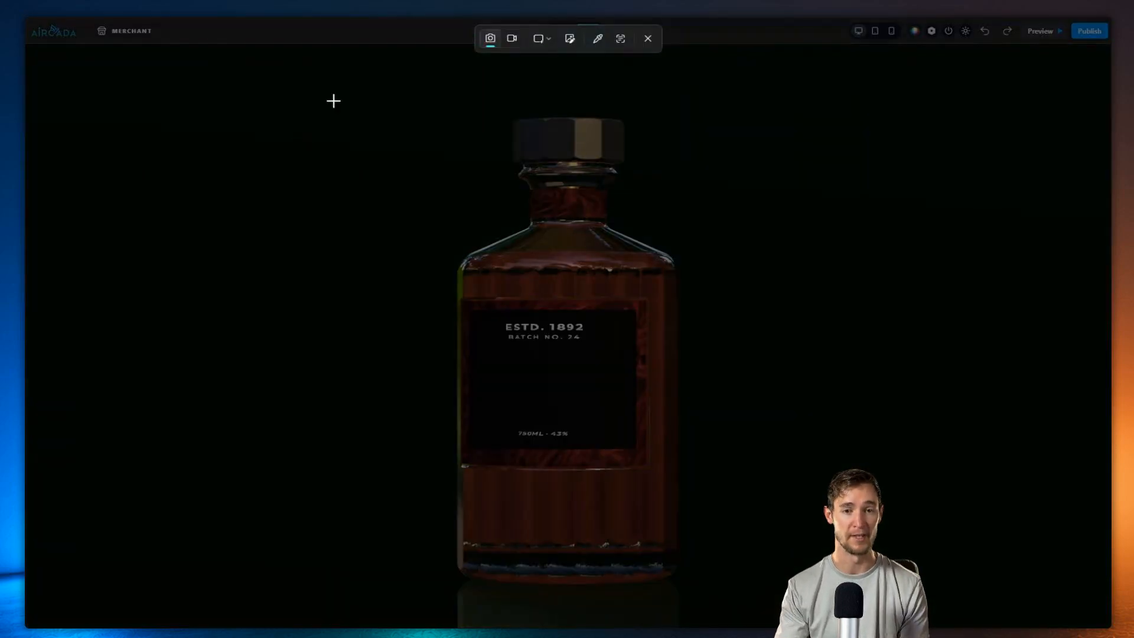
drag(259, 89, 853, 614)
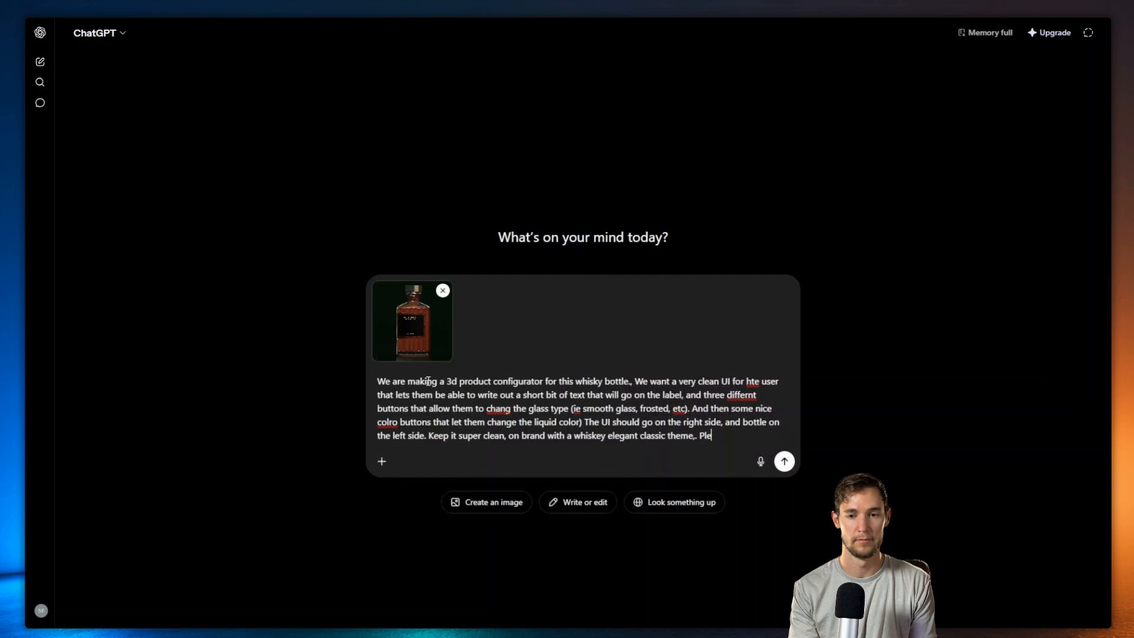
text(ase generate the image now.)
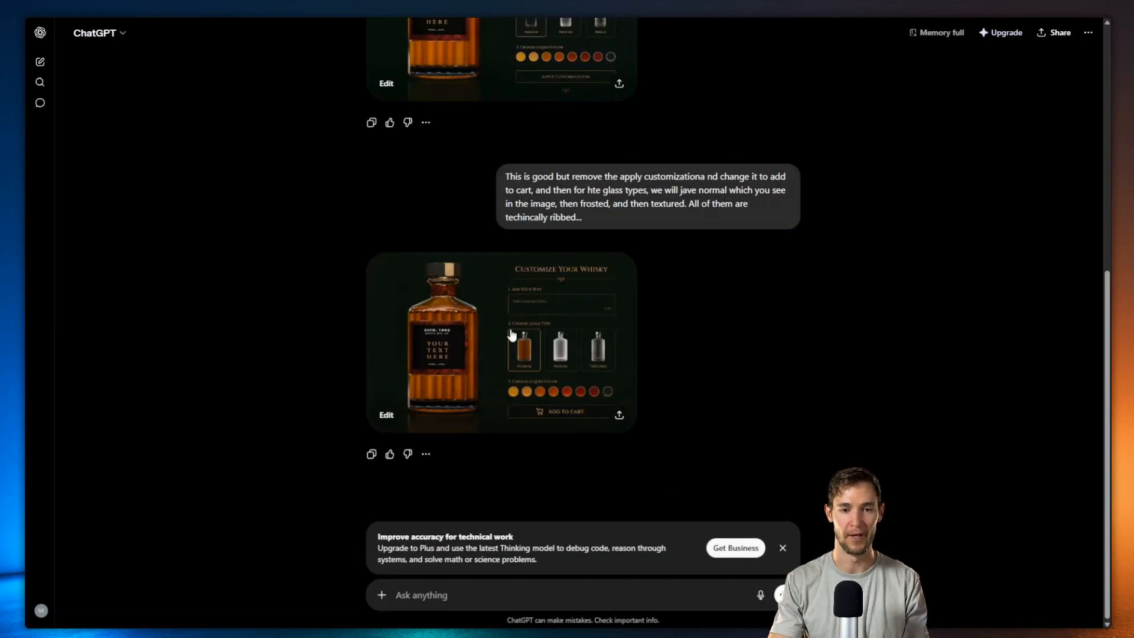
click(508, 334)
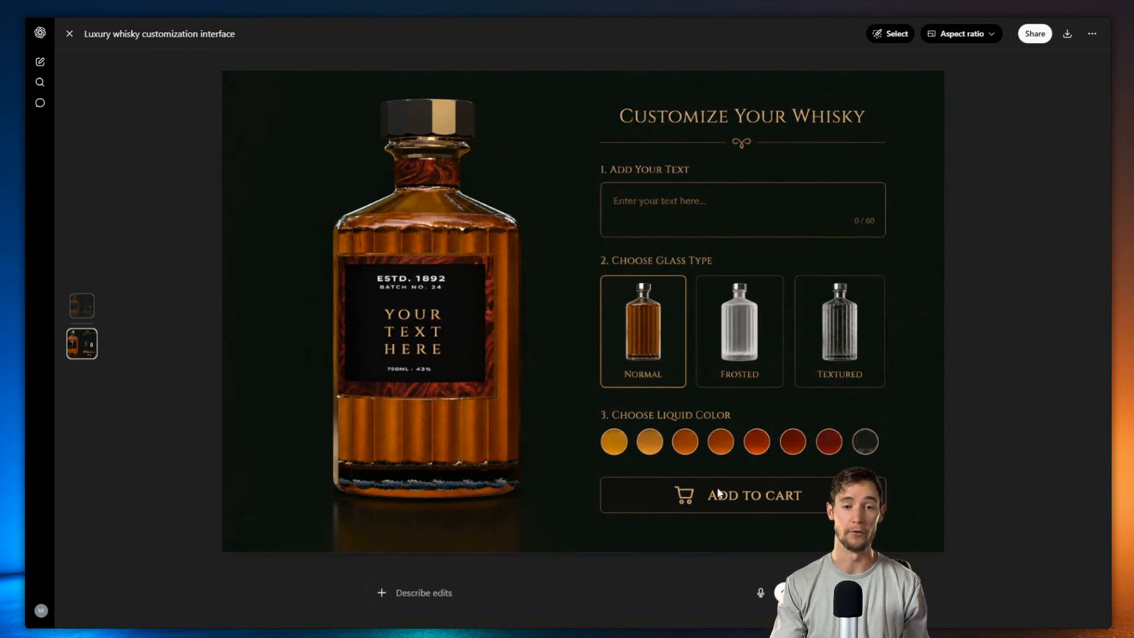
key(Escape)
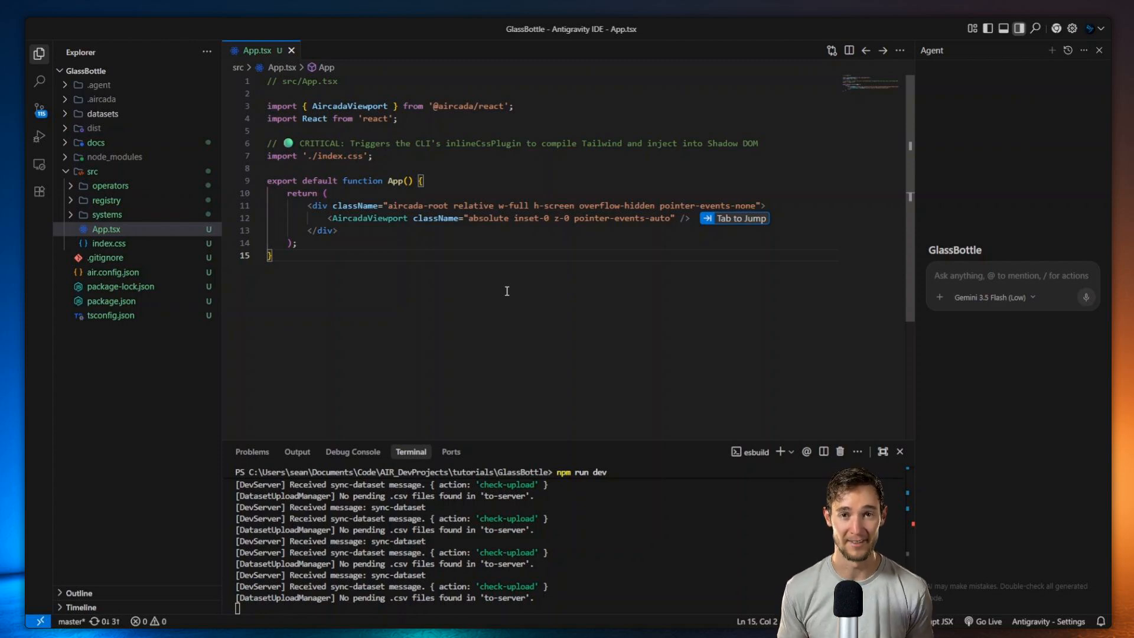
Step: Replace the pedestal contents of Design_Manifest.md with the whiskey configurator manifest
click(77, 143)
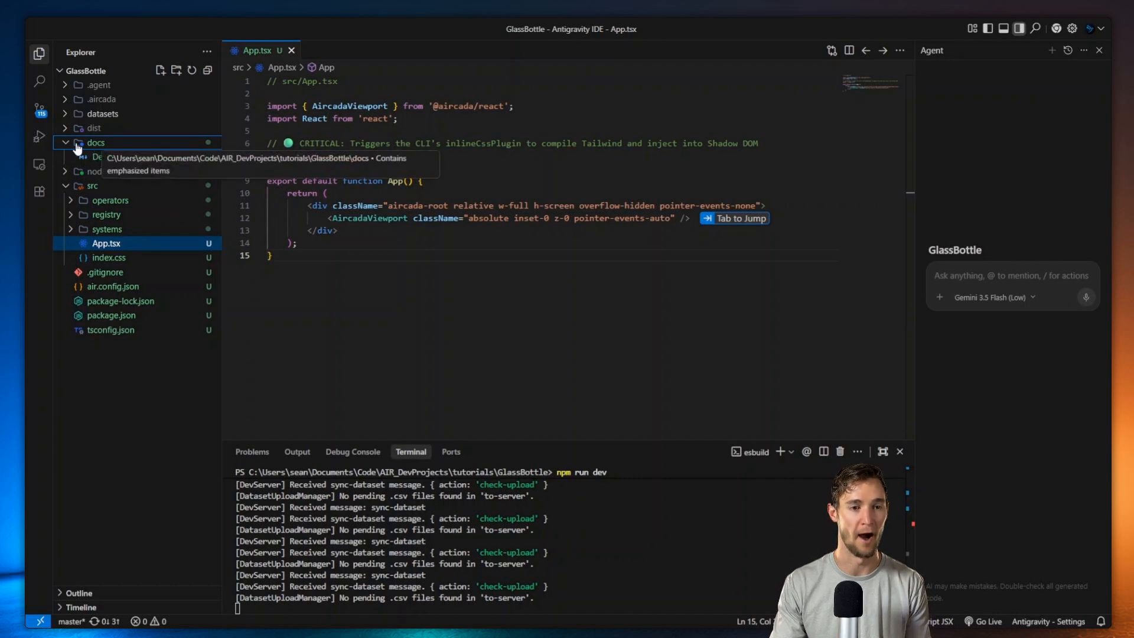
click(104, 158)
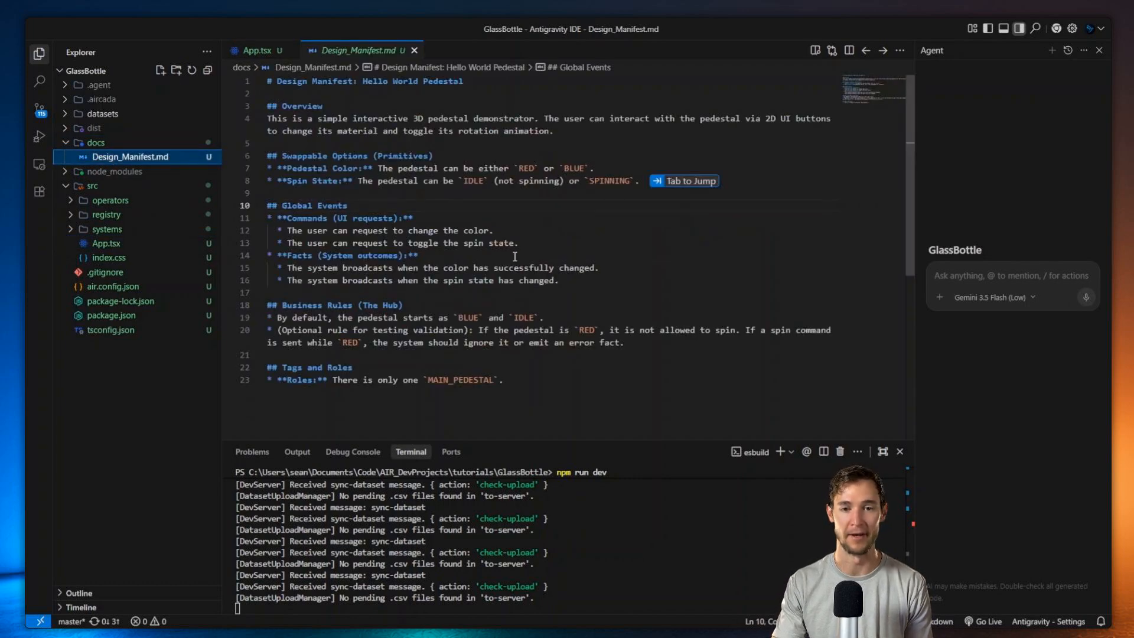
key(ctrl+a)
key(BackSpace)
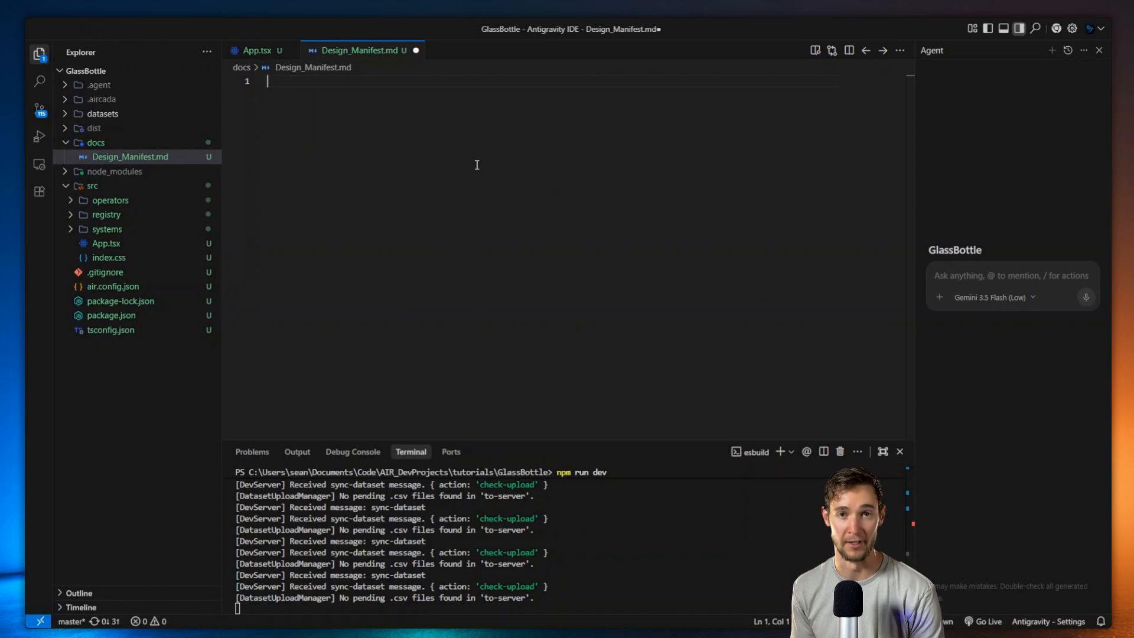
key(ctrl+v)
Step: Add the ChatGPT mockup image to the docs folder
scroll(295, 201, up, 12)
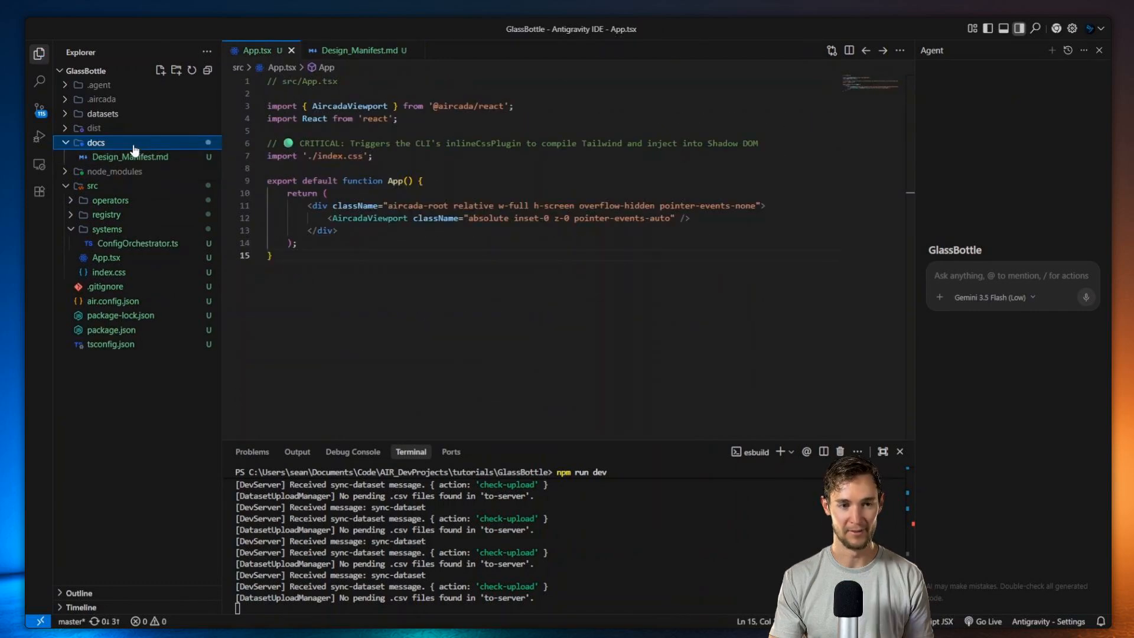
key(ctrl+v)
click(659, 360)
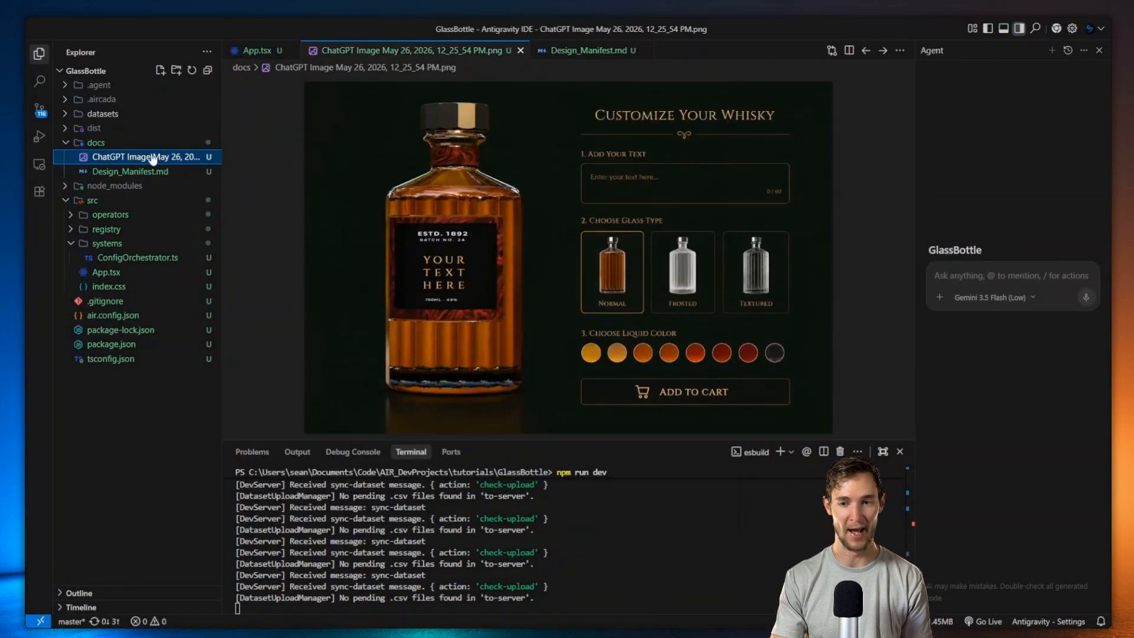
Step: Run /manifest in the Agent chat to get a 390px, further-left, borderless panel
click(963, 274)
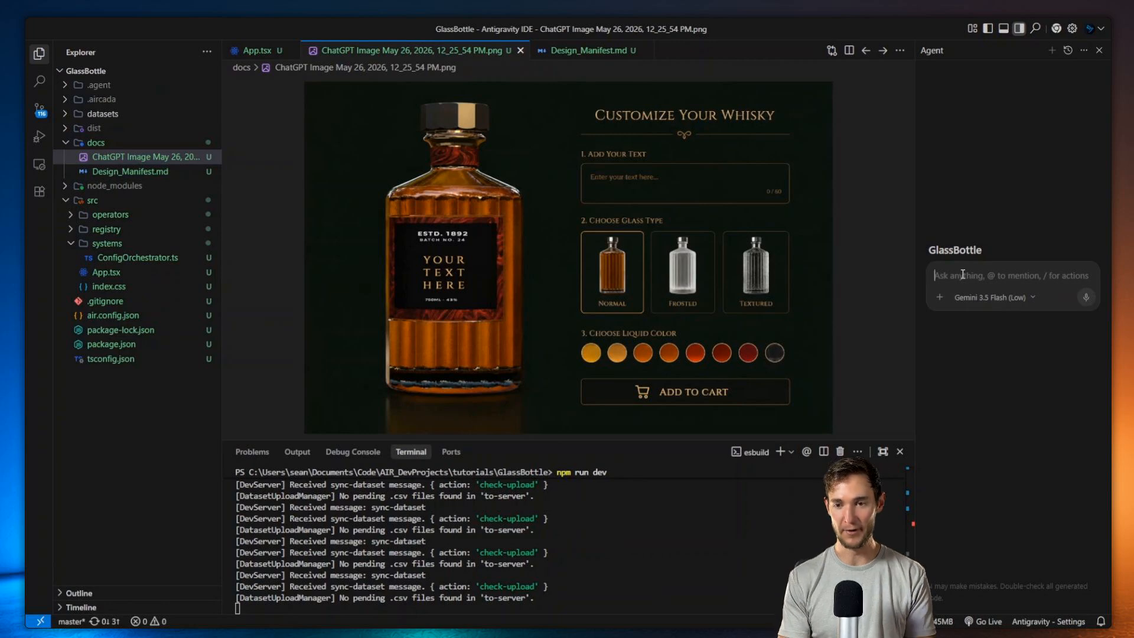
text(/)
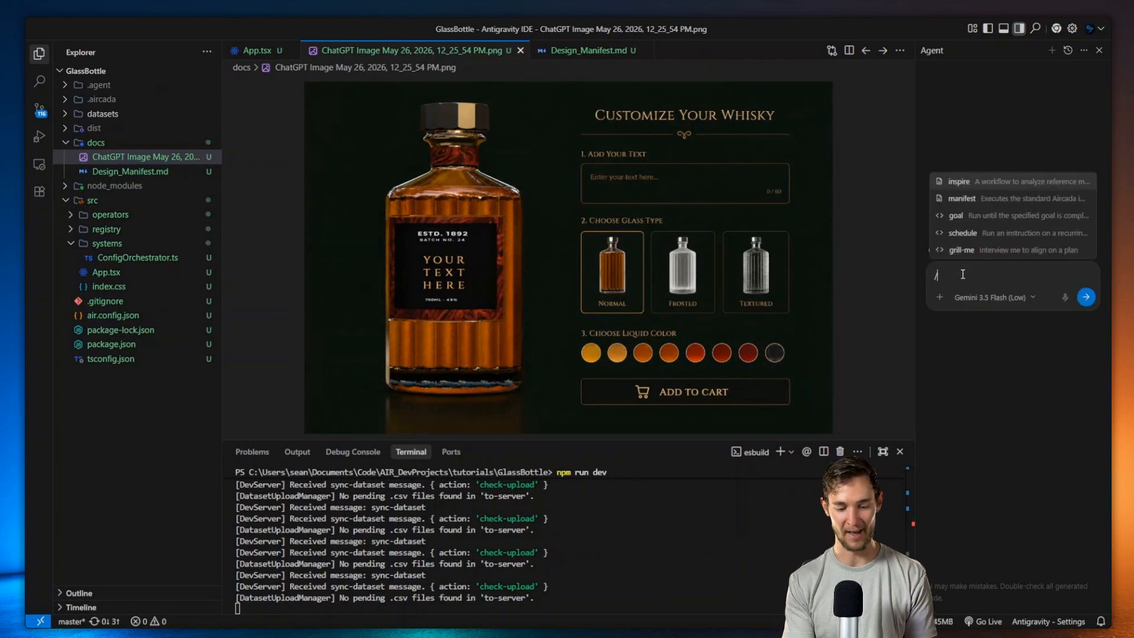
text(man)
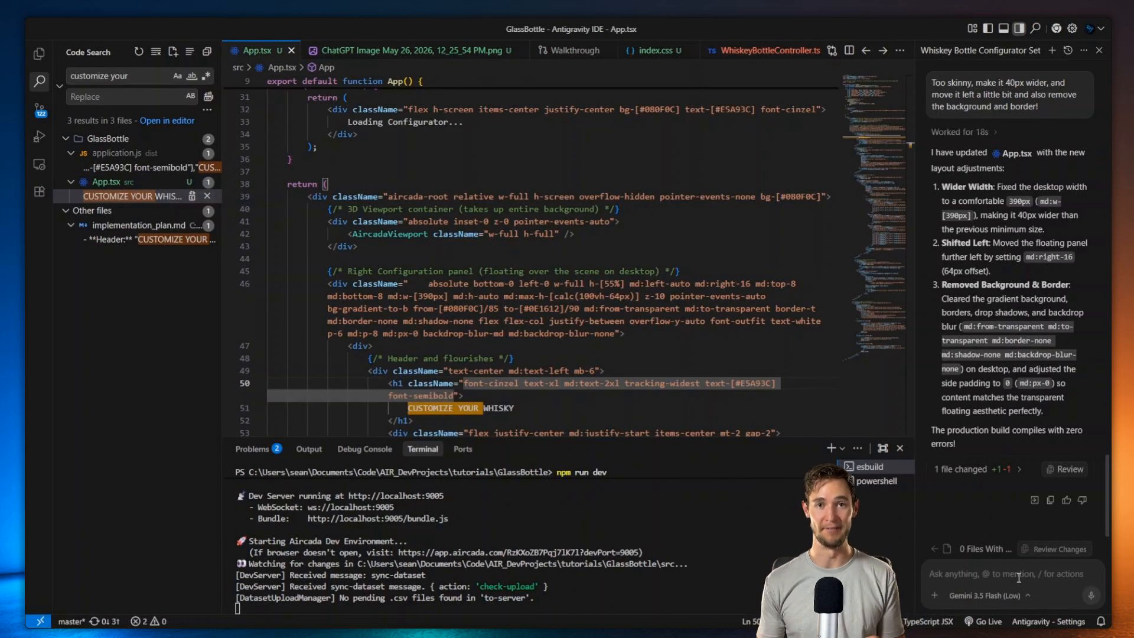
click(1017, 577)
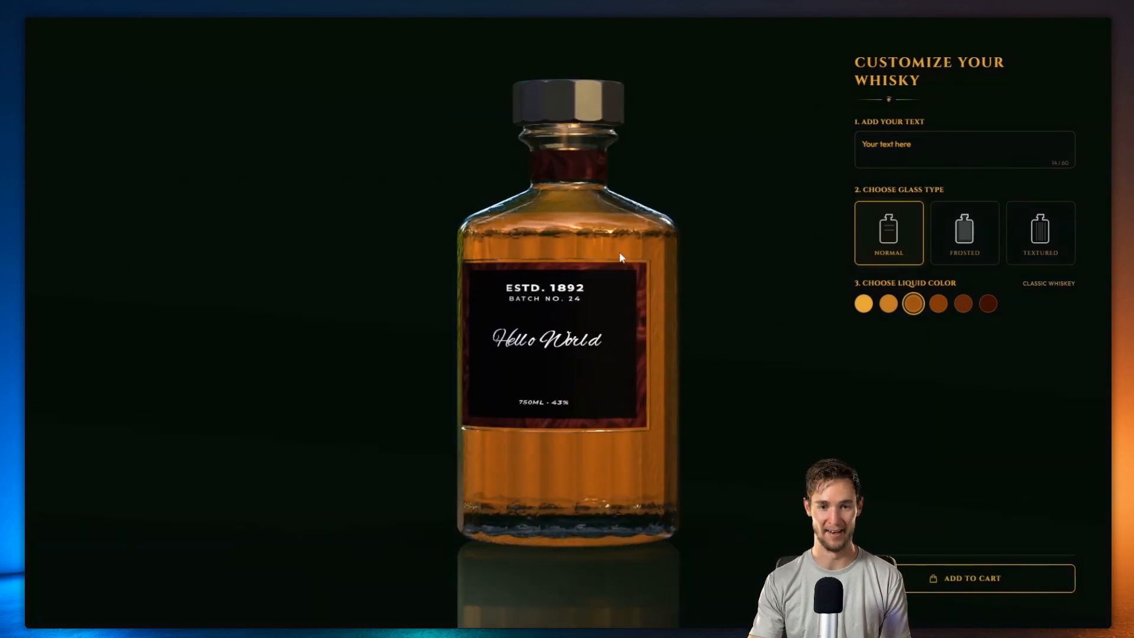
Step: Preview frosted and textured glass, settle on normal glass, and label the bottle 'Ol' Fashion'
click(969, 253)
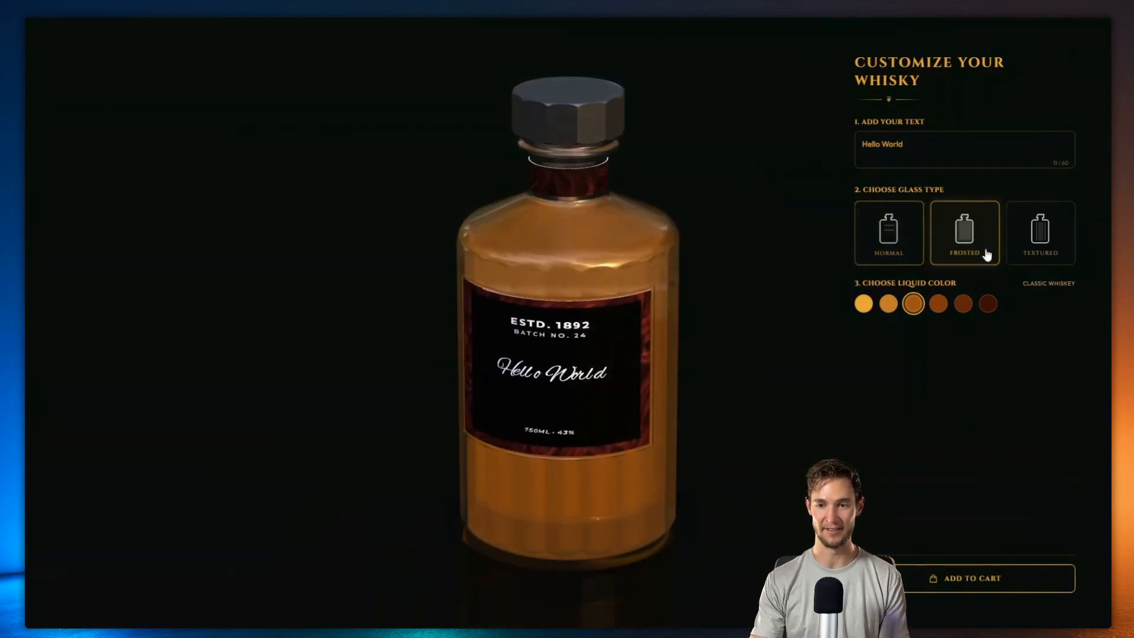
click(1023, 238)
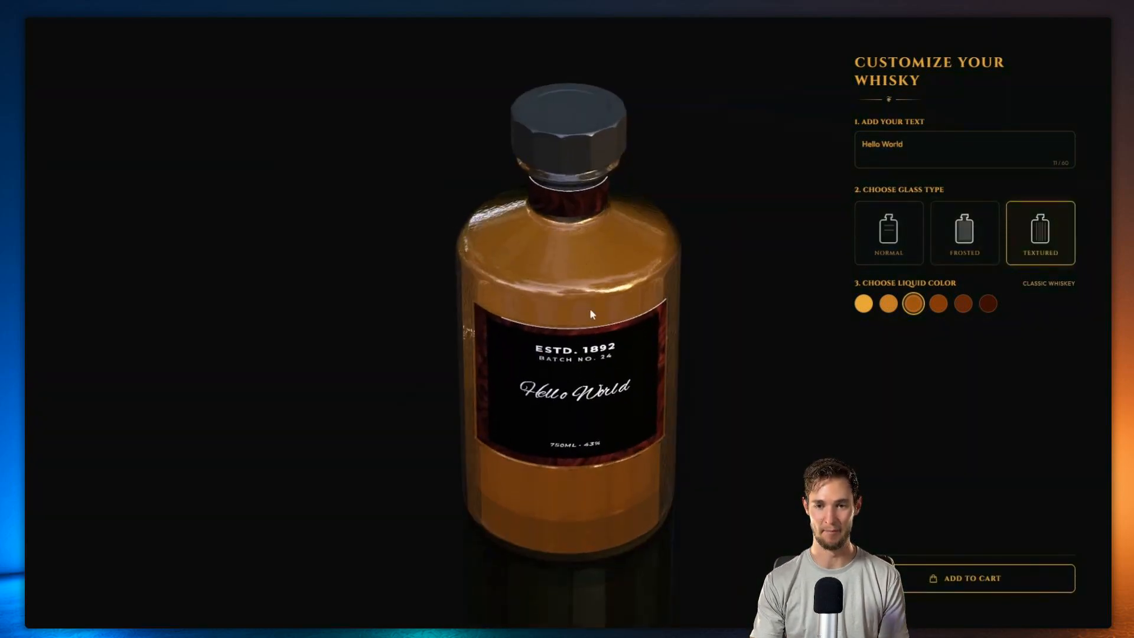
click(958, 241)
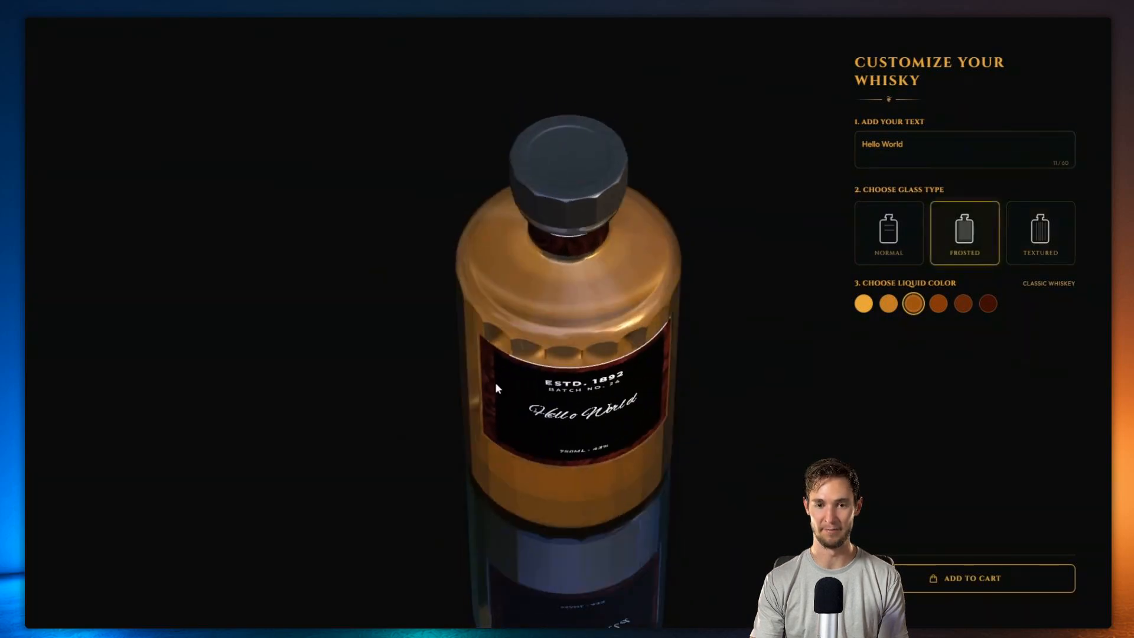
click(889, 236)
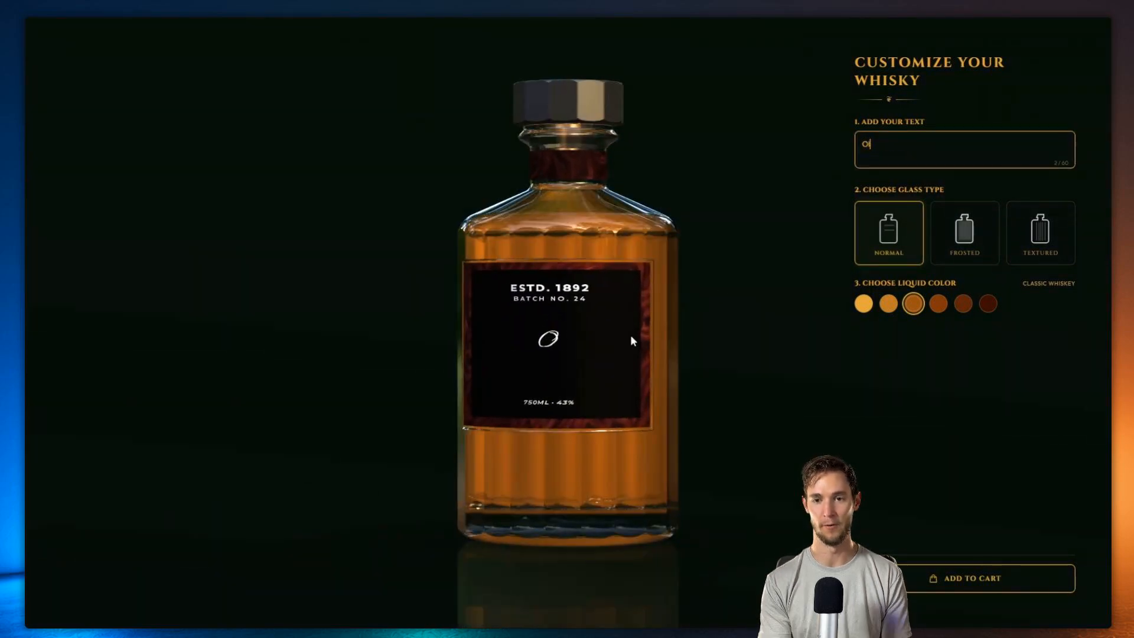
text(' Fashion)
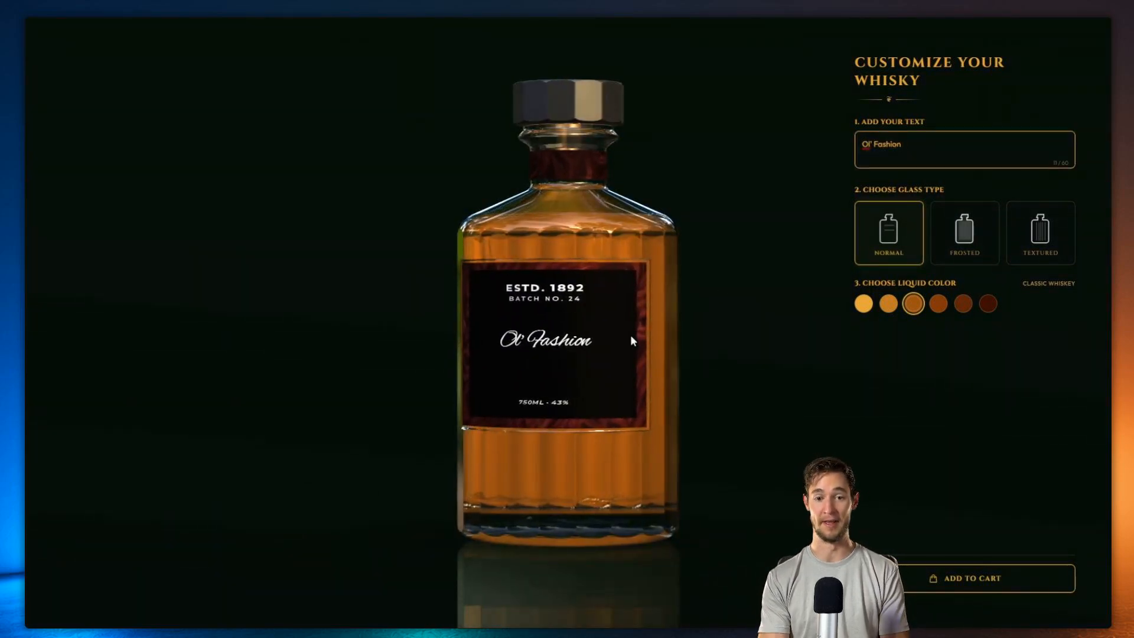
drag(591, 357, 822, 325)
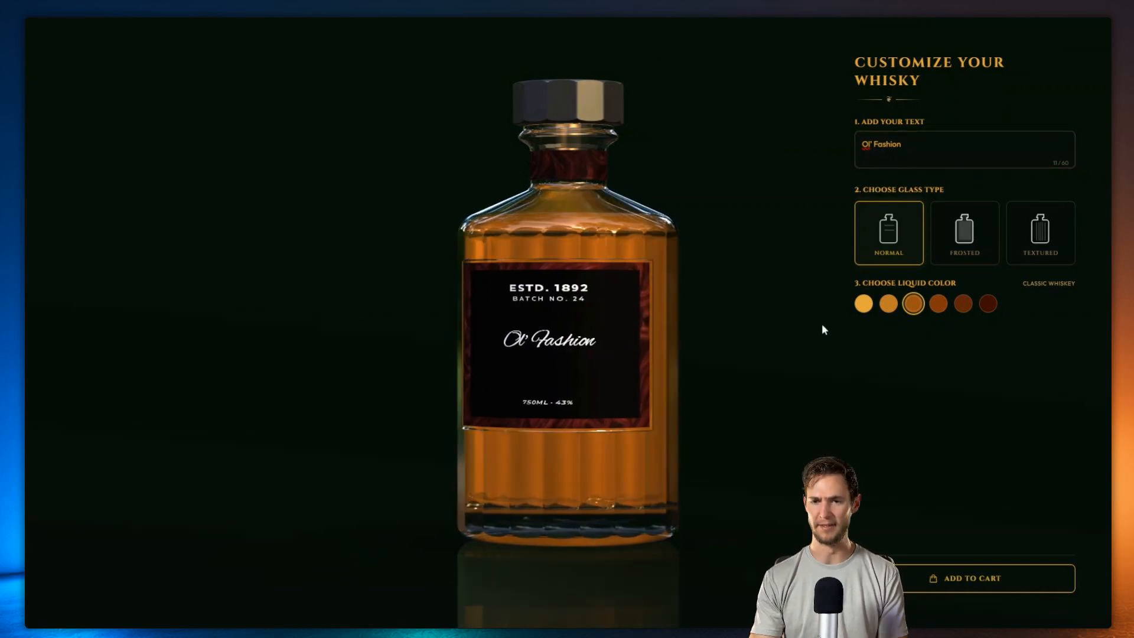
Step: Try the liquid colours Light Gold and Classic Whiskey, ending on Honey Amber
click(863, 304)
click(888, 304)
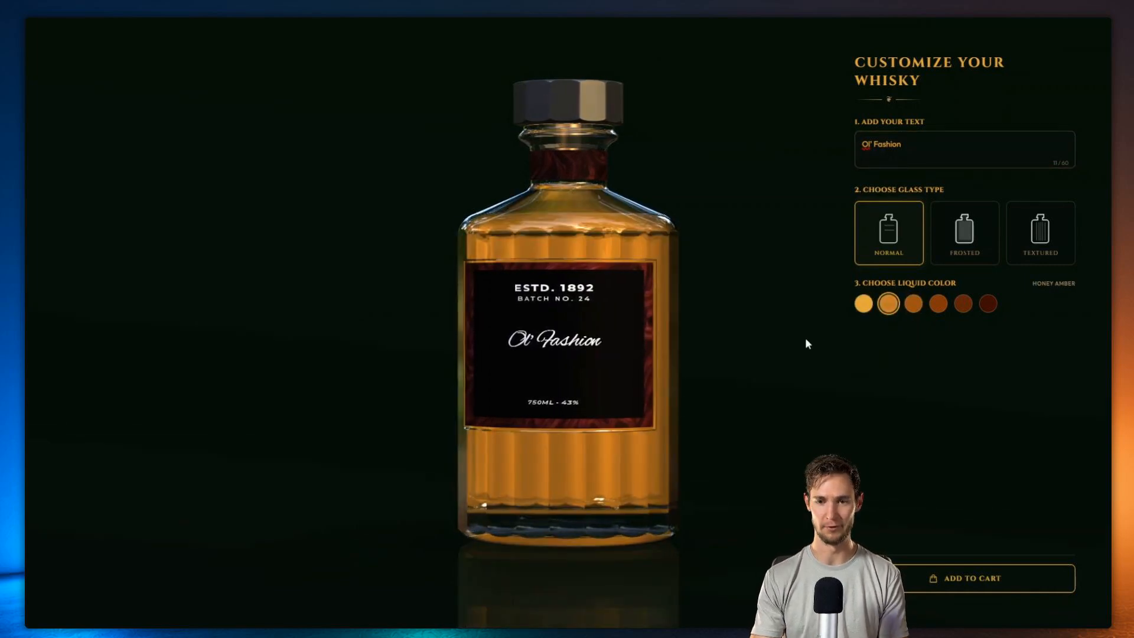
click(916, 308)
click(938, 308)
click(964, 308)
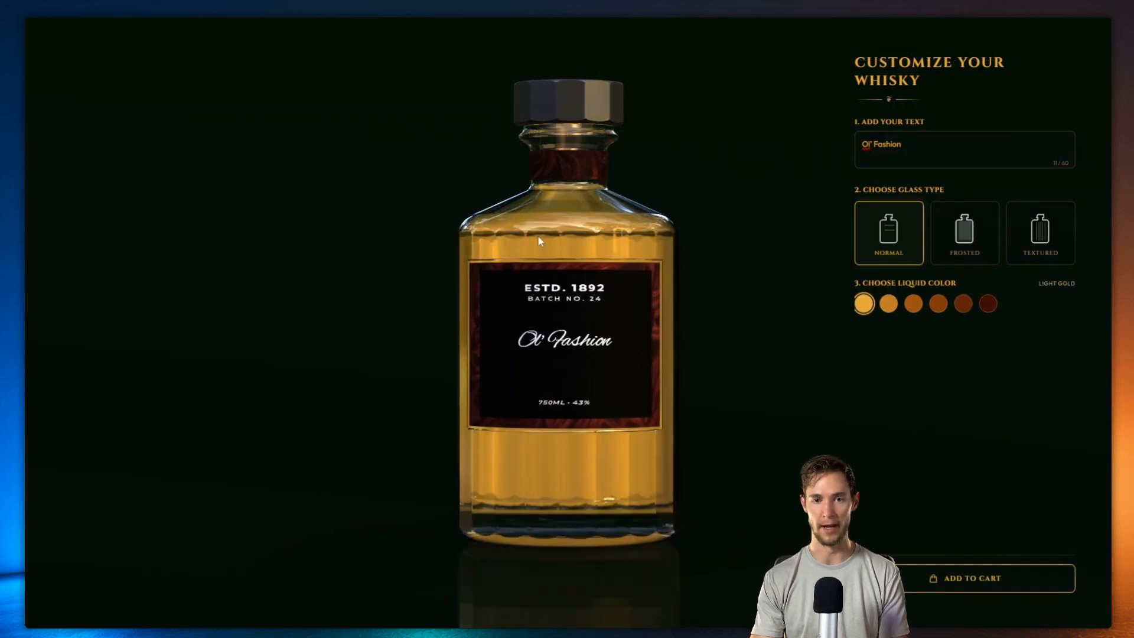
click(913, 304)
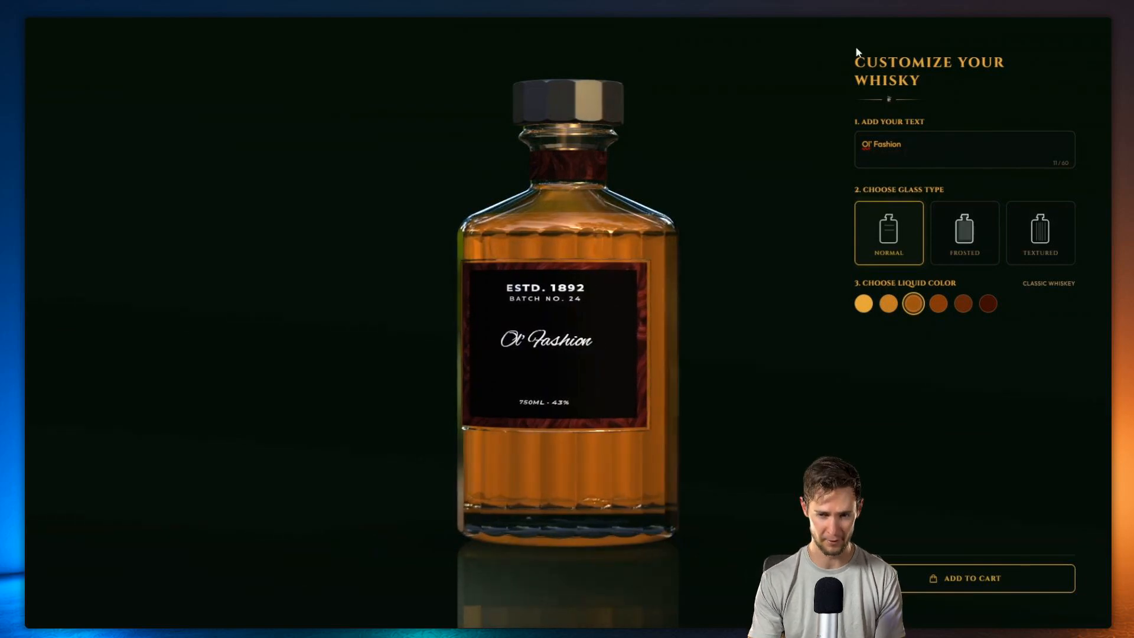
drag(855, 57, 909, 82)
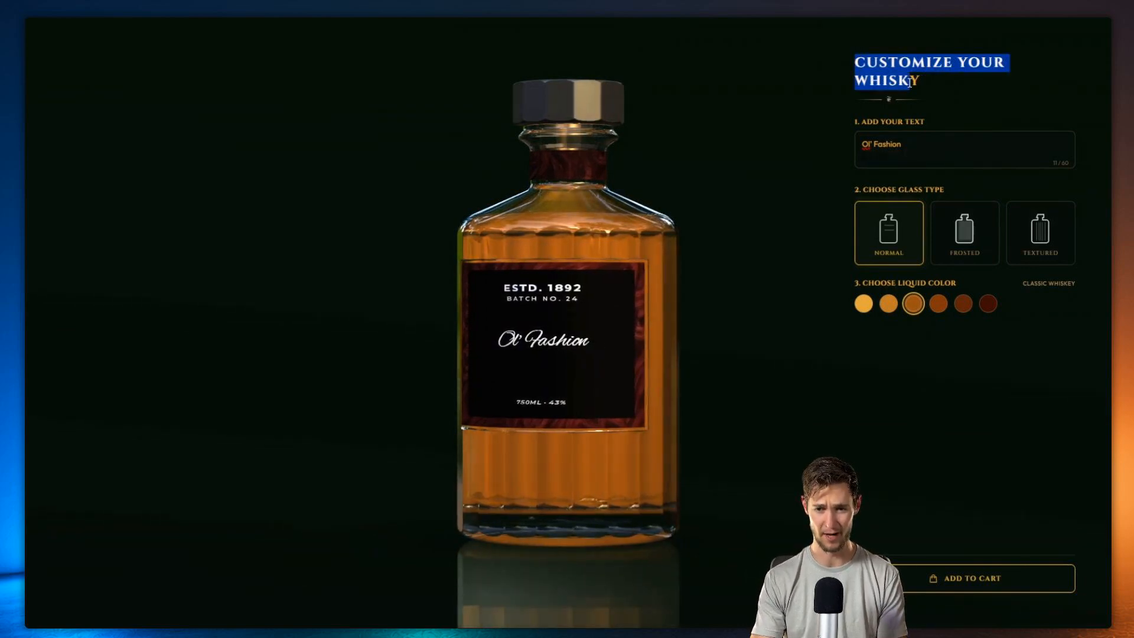
click(911, 83)
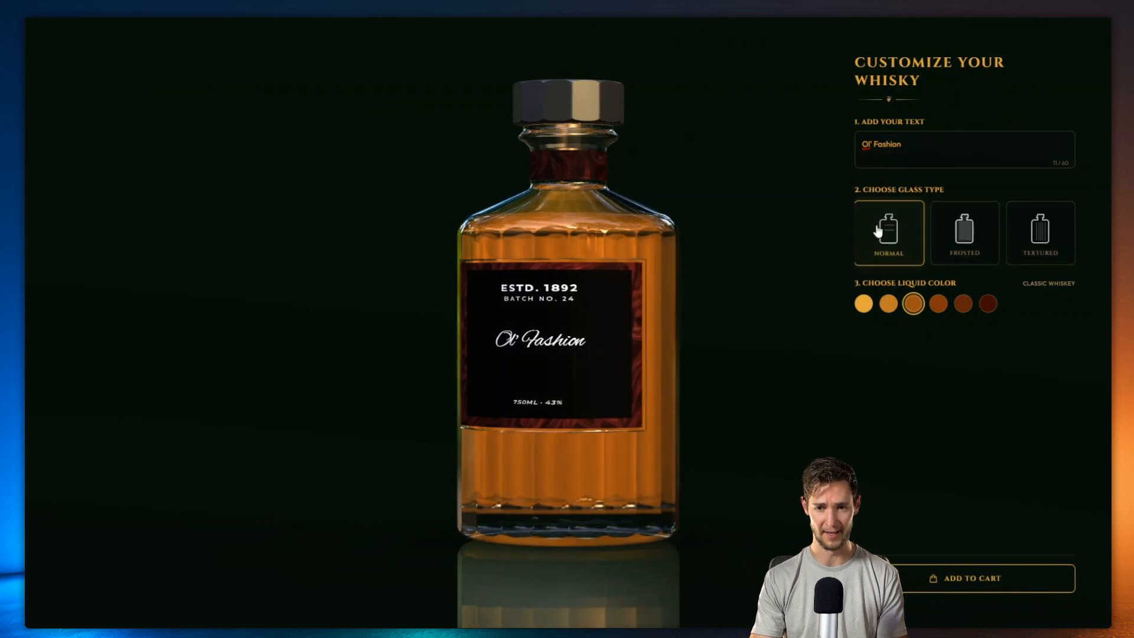
click(863, 303)
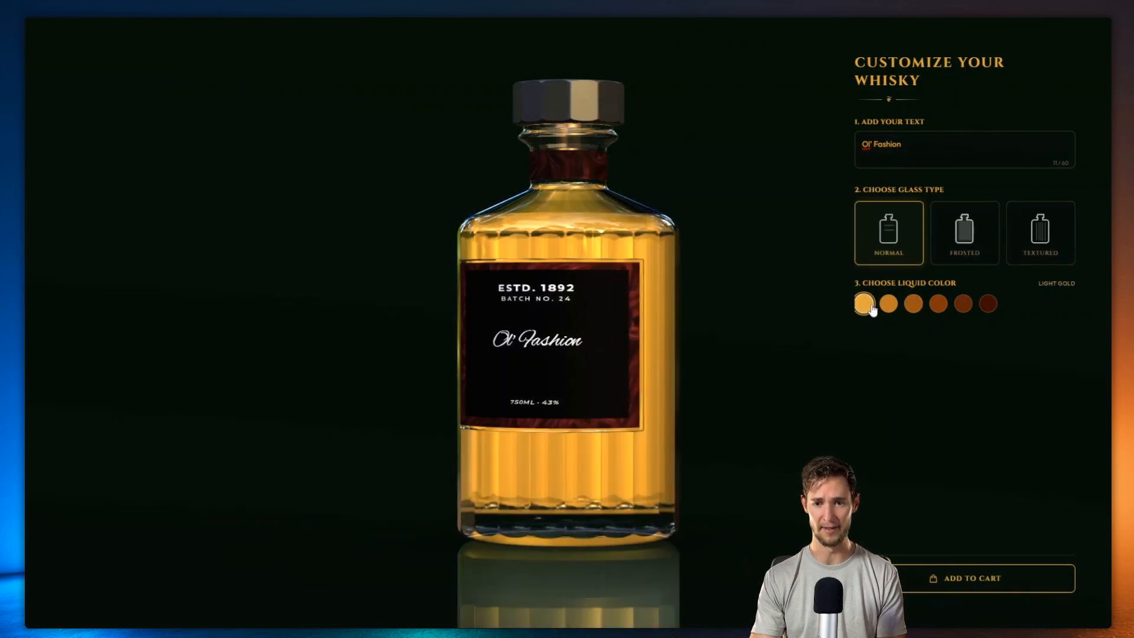
click(888, 303)
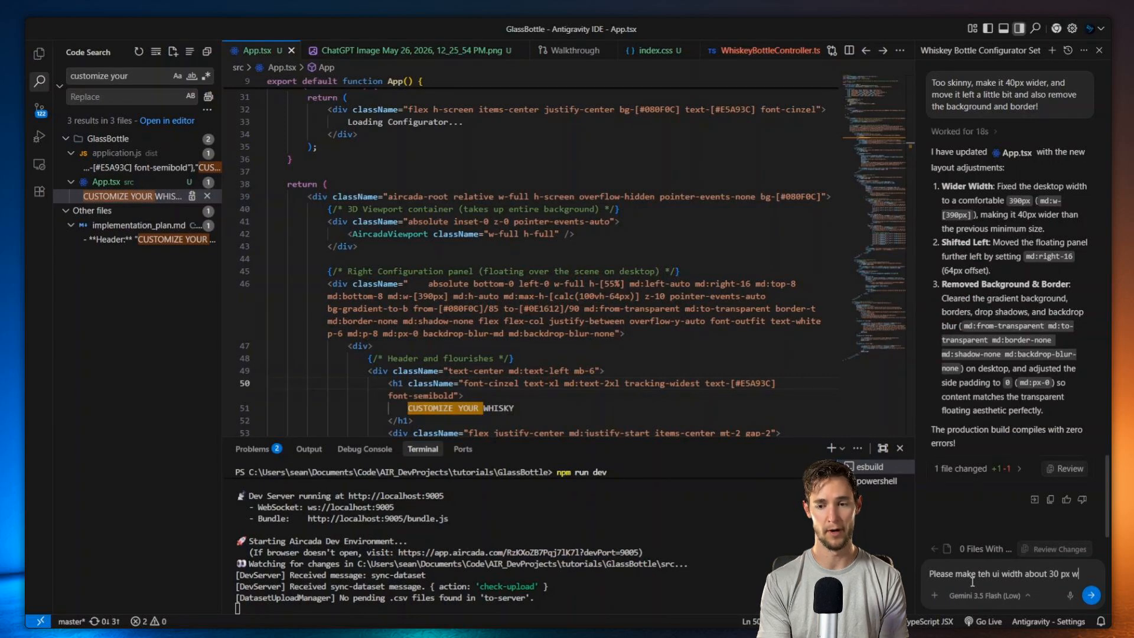
Step: Draft an agent request for a wider panel and a less yellow-orange text and border colour
text(ider,)
key(shift+Return)
key(shift+Return)
text(And change up the main yello)
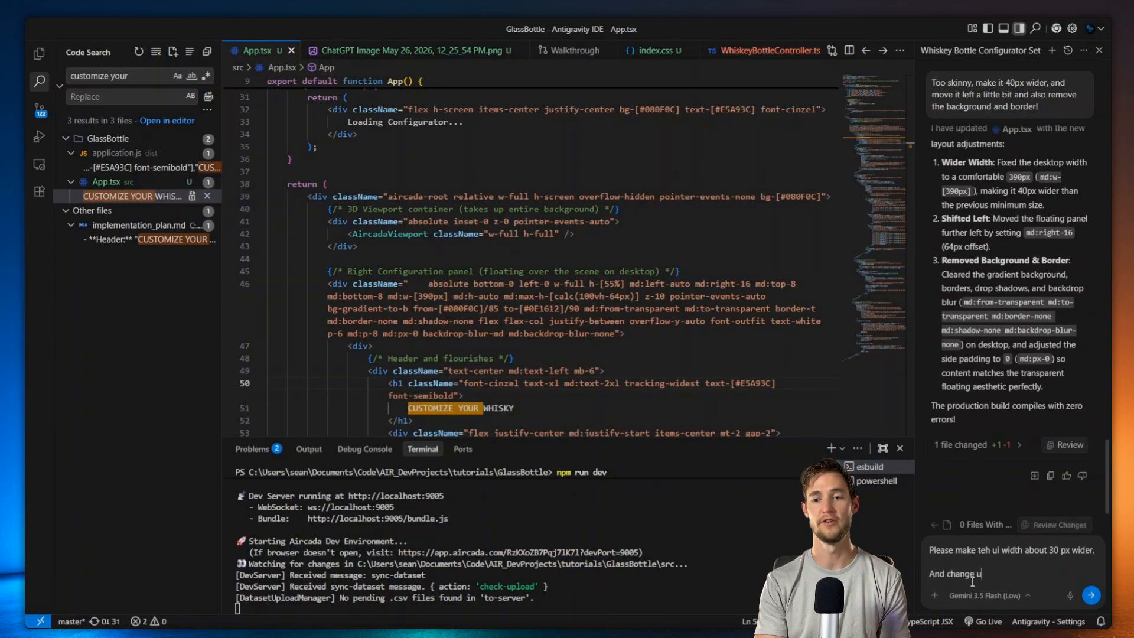
text(w orange color of text andborders... its too)
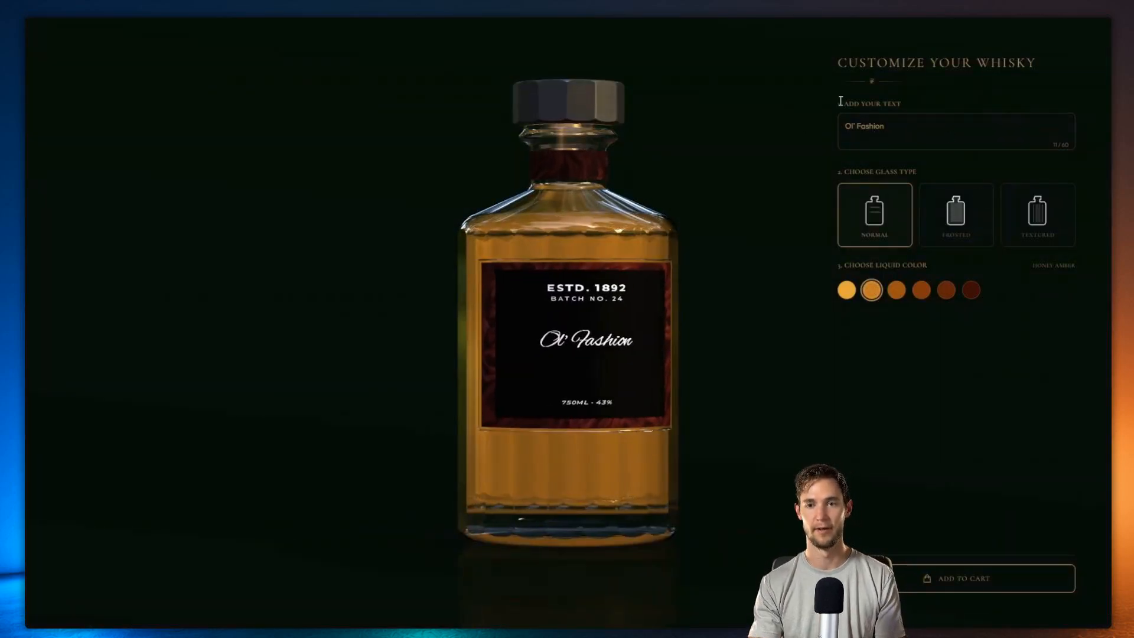
Step: Fill the bottle with the new Midnight Black liquid
click(1022, 332)
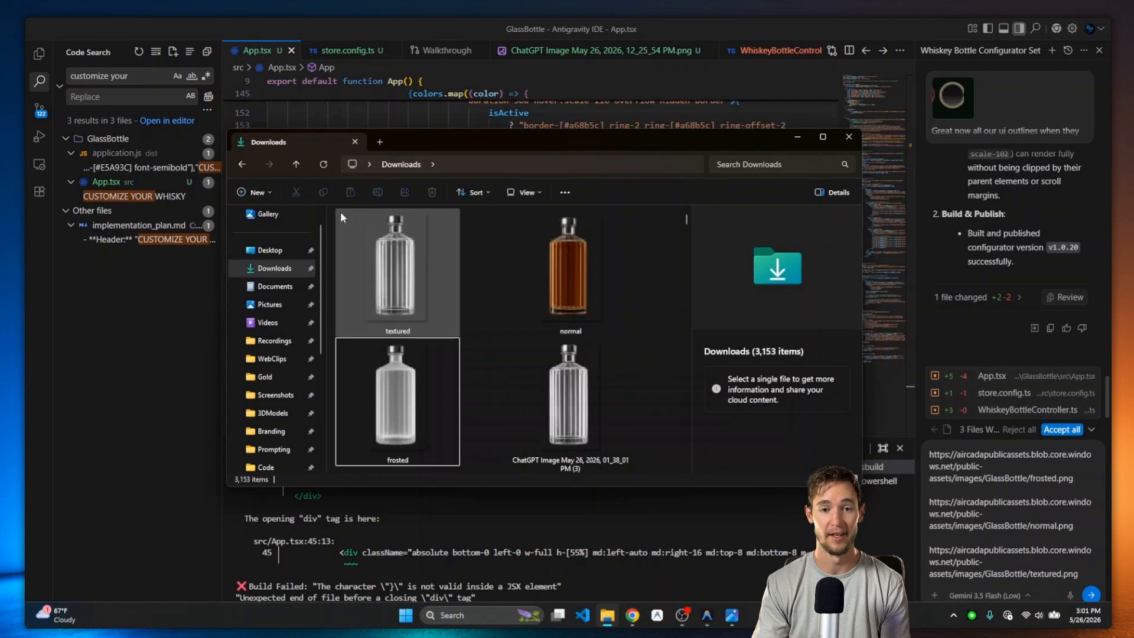
Step: Ask the agent to make the three linked bottle images the icons for the main bottle
click(431, 25)
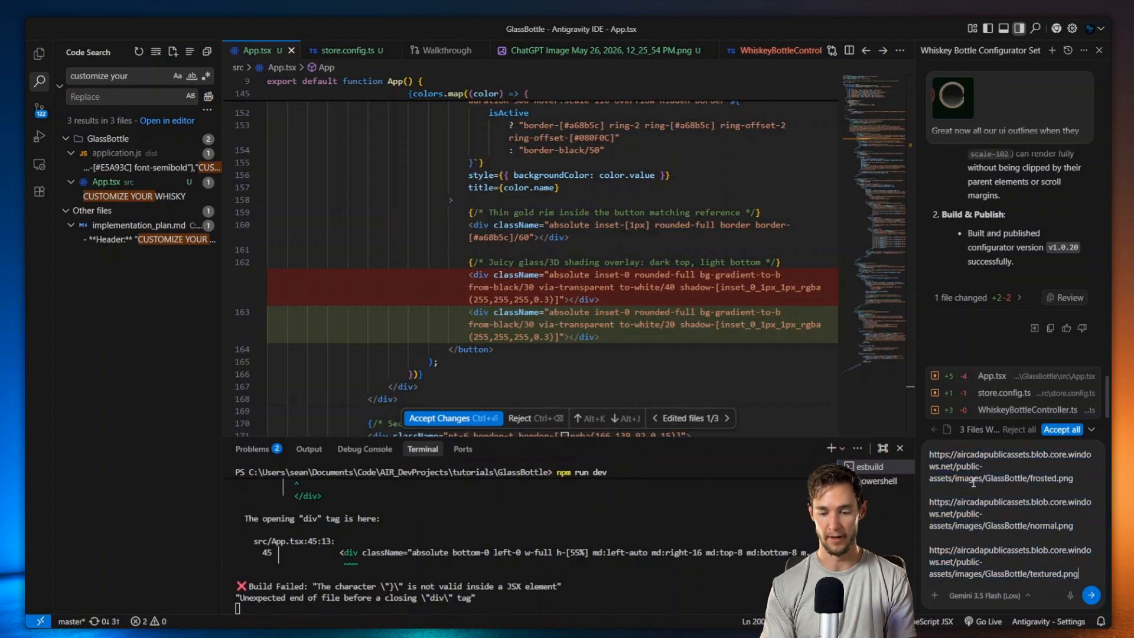
key(shift+Return)
key(shift+Return)
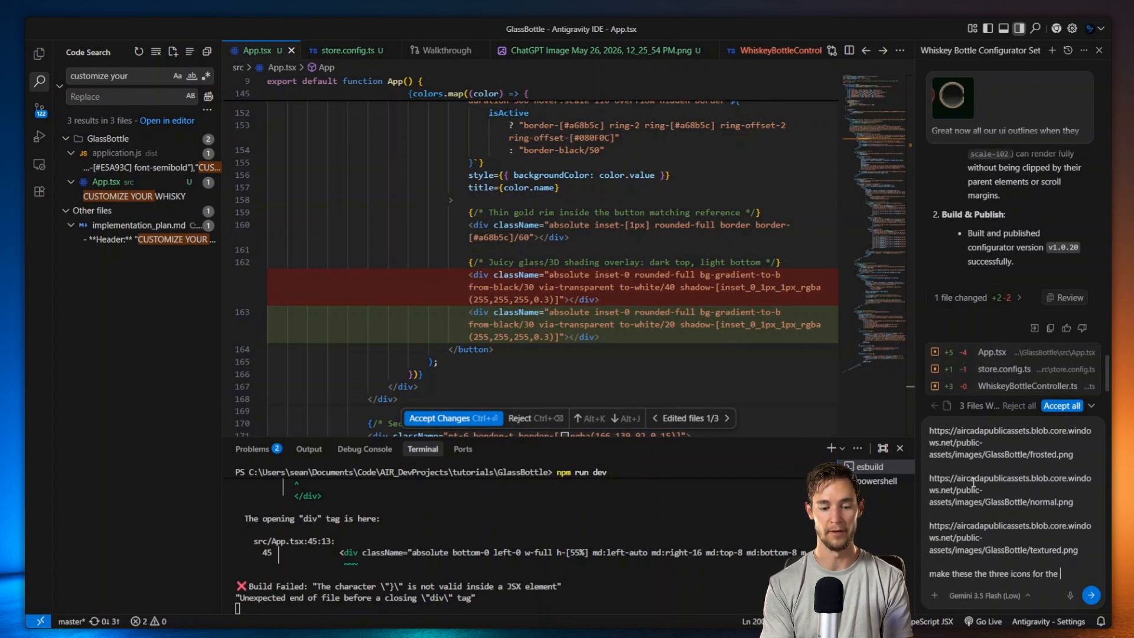
text(bottl)
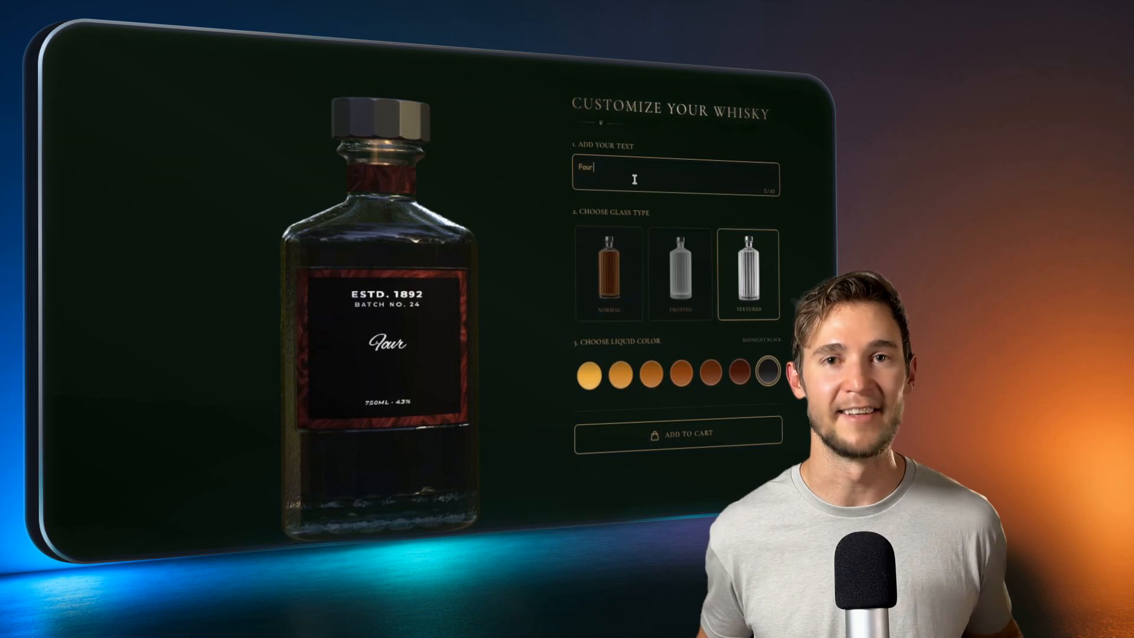
Step: Set the label text to 'Four pours &' and 'No more' on two lines
text(po)
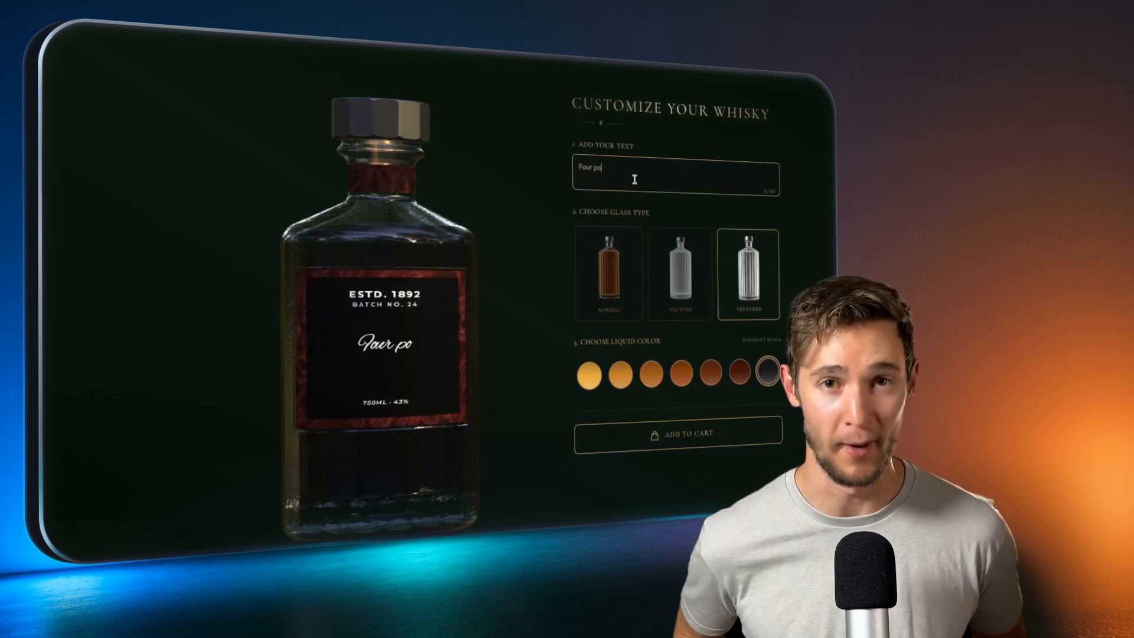
text(urs &)
key(Return)
text(No more)
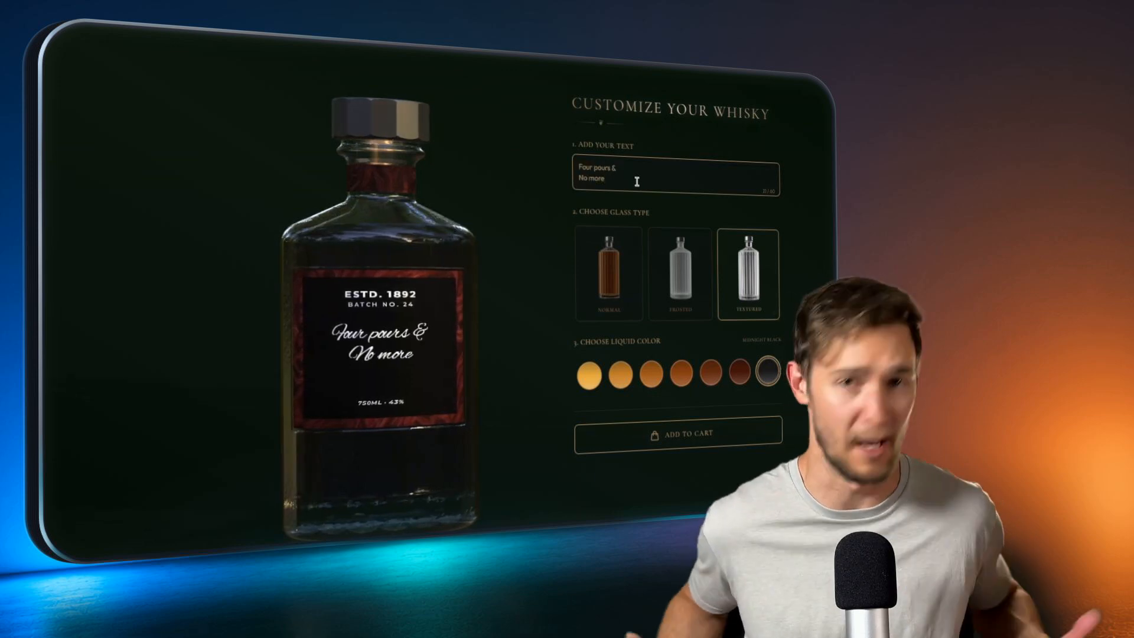
Step: Choose normal glass after trying frosted, and make the liquid a golden amber
click(680, 269)
click(608, 268)
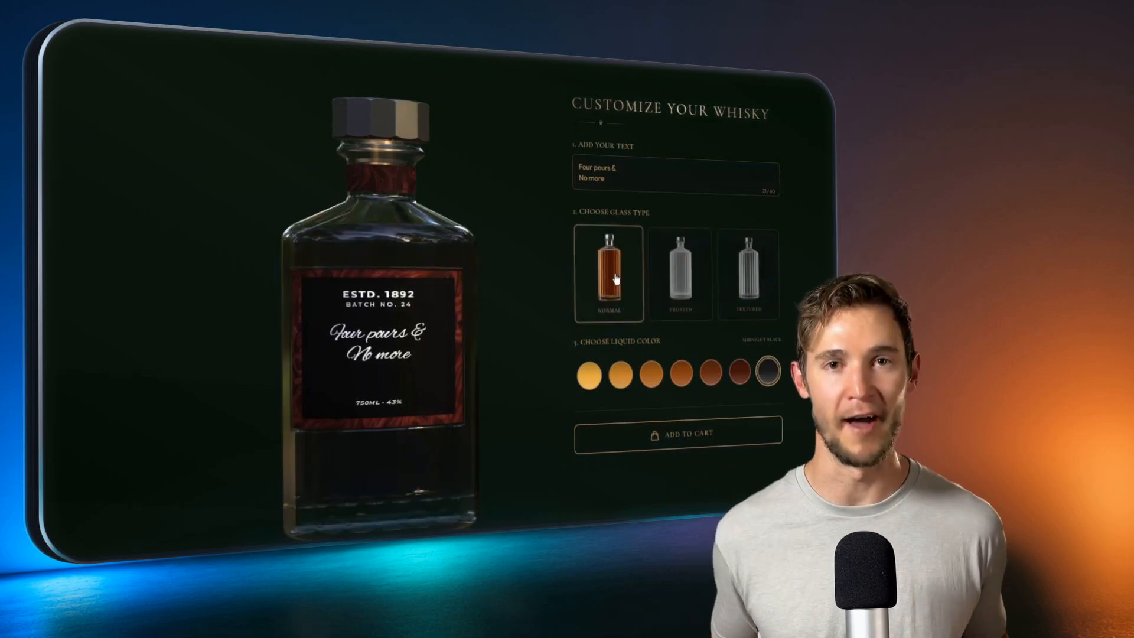
click(589, 378)
click(651, 373)
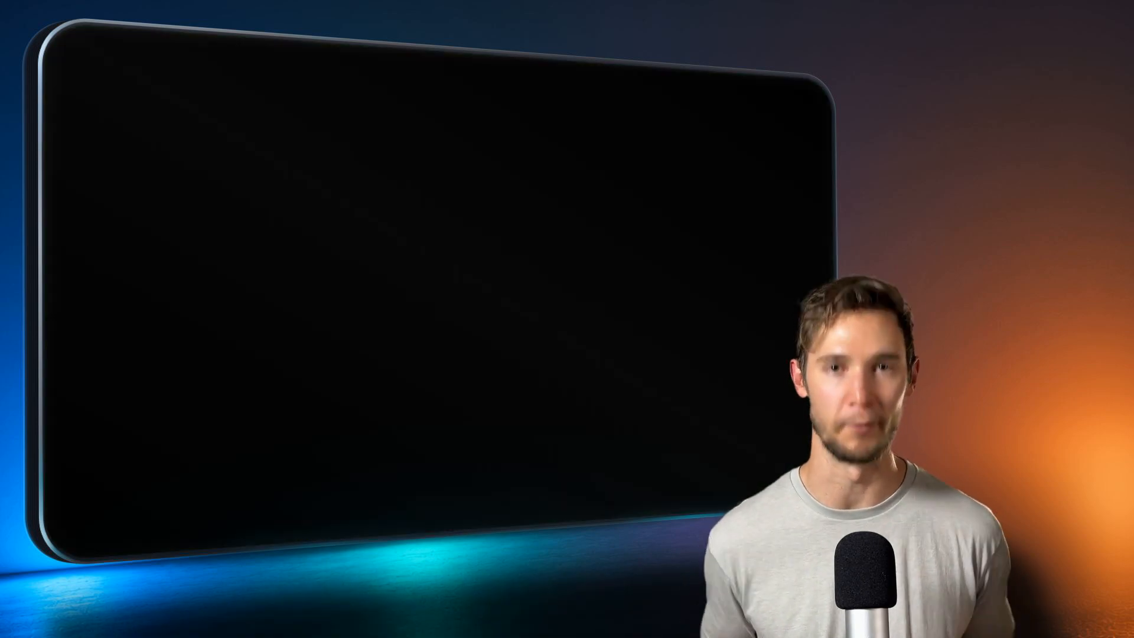